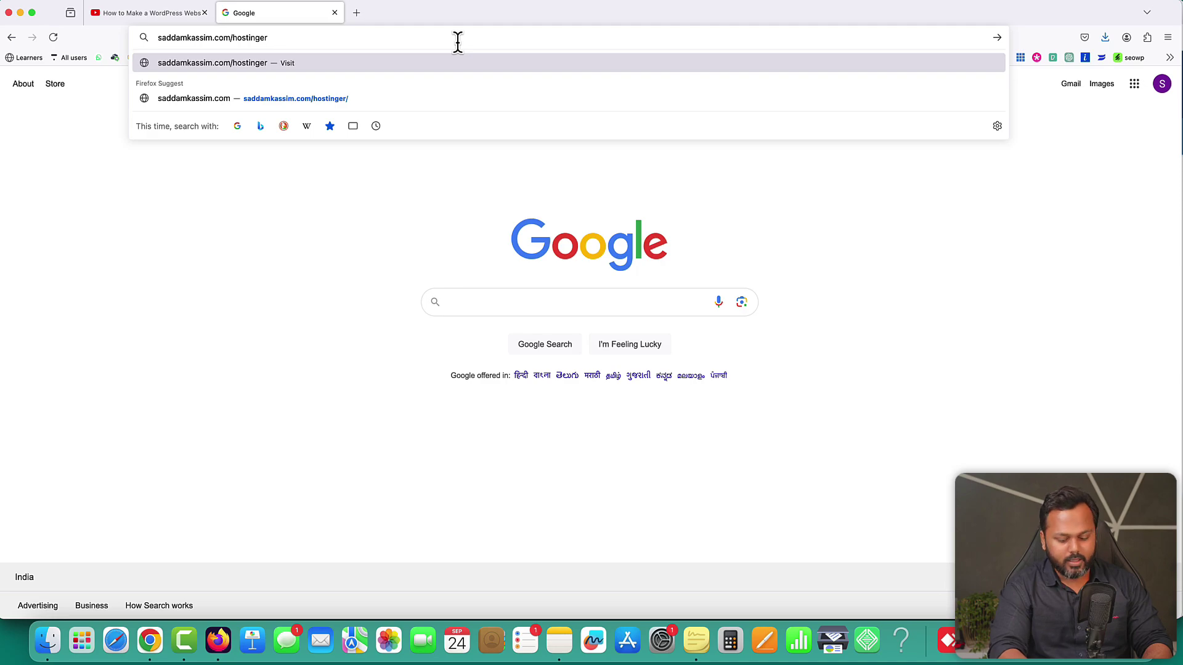
- Open the Hostinger referral link, dismiss the Kodee chat, and go to the VPS hosting page
key("Return")
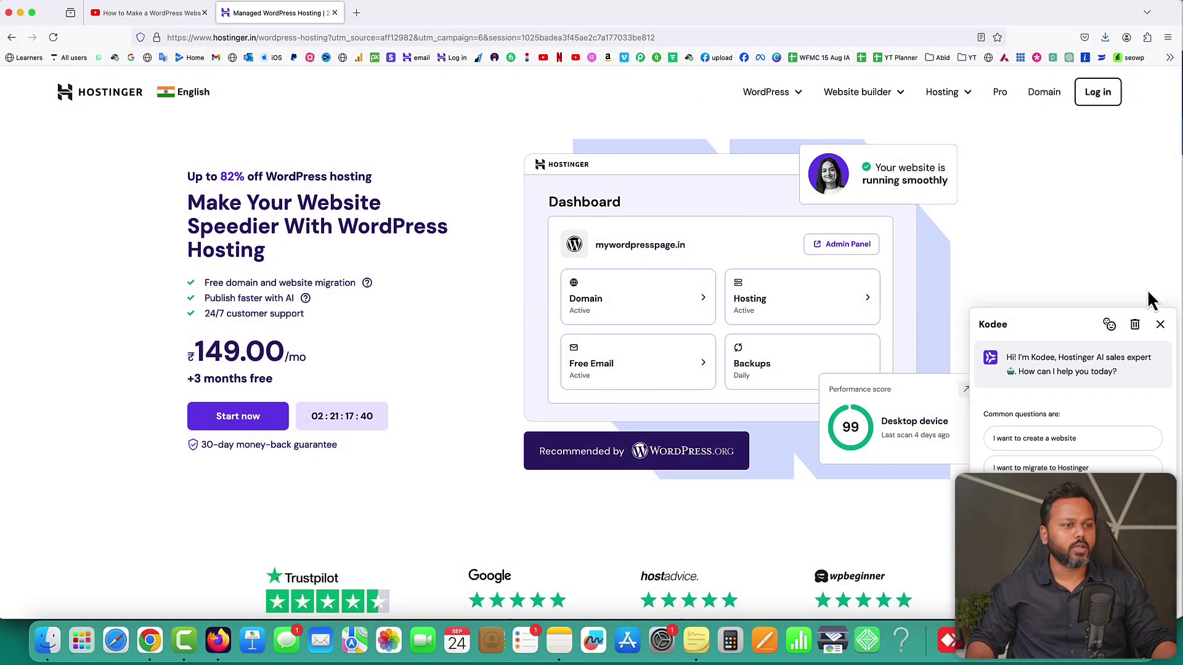
left_click(1160, 324)
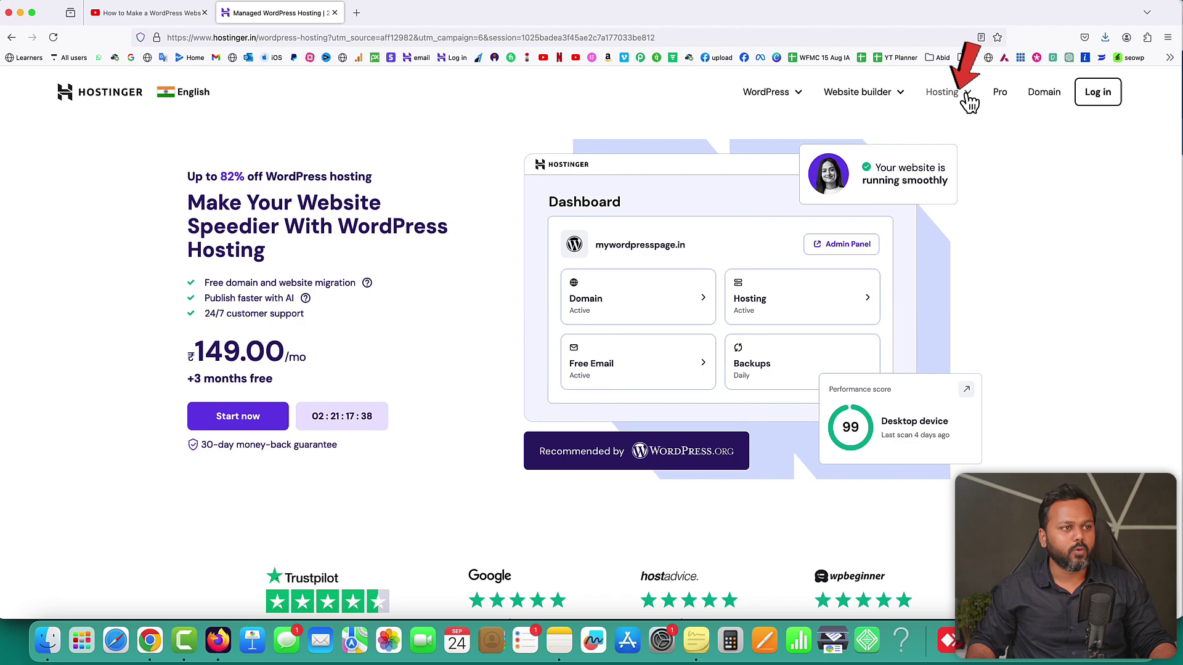
left_click(963, 103)
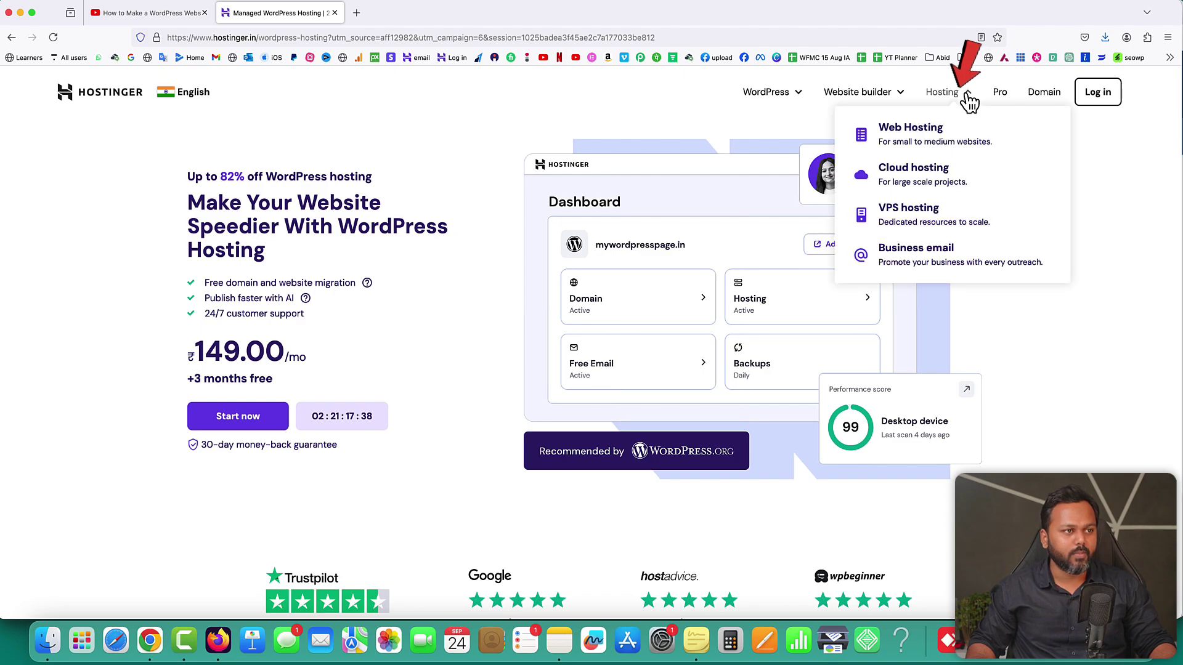
left_click(911, 211)
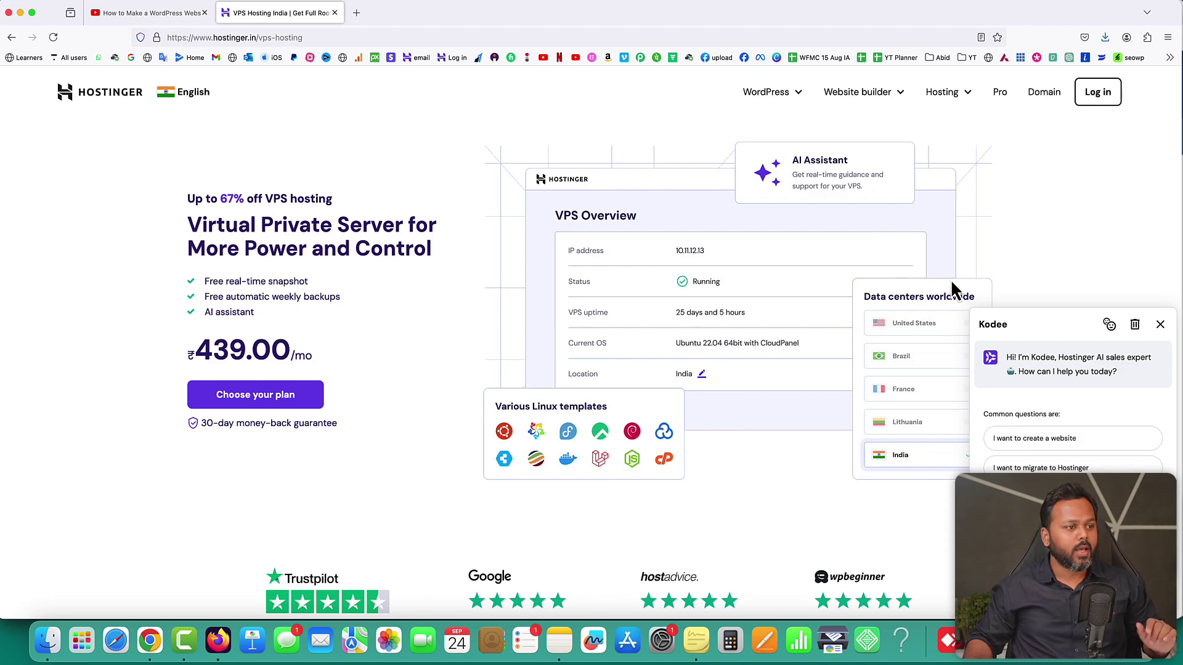
- Compare the VPS pricing options and choose the KVM 2 plan
scroll(930, 302, "down", 5)
left_click(1161, 327)
scroll(1079, 295, "down", 5)
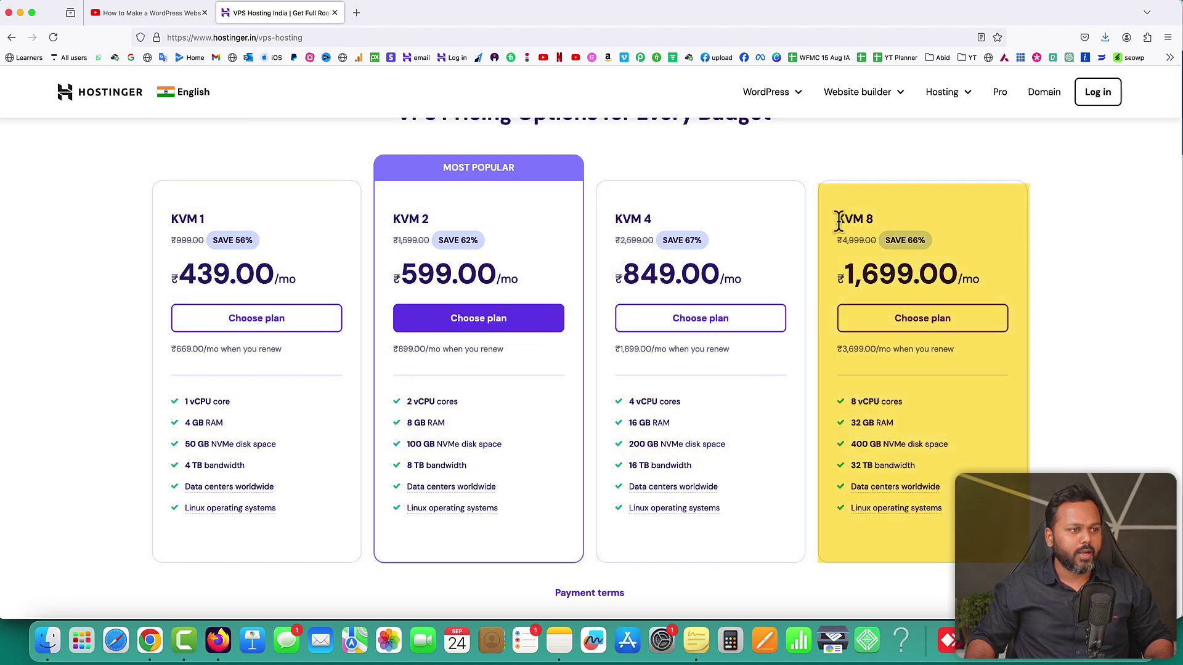
left_click_drag(834, 221, 875, 222)
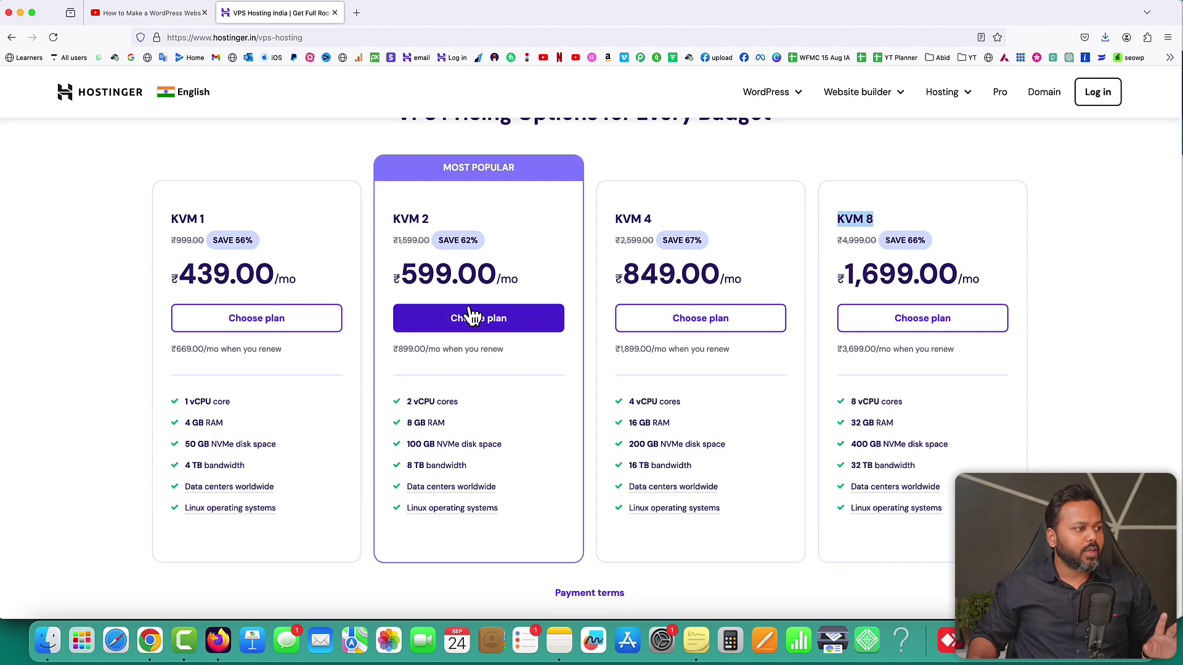
left_click_drag(408, 401, 459, 405)
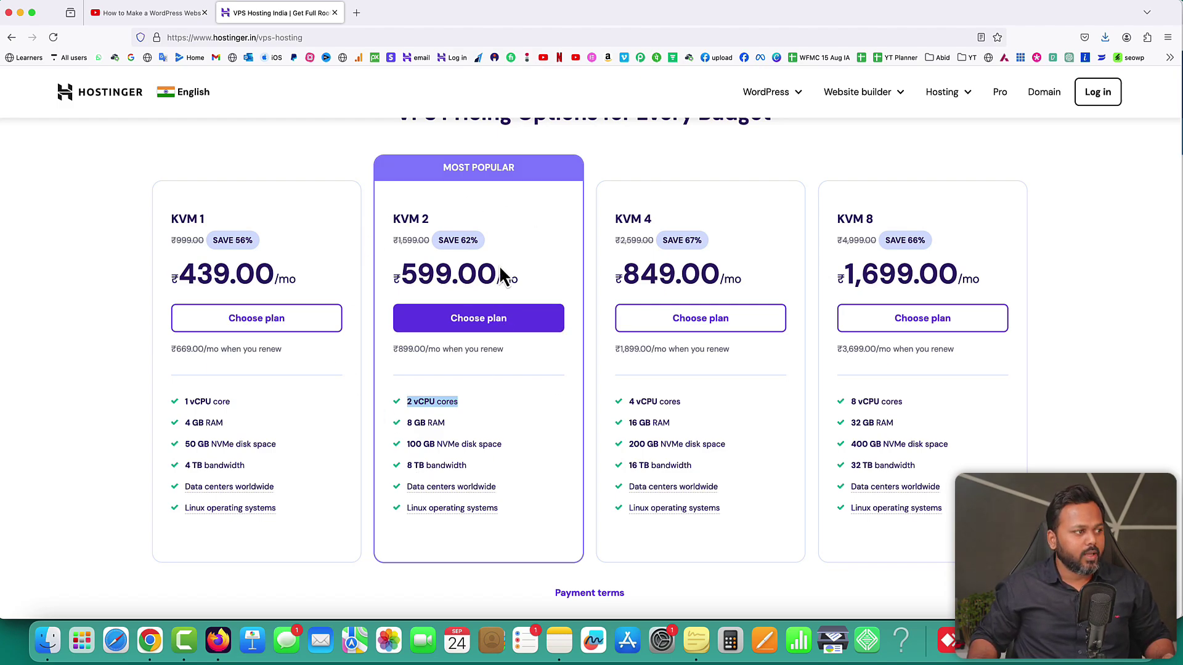
scroll(500, 269, "up", 1)
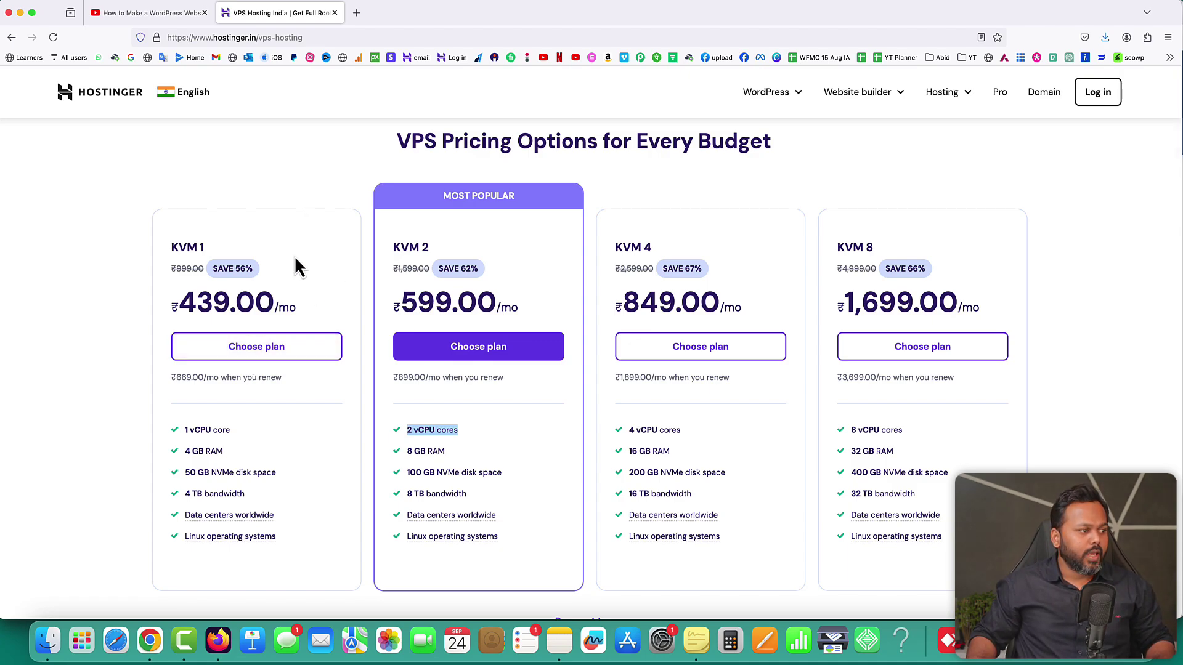
left_click(472, 357)
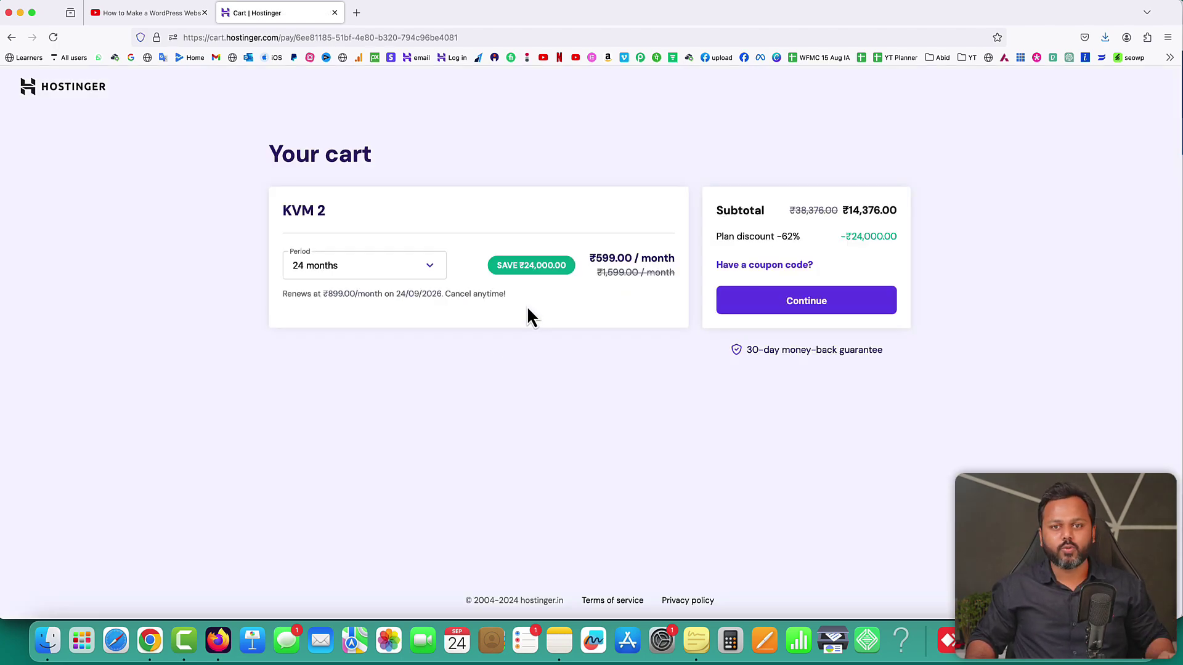
- Set the KVM 2 cart period to 24 months and apply the coupon code SK10
left_click(381, 268)
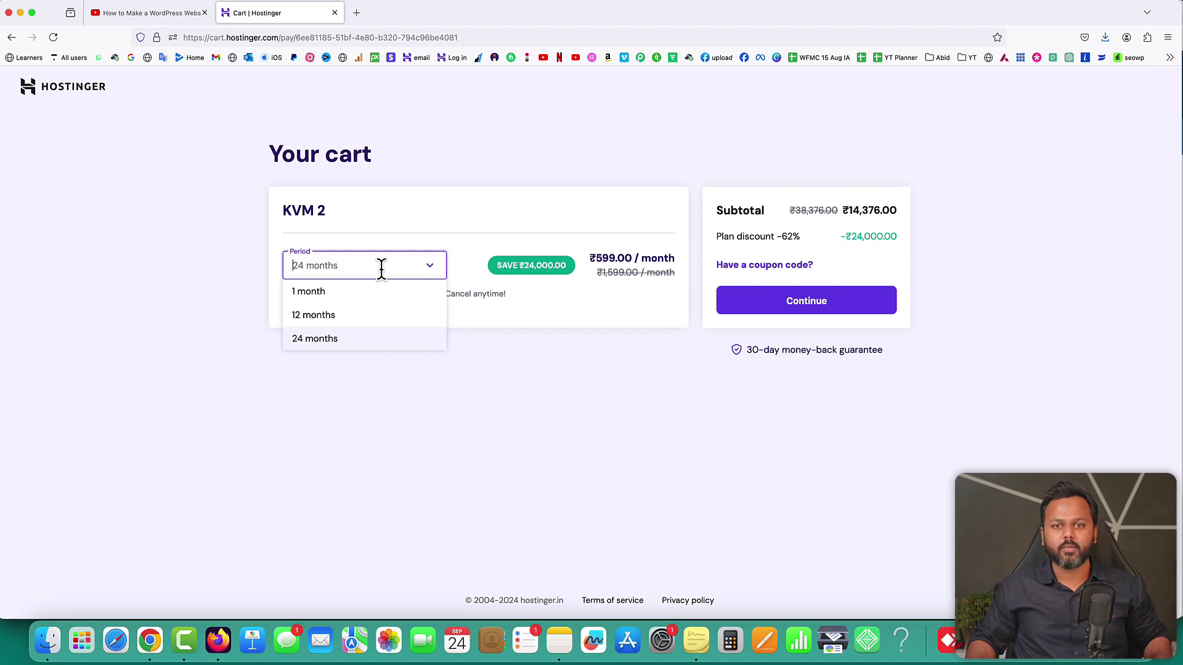
left_click(362, 341)
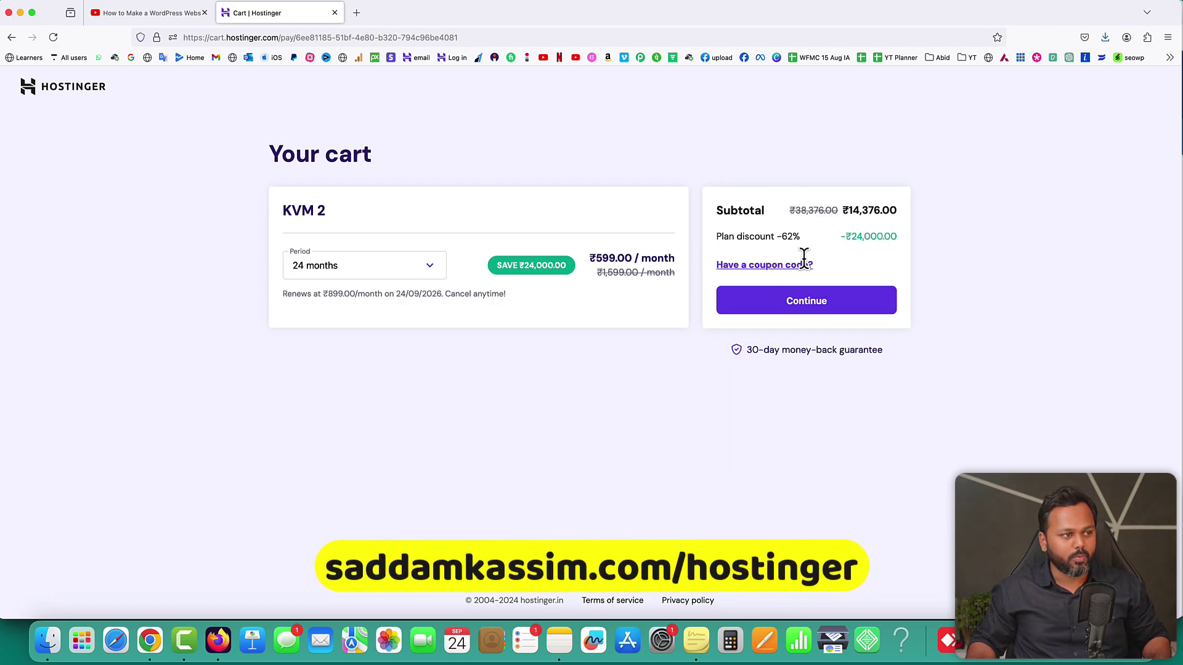
left_click(757, 265)
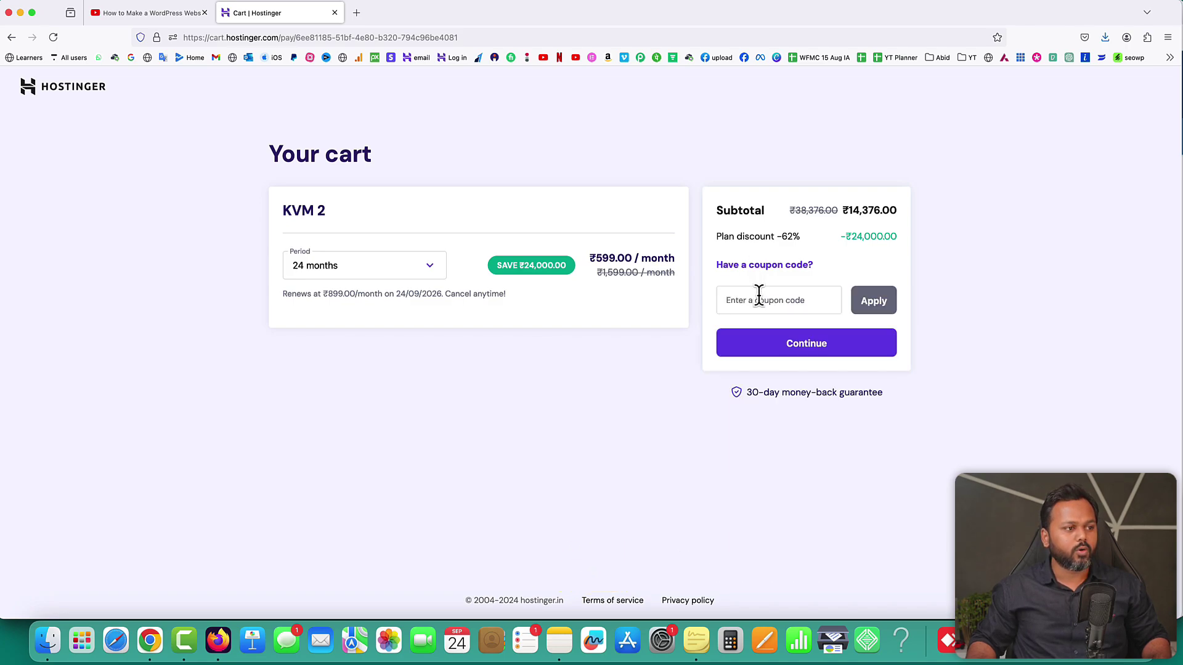
left_click(759, 296)
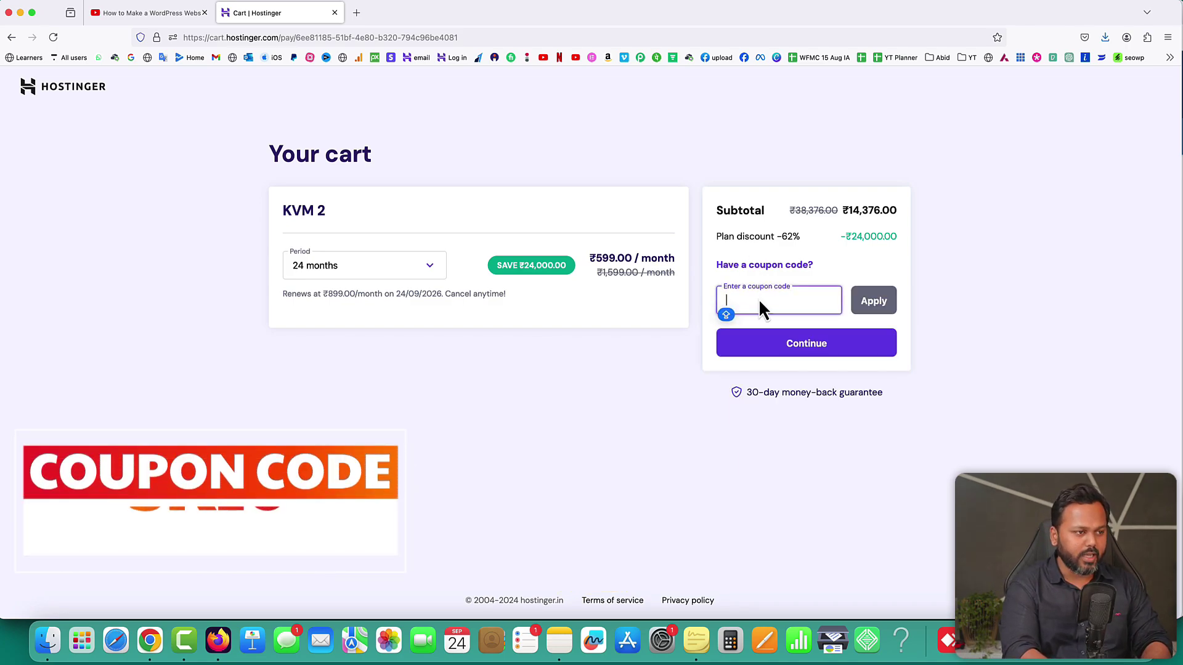
type("SK10")
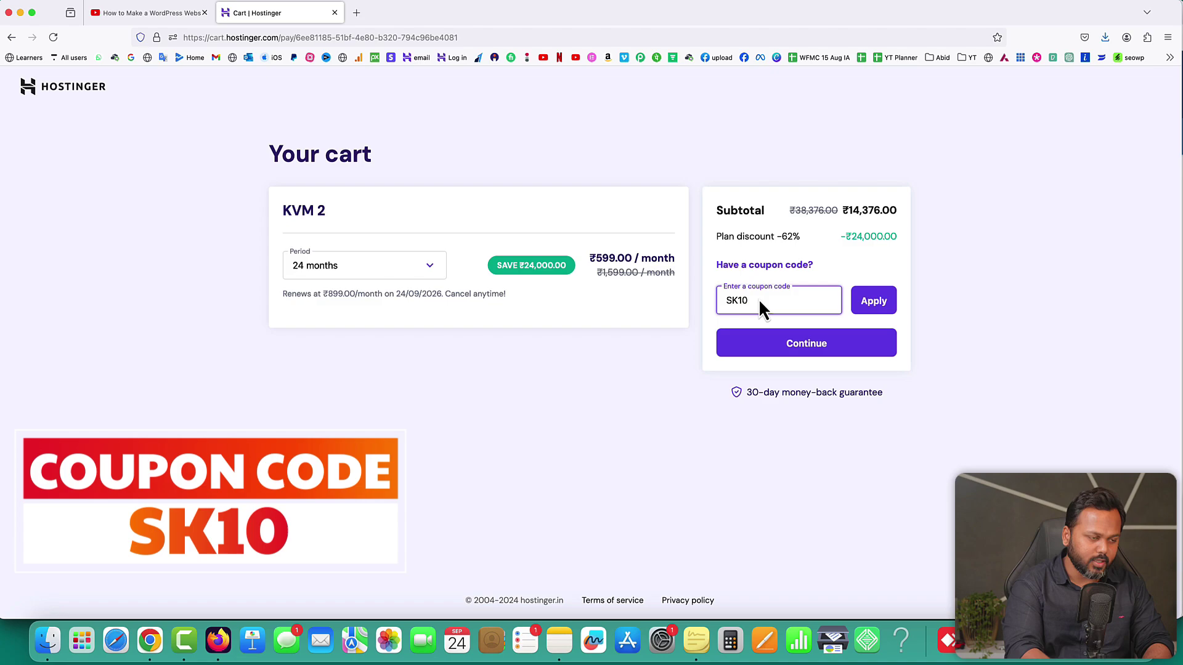
left_click(878, 313)
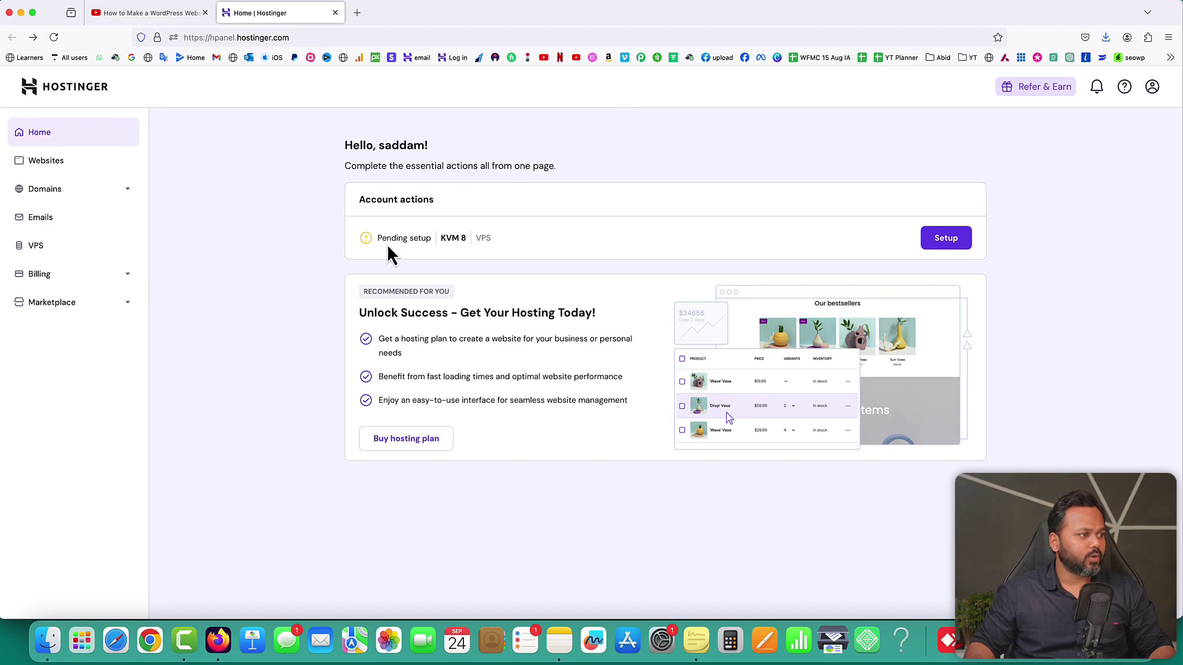
- Start the setup of the pending KVM 8 VPS and proceed to the server location choice
left_click_drag(373, 238, 490, 240)
left_click(647, 246)
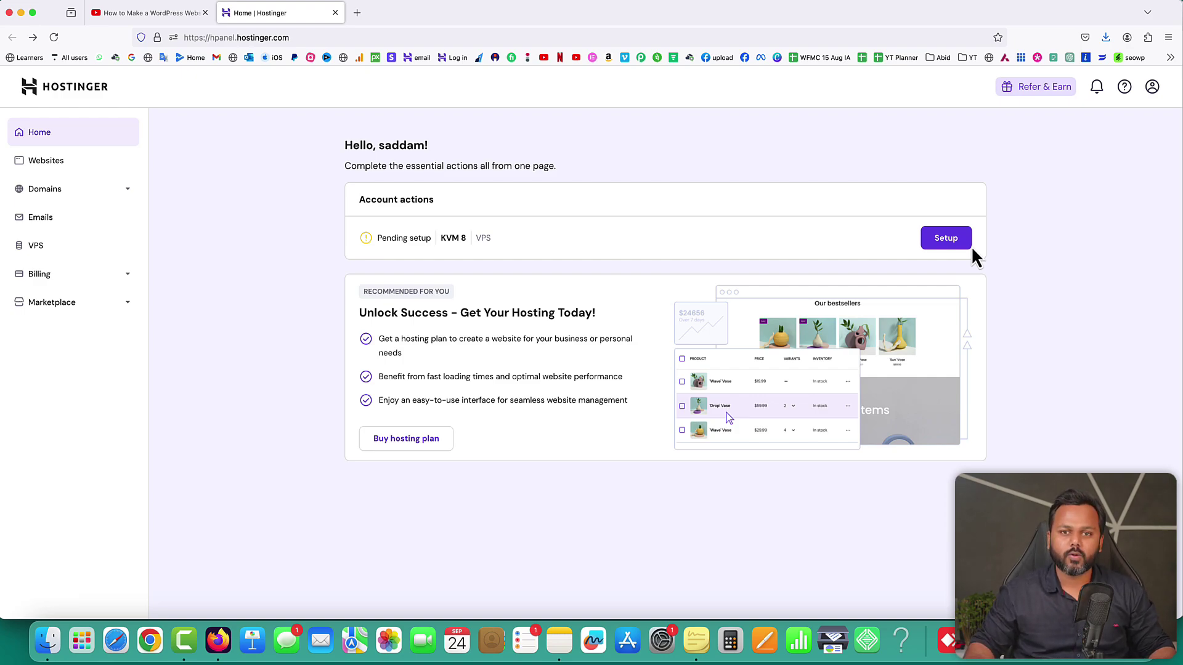
left_click(945, 243)
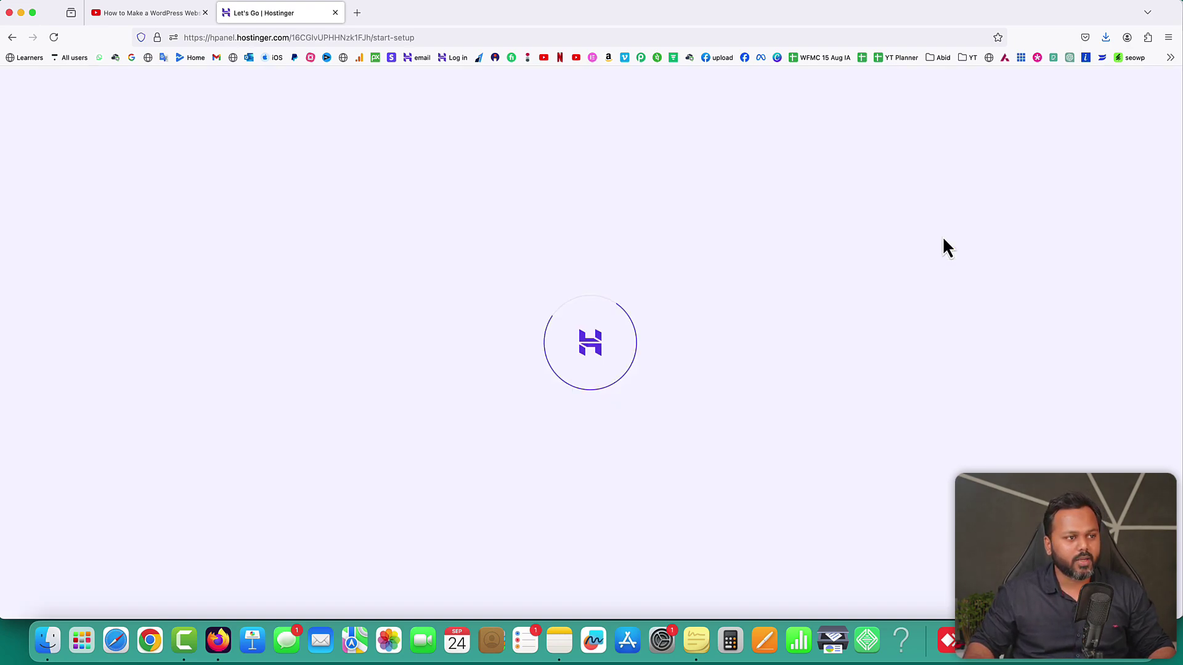
left_click(590, 528)
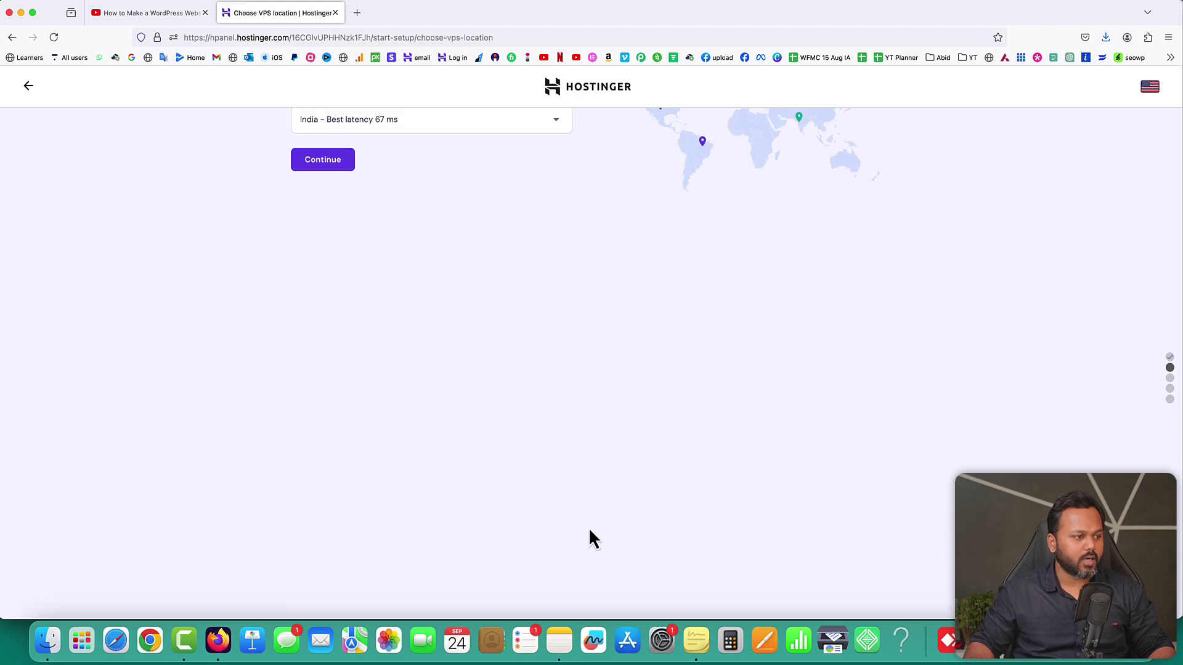
- Choose India as the location for the new VPS and continue to the OS templates
left_click_drag(288, 315, 507, 319)
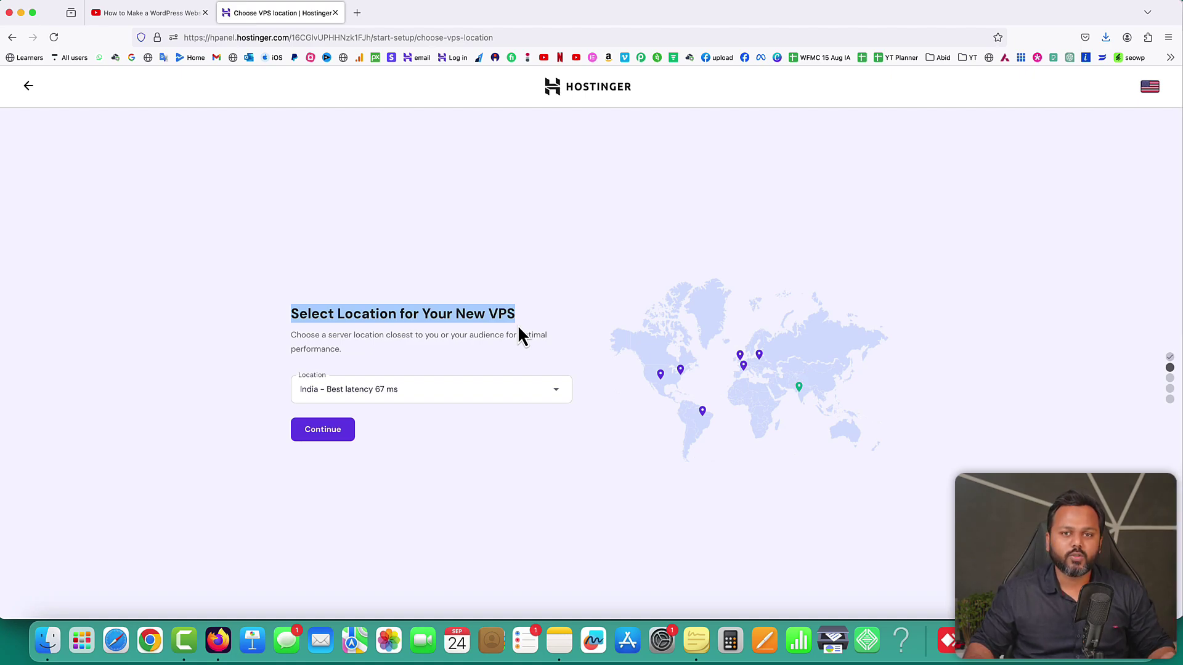
left_click(438, 396)
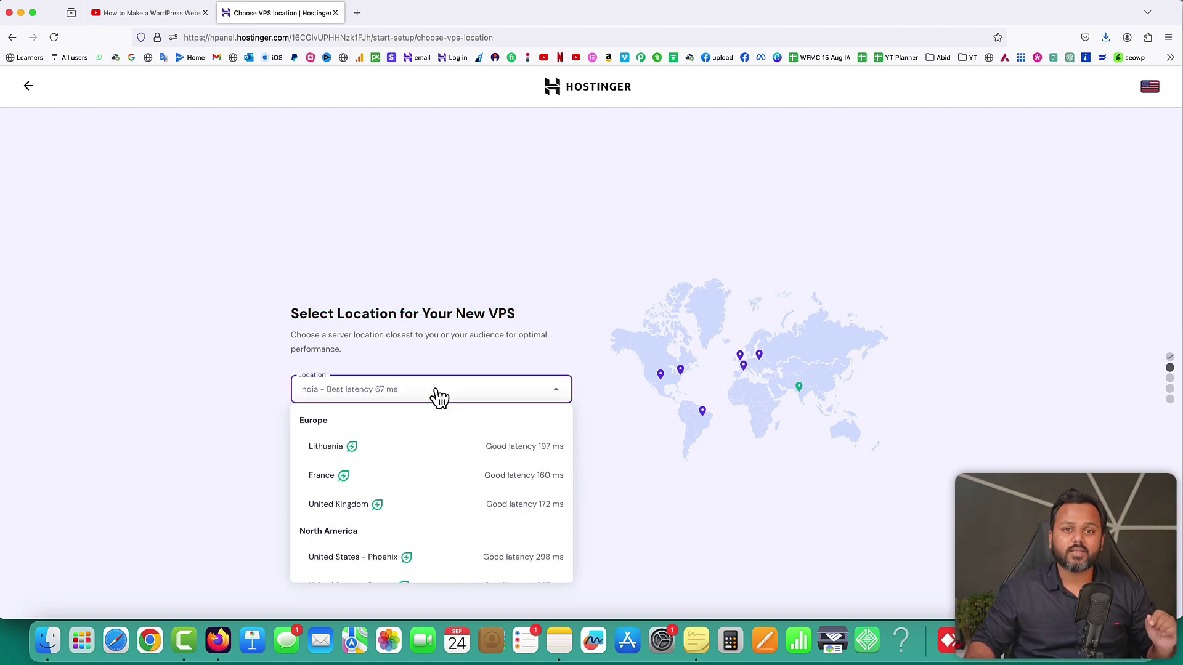
scroll(424, 527, "down", 3)
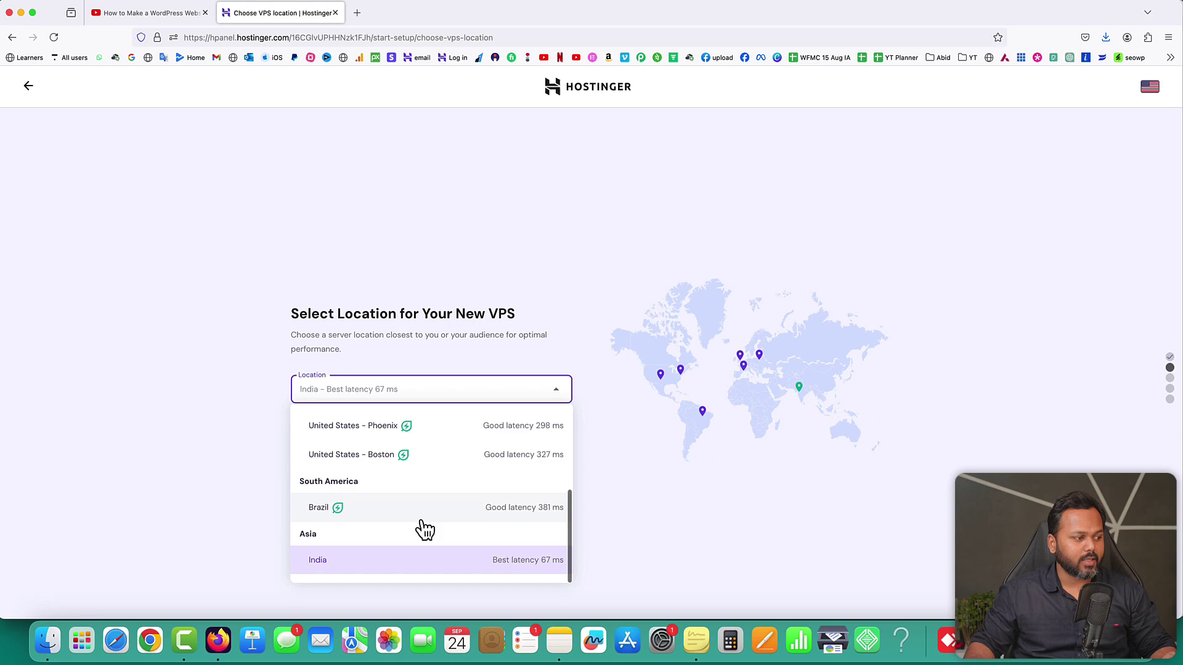
left_click(335, 564)
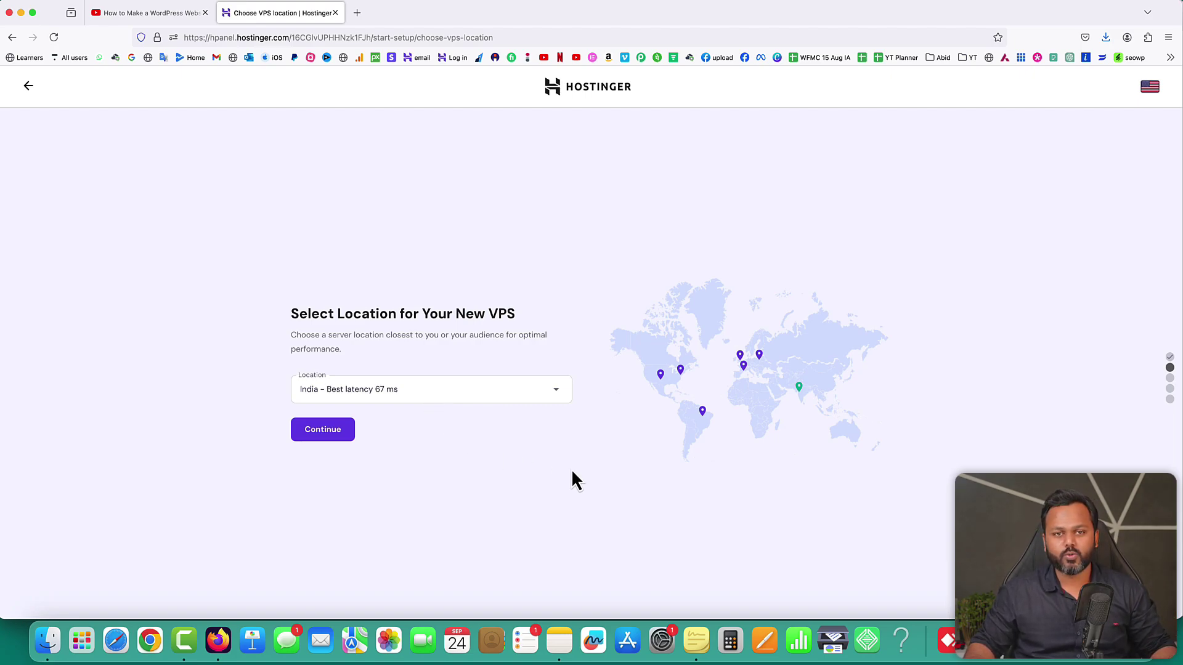
left_click(322, 431)
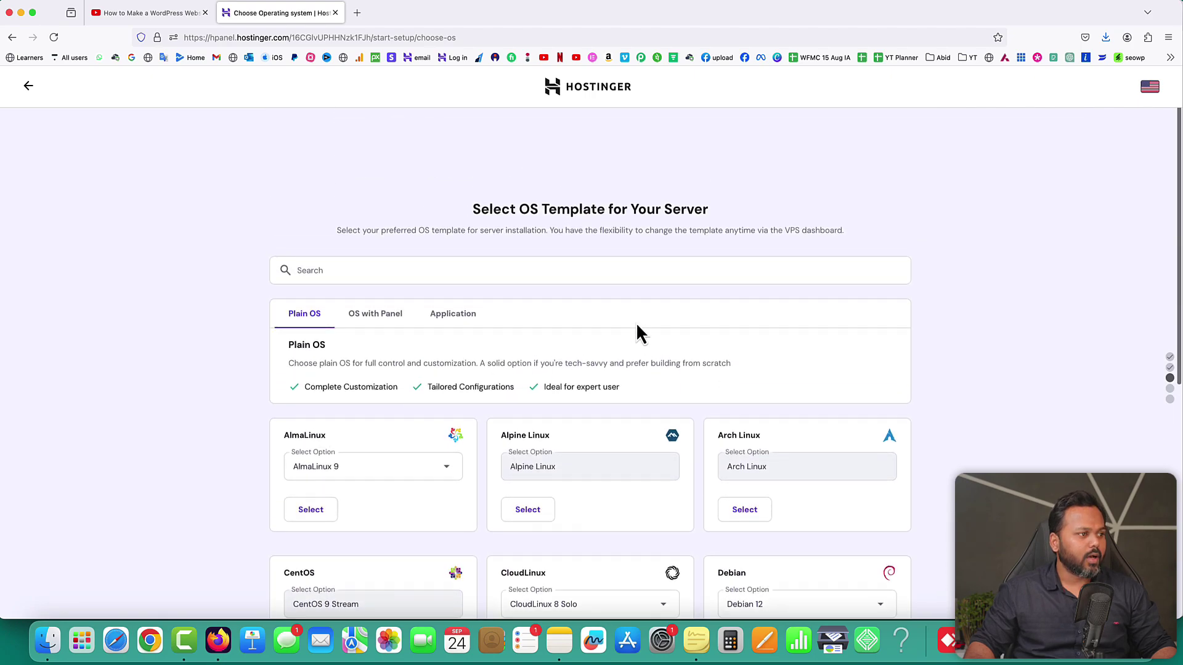
- Look through the OS template categories and show the OS with Panel templates
left_click_drag(522, 208, 606, 212)
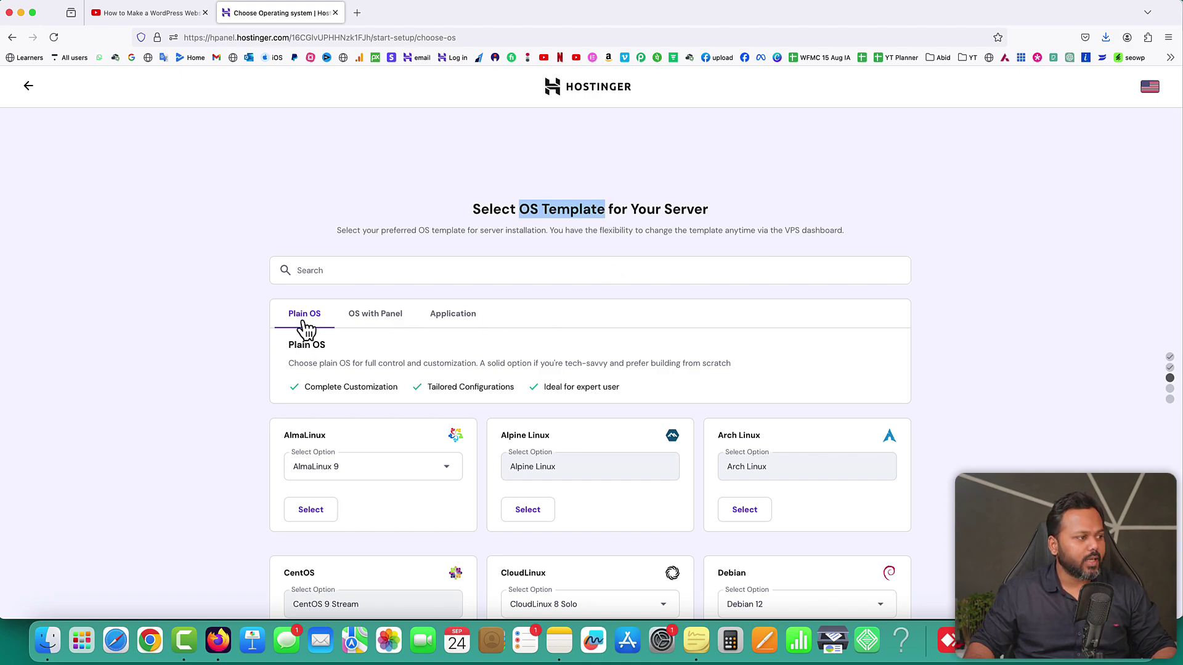
left_click(381, 327)
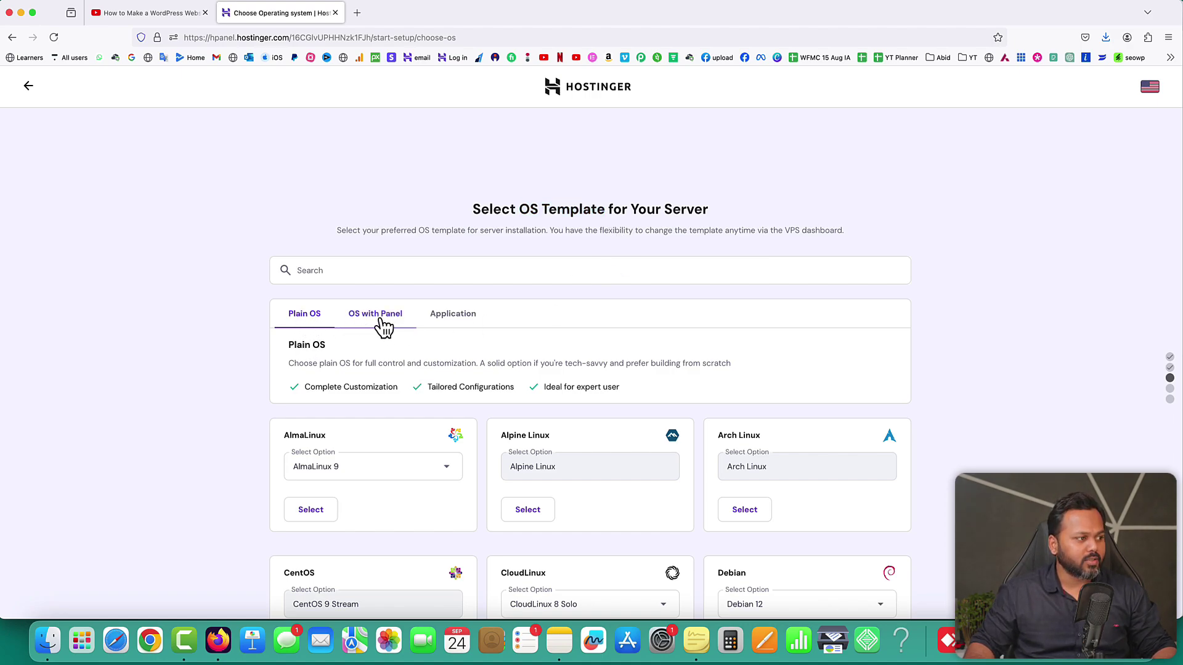
left_click(463, 326)
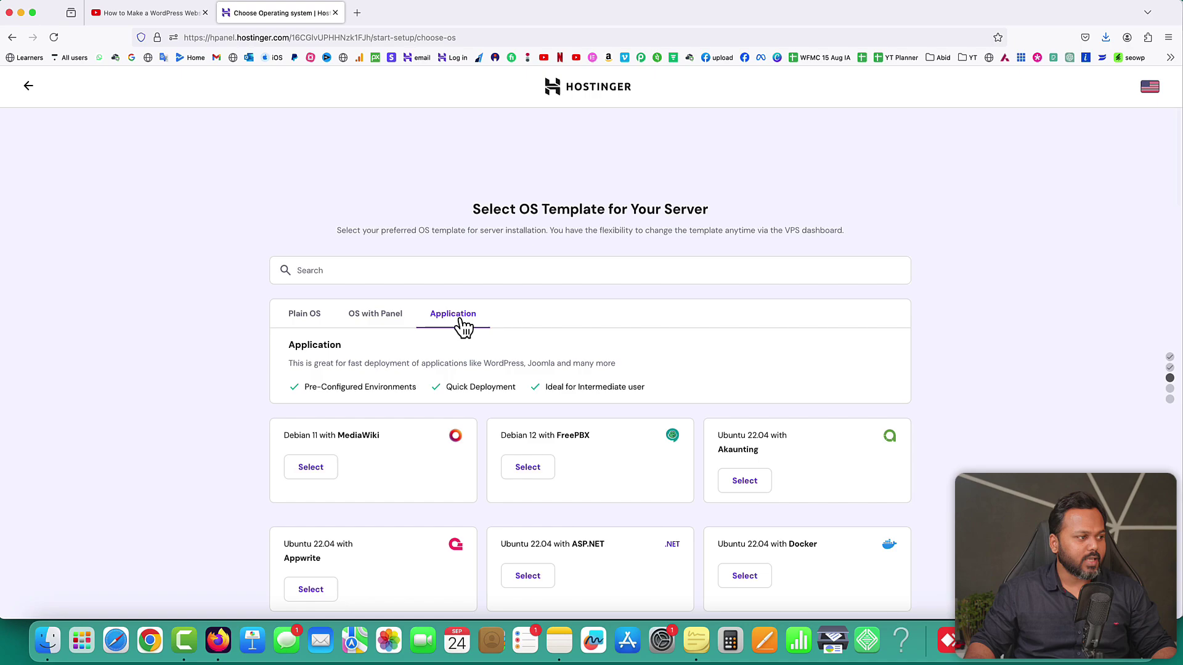
left_click(378, 318)
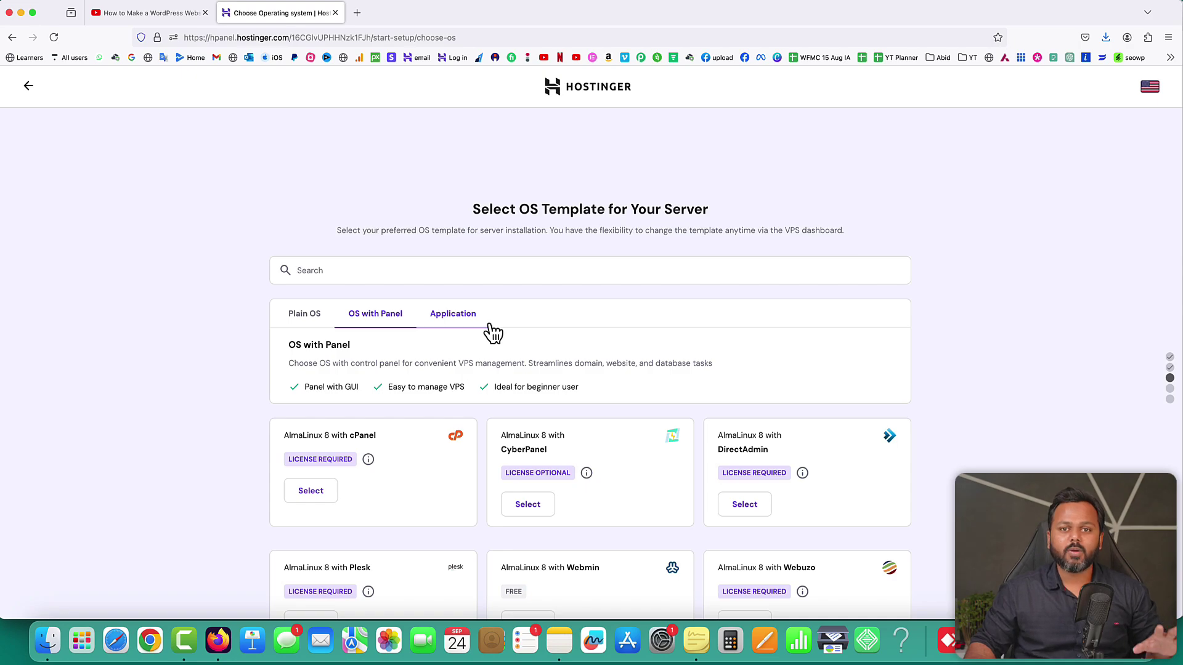
- Select the Ubuntu 22.04 with CloudPanel template and continue with the Monarx malware scanner included
scroll(793, 363, "down", 5)
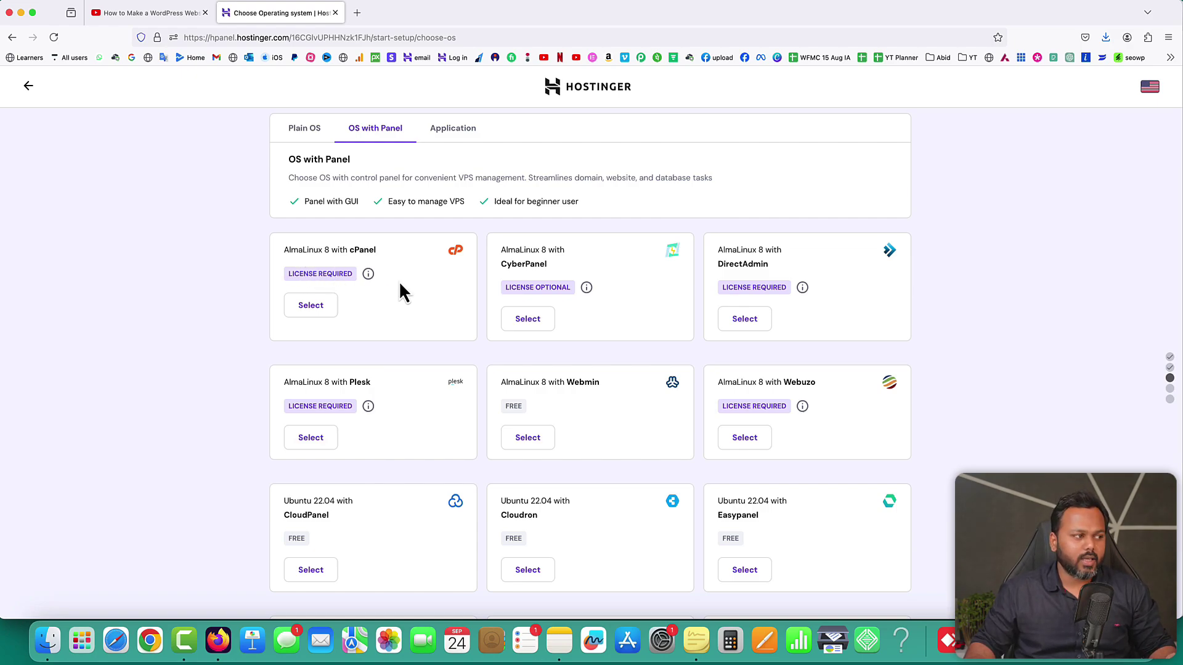
scroll(412, 290, "down", 5)
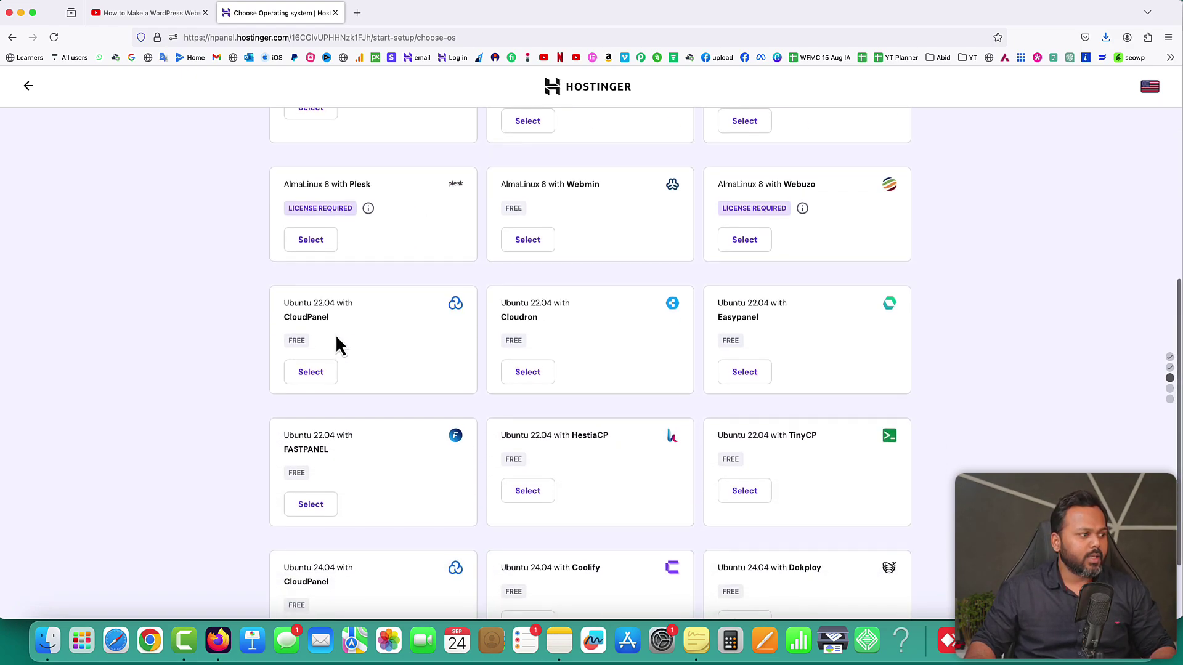
left_click_drag(284, 300, 348, 302)
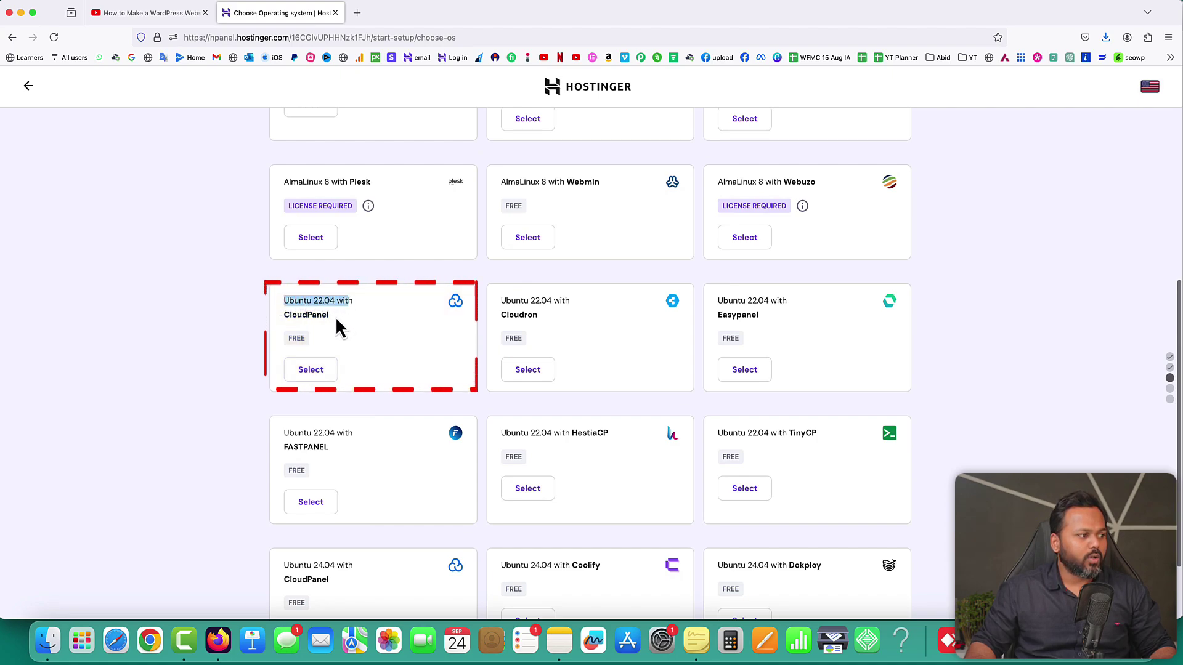
left_click(346, 322)
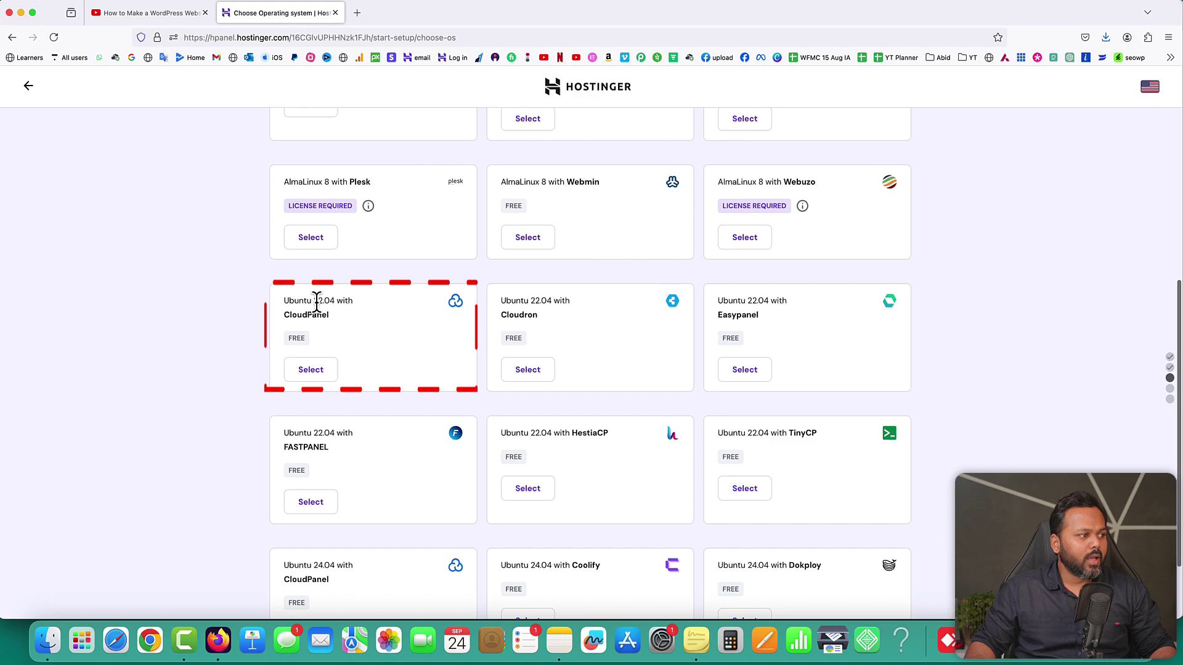
double_click(324, 301)
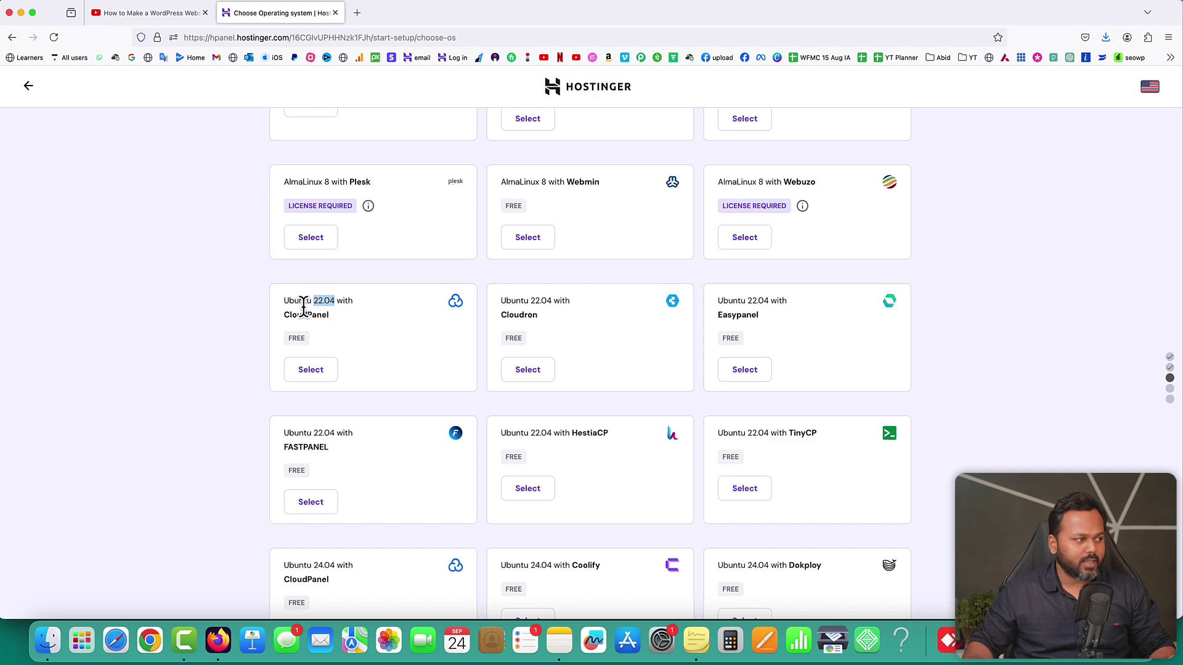
left_click(285, 301)
left_click_drag(293, 300, 305, 310)
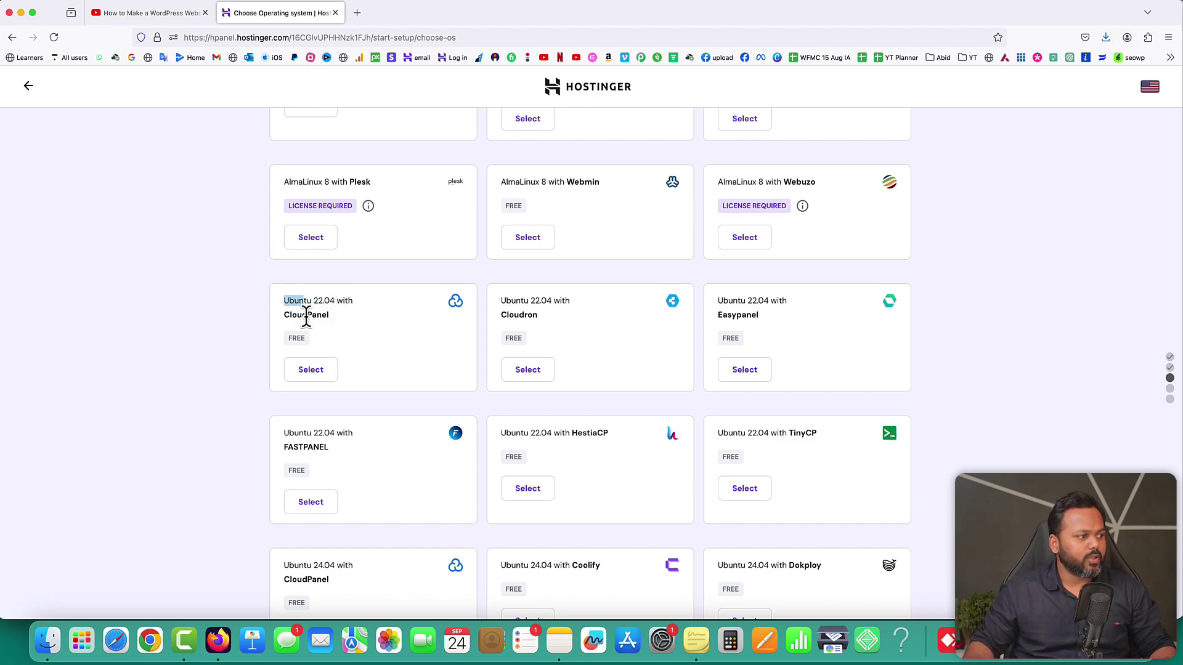
left_click(312, 371)
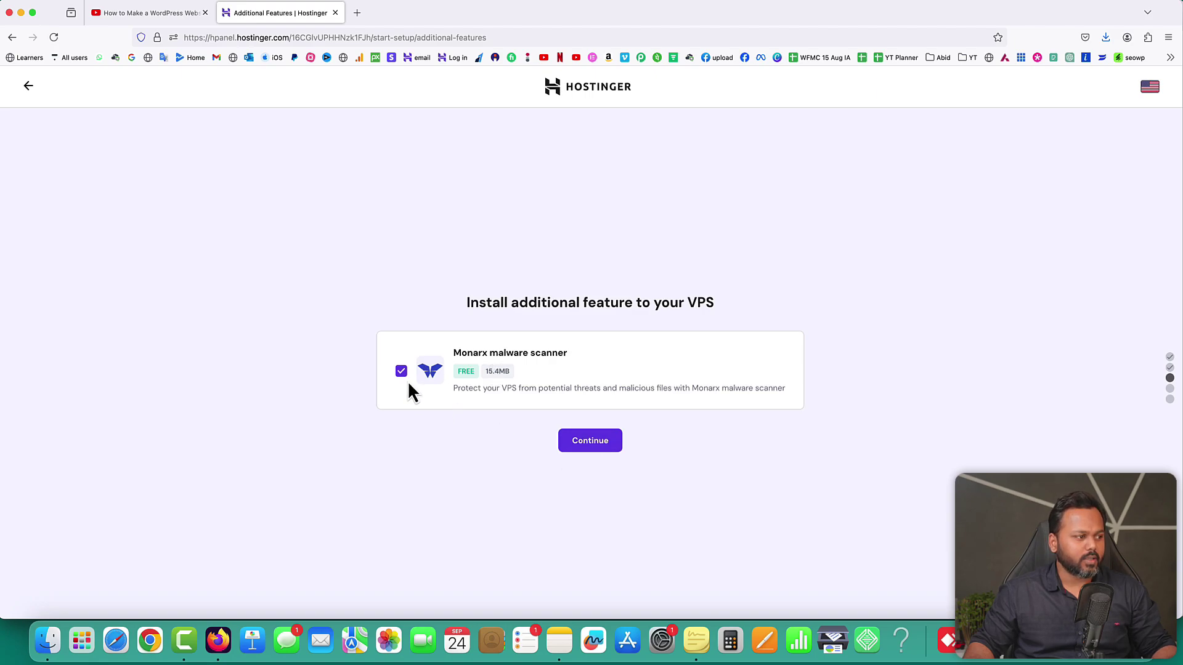
left_click(588, 440)
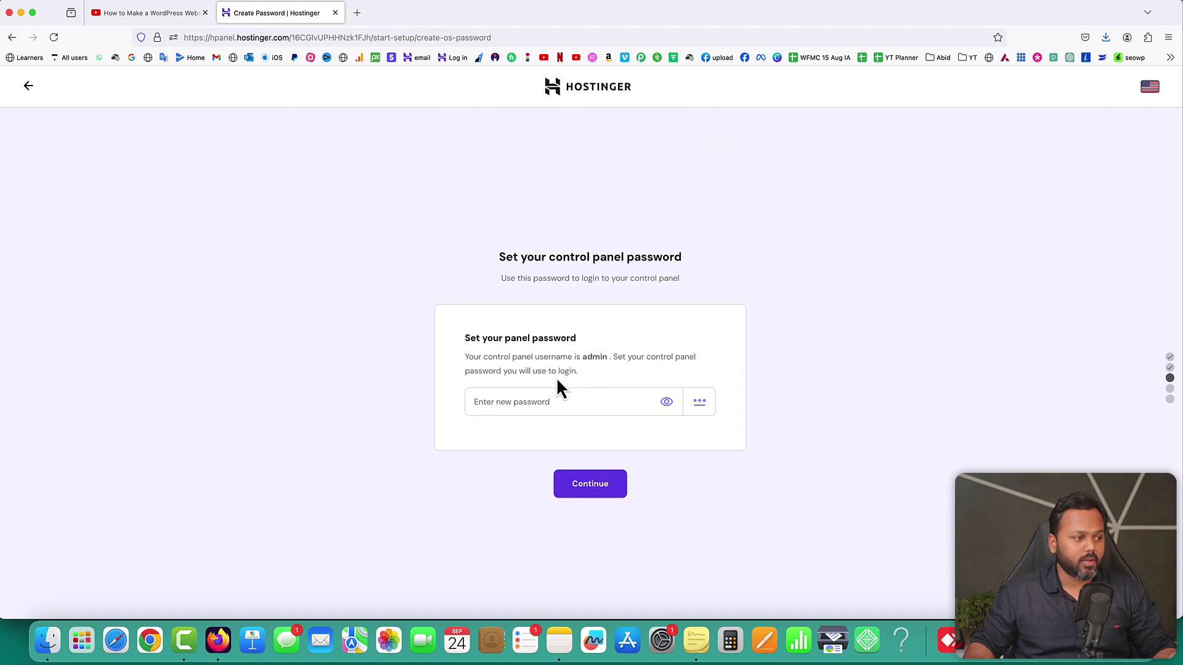
- Enter a new control panel password for the admin user that meets all listed character requirements and continue
left_click_drag(466, 358, 626, 378)
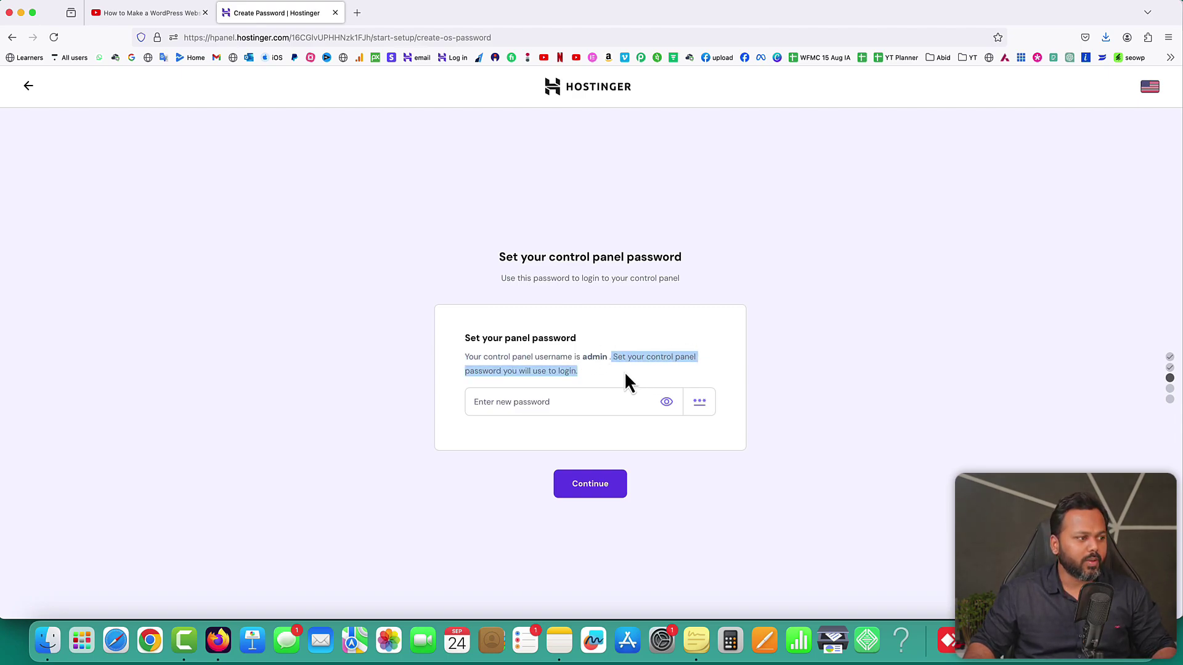
left_click(549, 402)
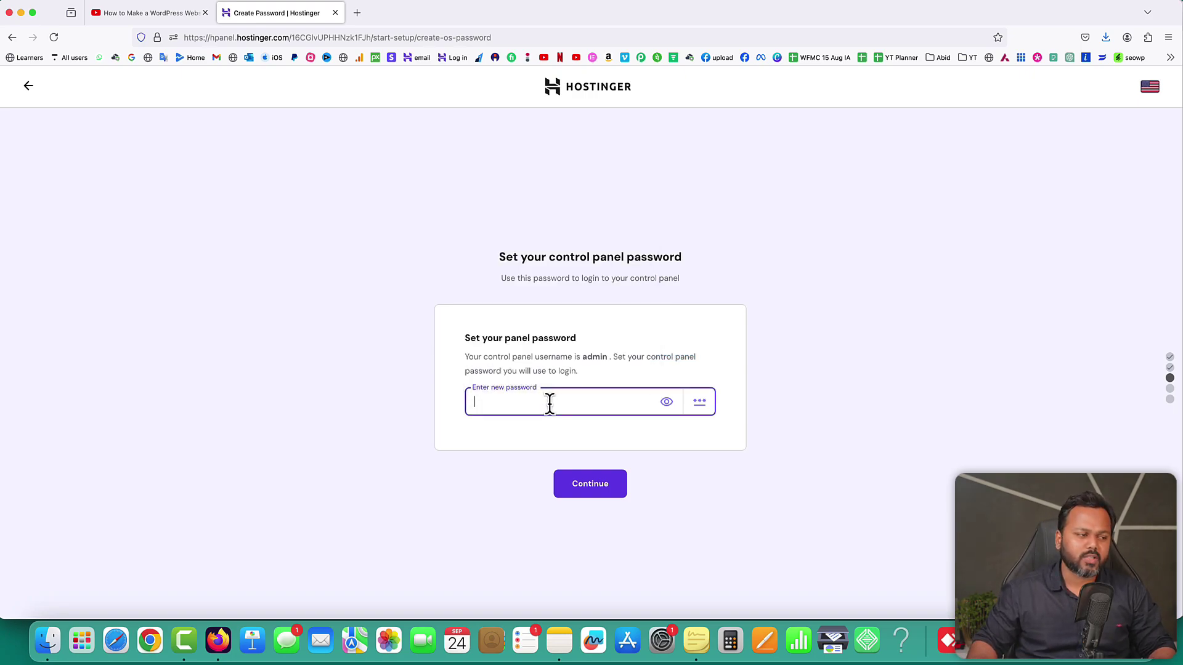
key("super+v")
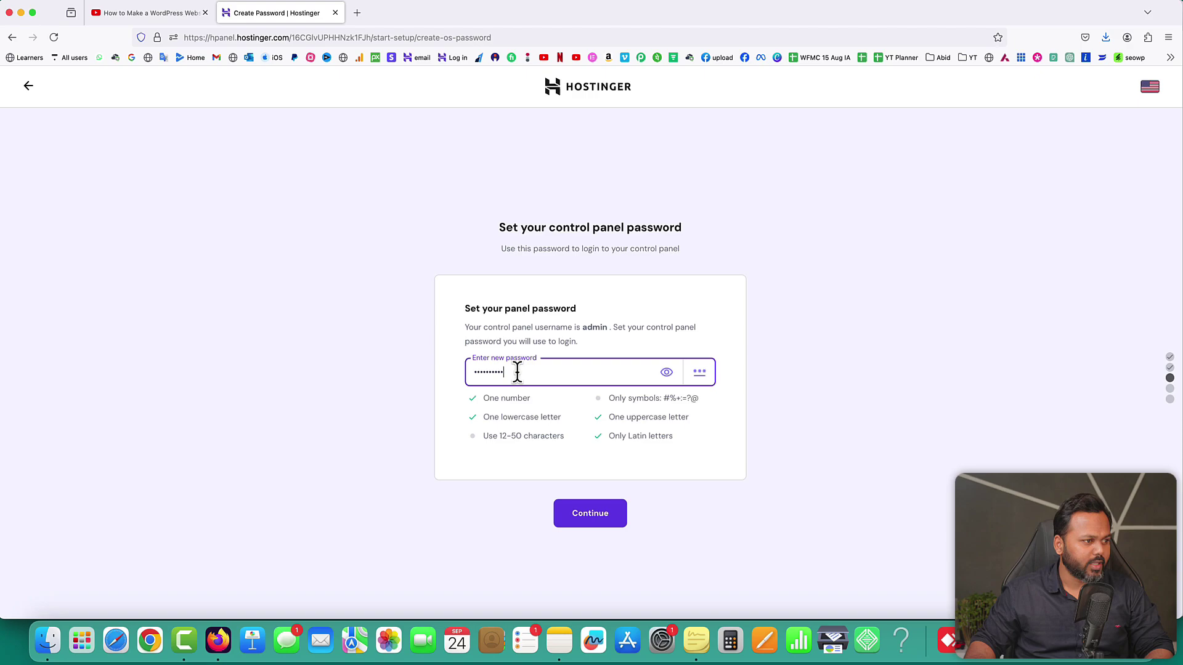
left_click_drag(499, 371, 470, 373)
key("BackSpace")
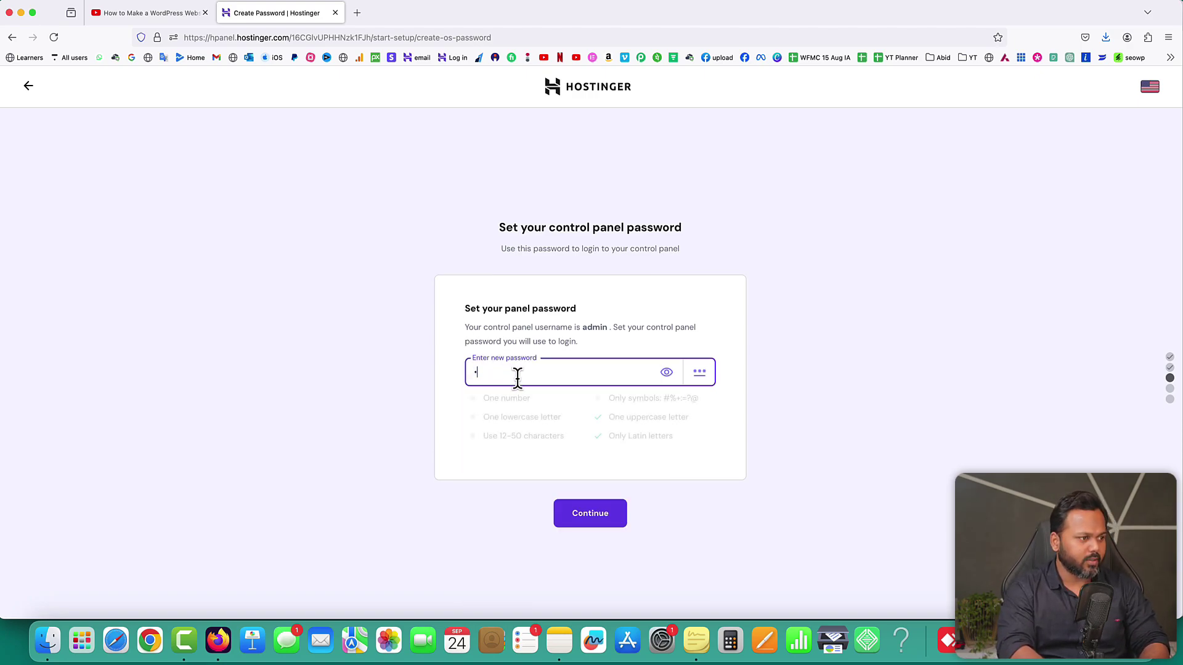
key("super+v")
left_click_drag(665, 398, 696, 398)
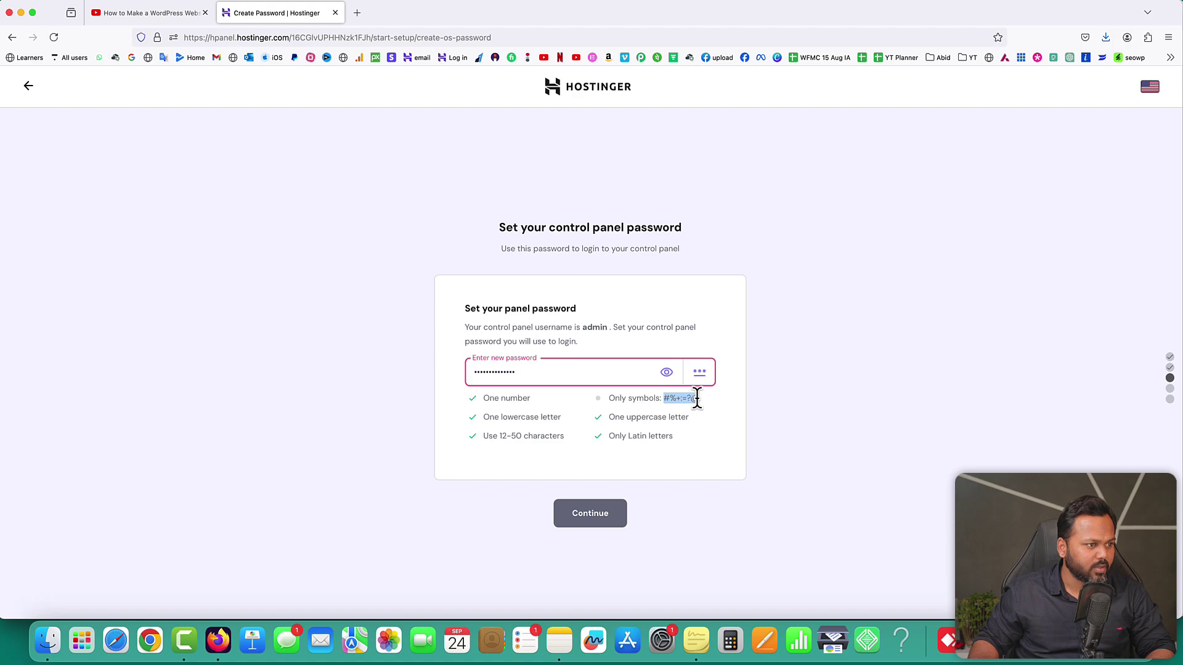
left_click(550, 372)
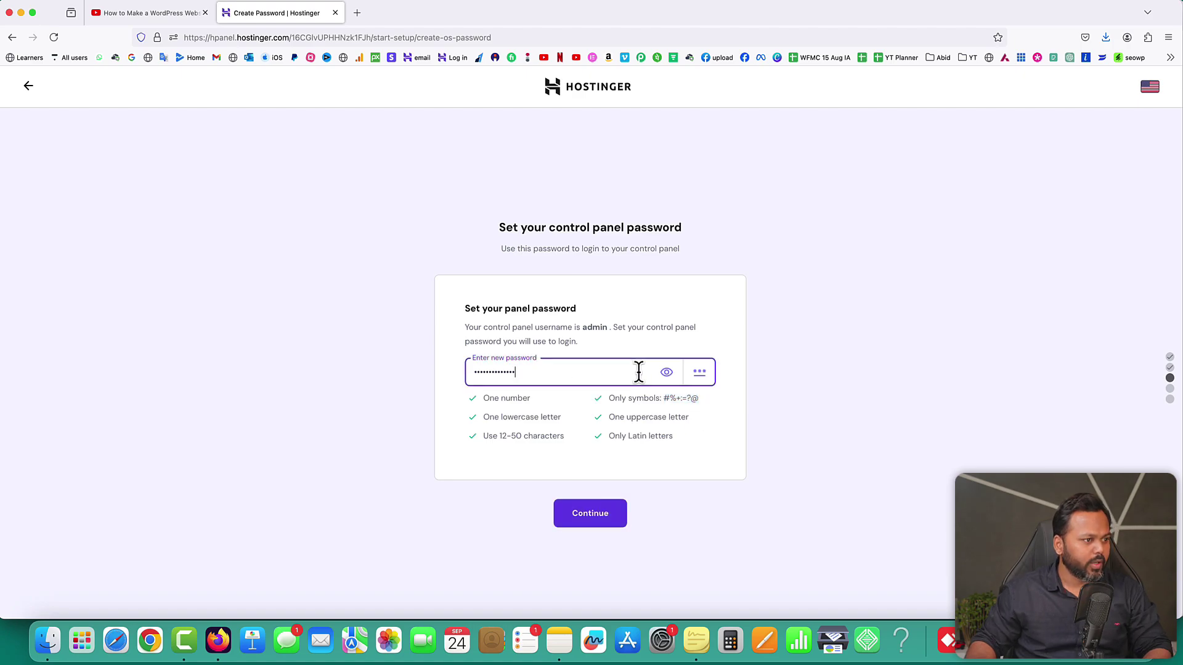
left_click(593, 518)
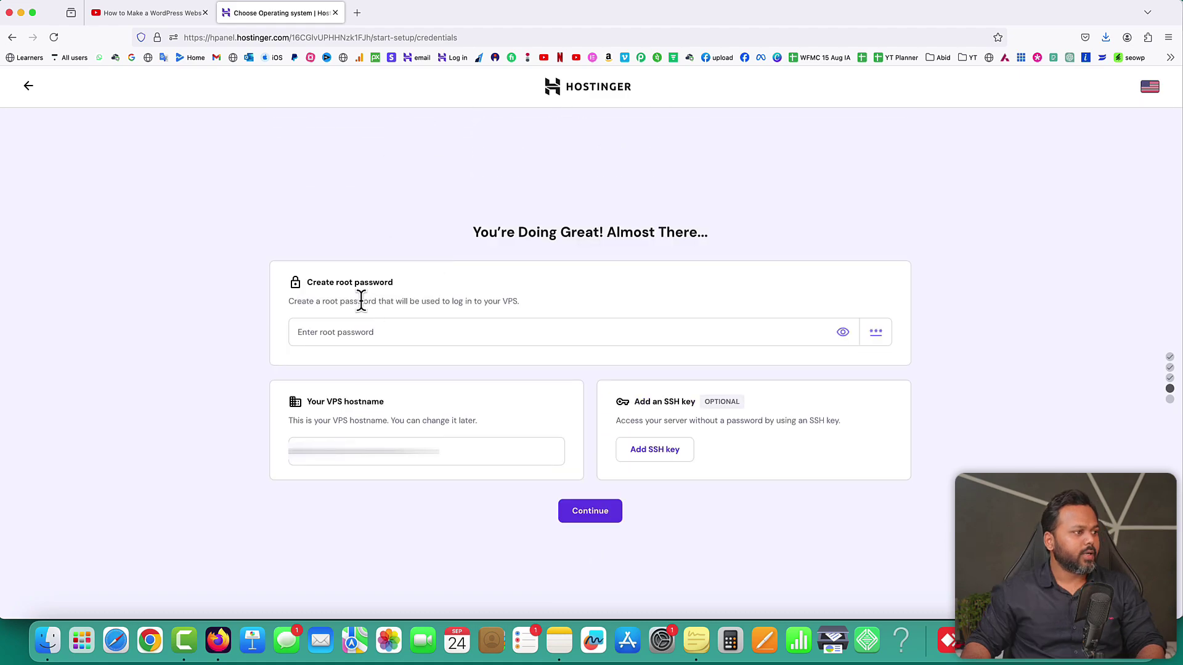
- Enter the VPS root password, keep the default hostname, skip the optional SSH key and continue to the summary
left_click_drag(336, 282, 383, 284)
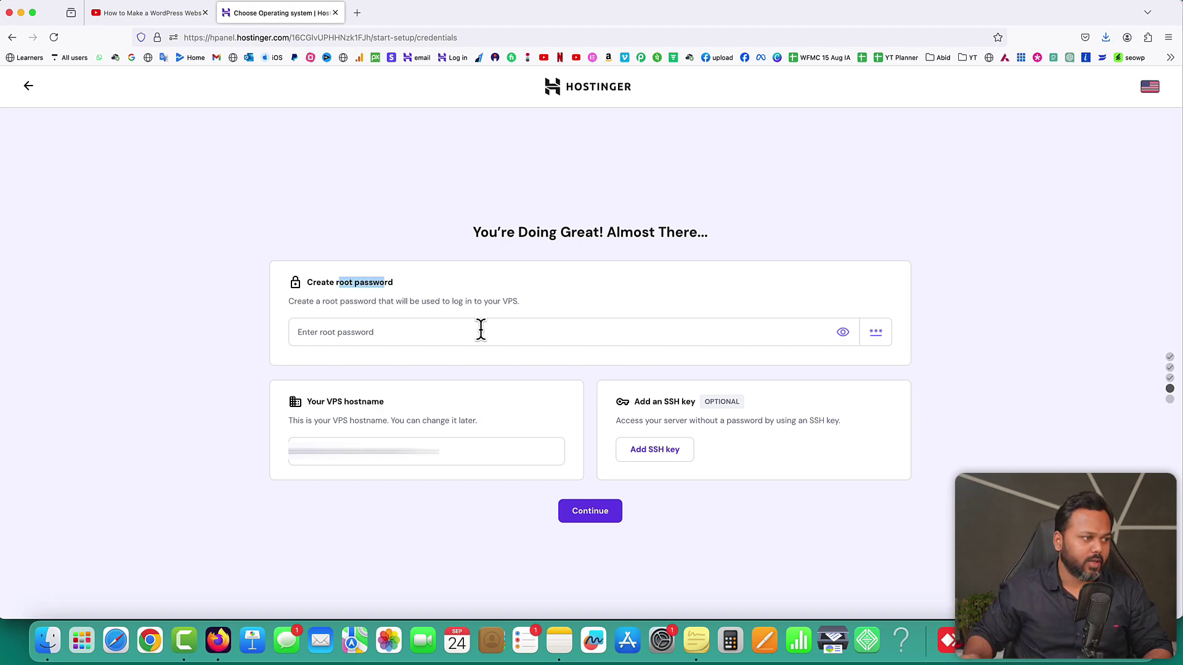
left_click(394, 336)
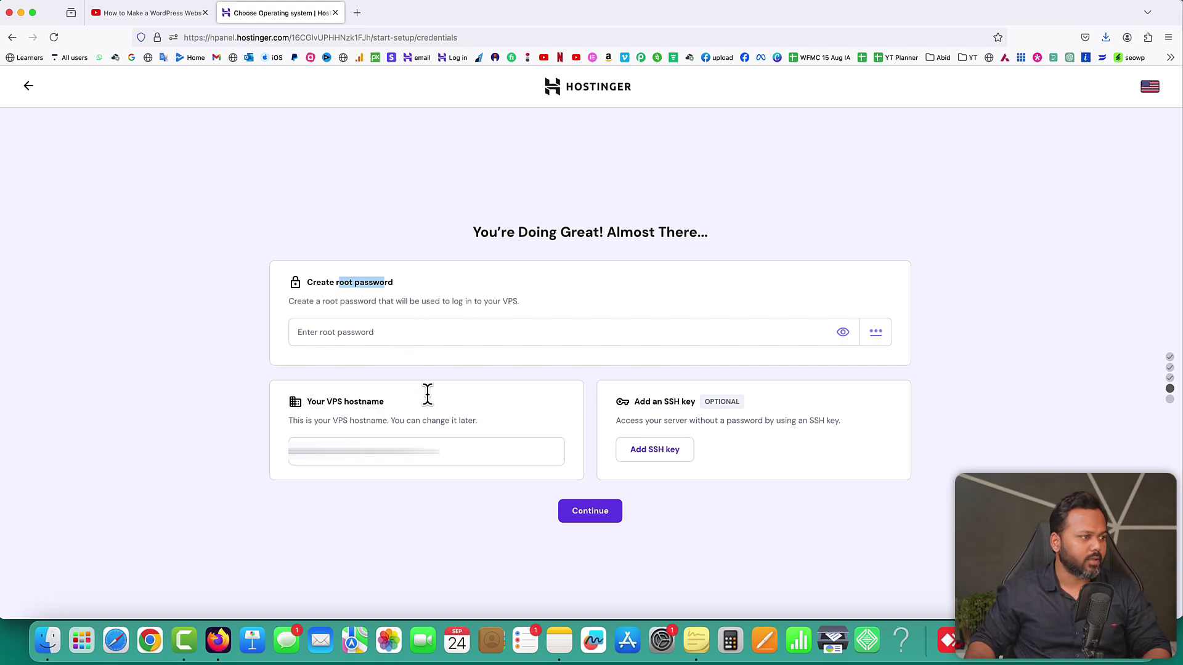
key("super+v")
double_click(328, 431)
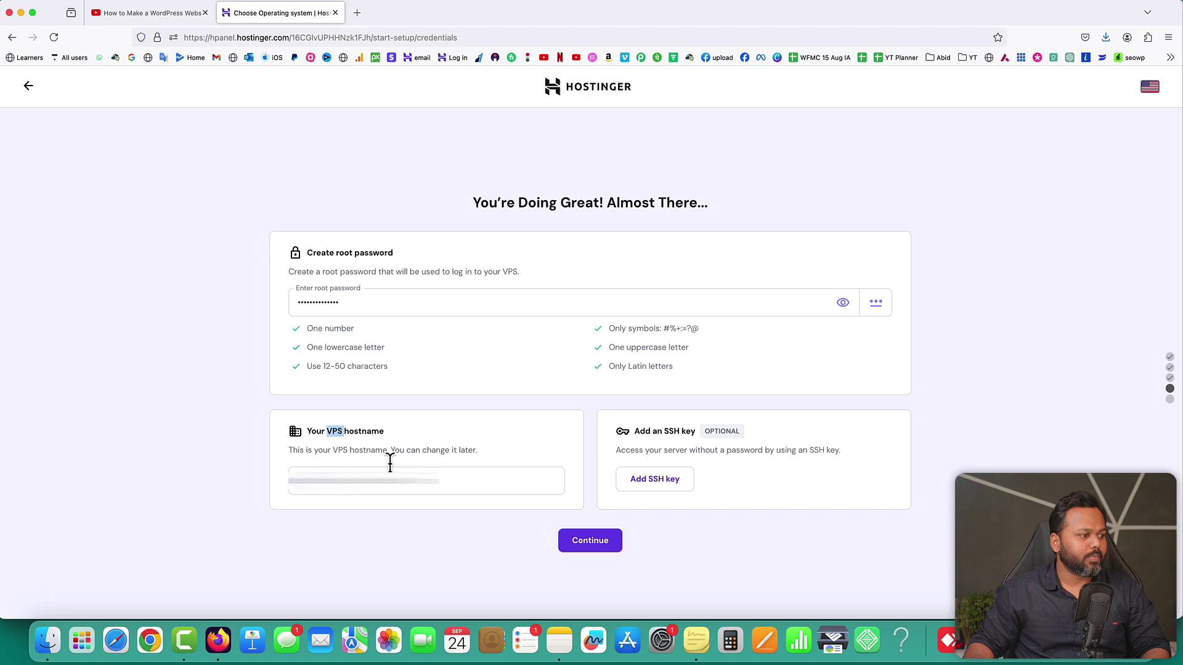
left_click_drag(389, 495, 318, 493)
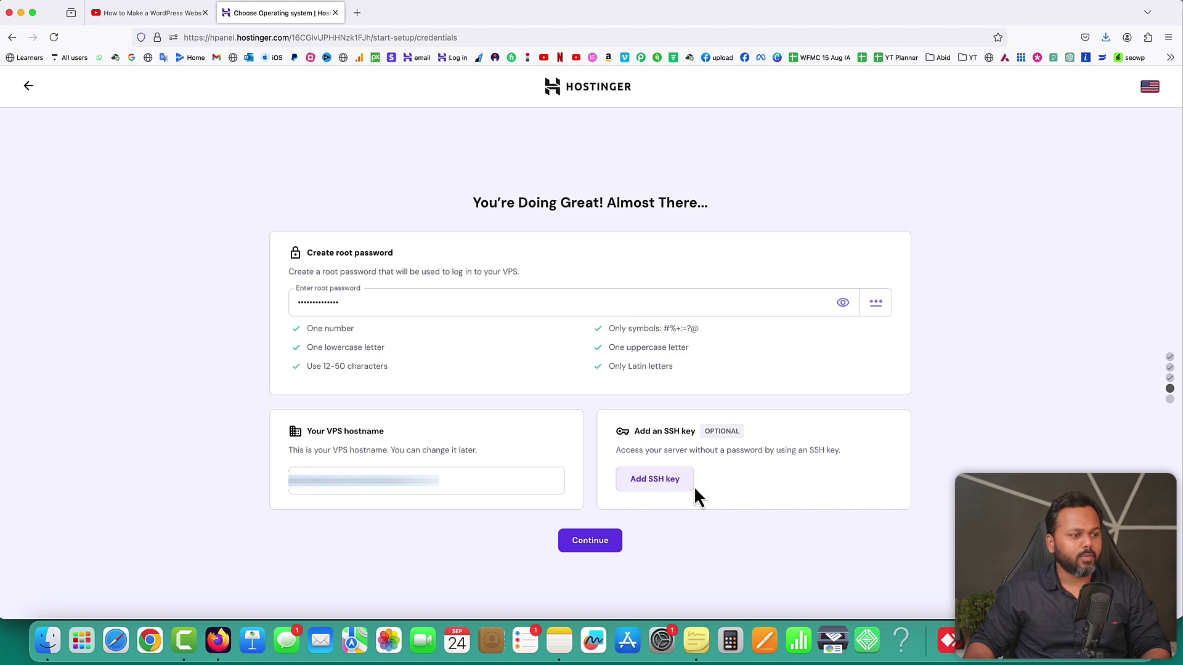
left_click(589, 543)
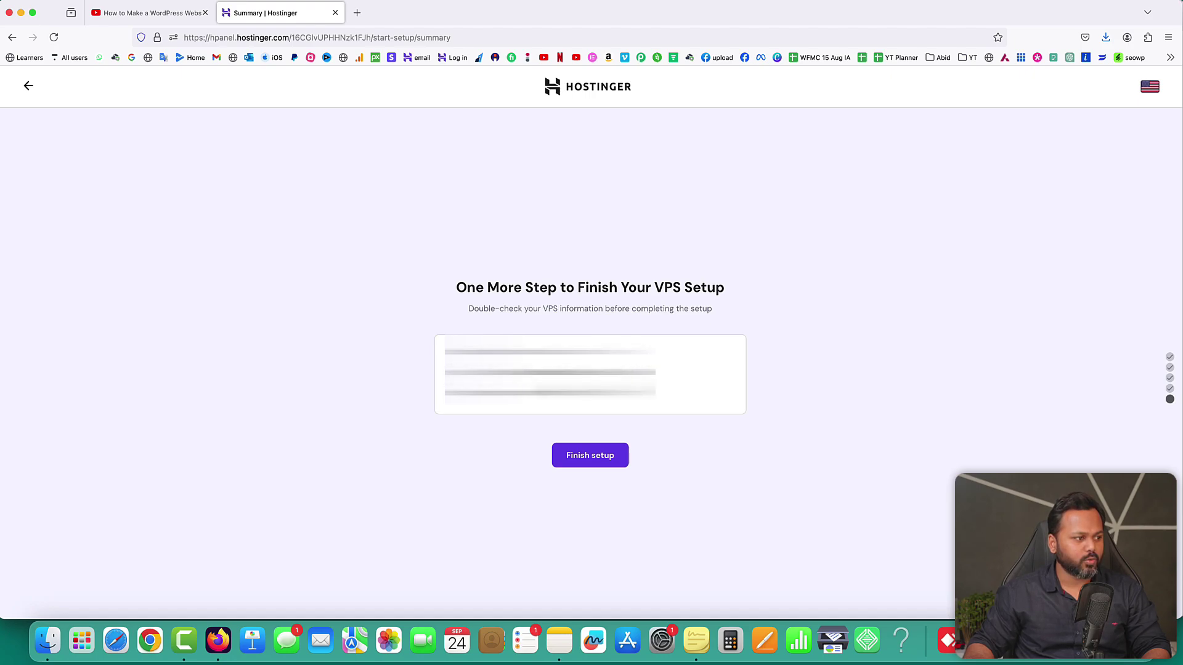
- Finish the VPS setup and go to the management dashboard of the new server
left_click(589, 464)
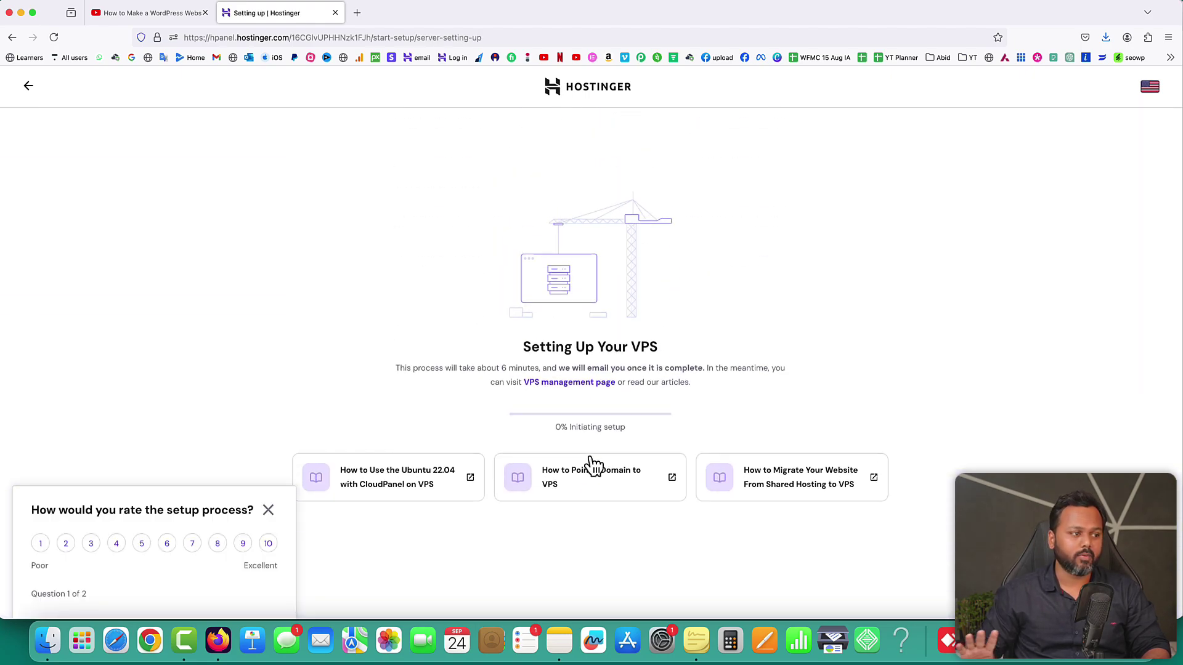
left_click(268, 510)
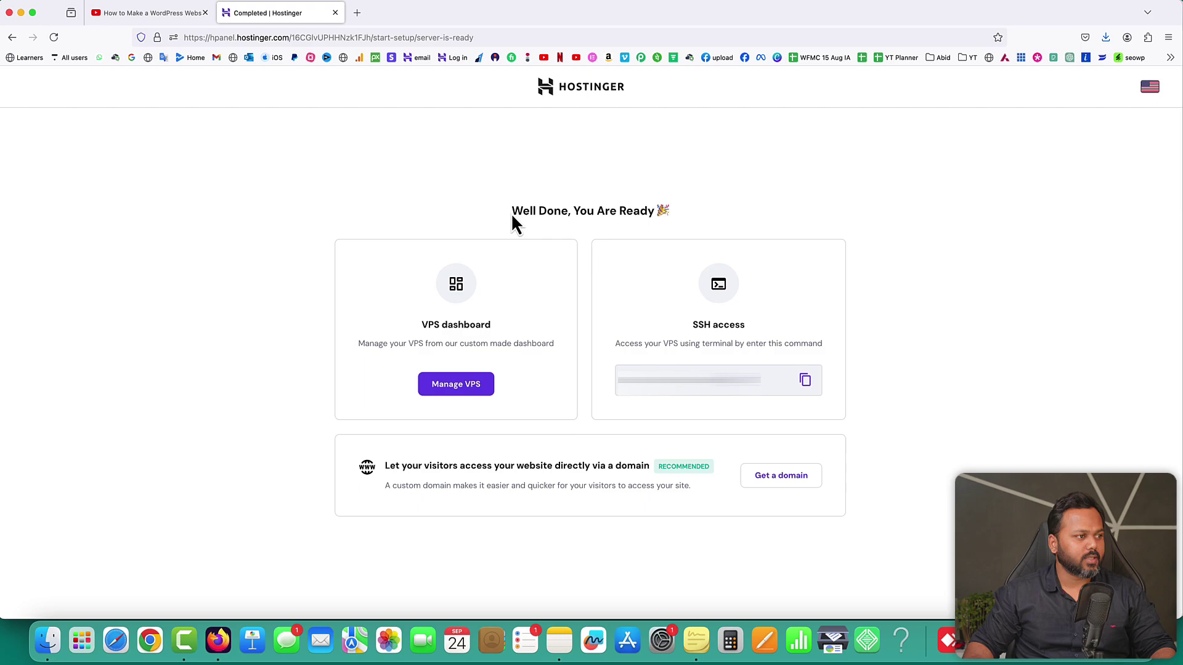
left_click_drag(511, 210, 657, 211)
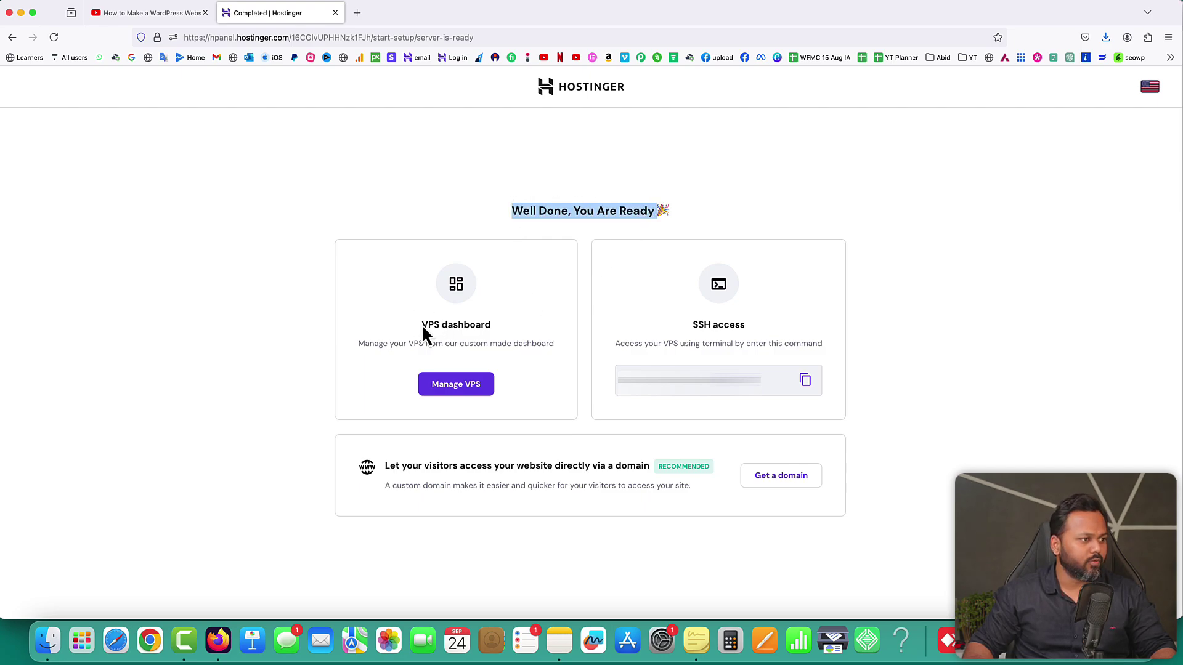
left_click_drag(422, 325, 459, 325)
left_click(461, 407)
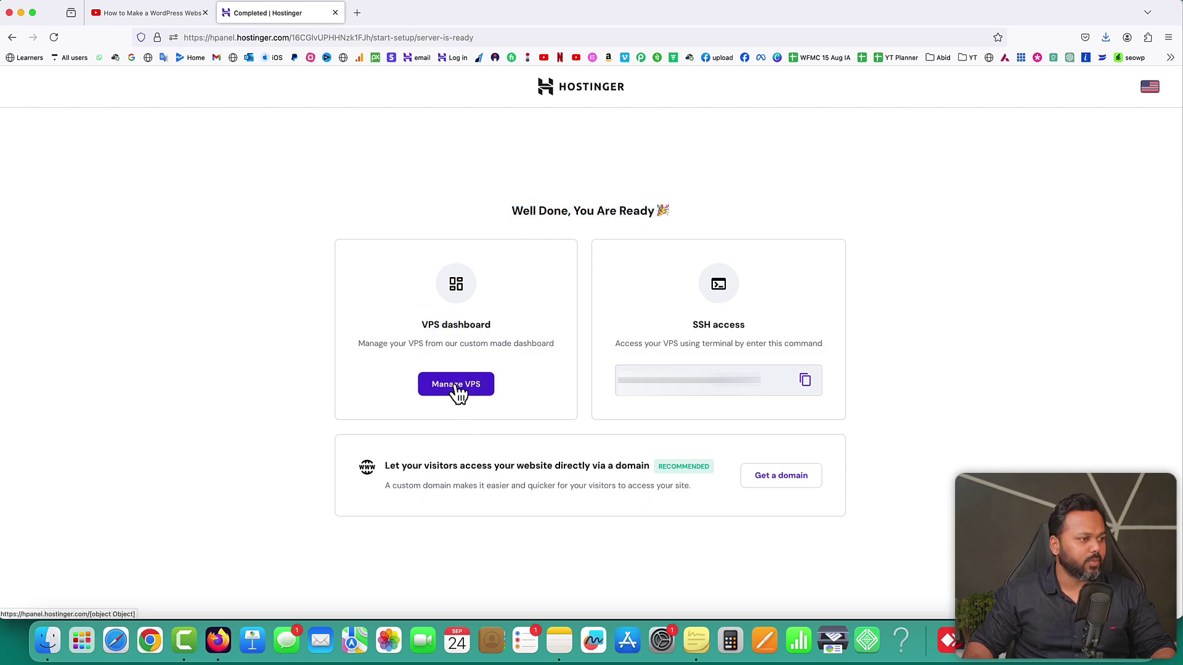
left_click(455, 384)
- Review the VPS information on the overview page, including the VPS uptime
left_click(407, 367)
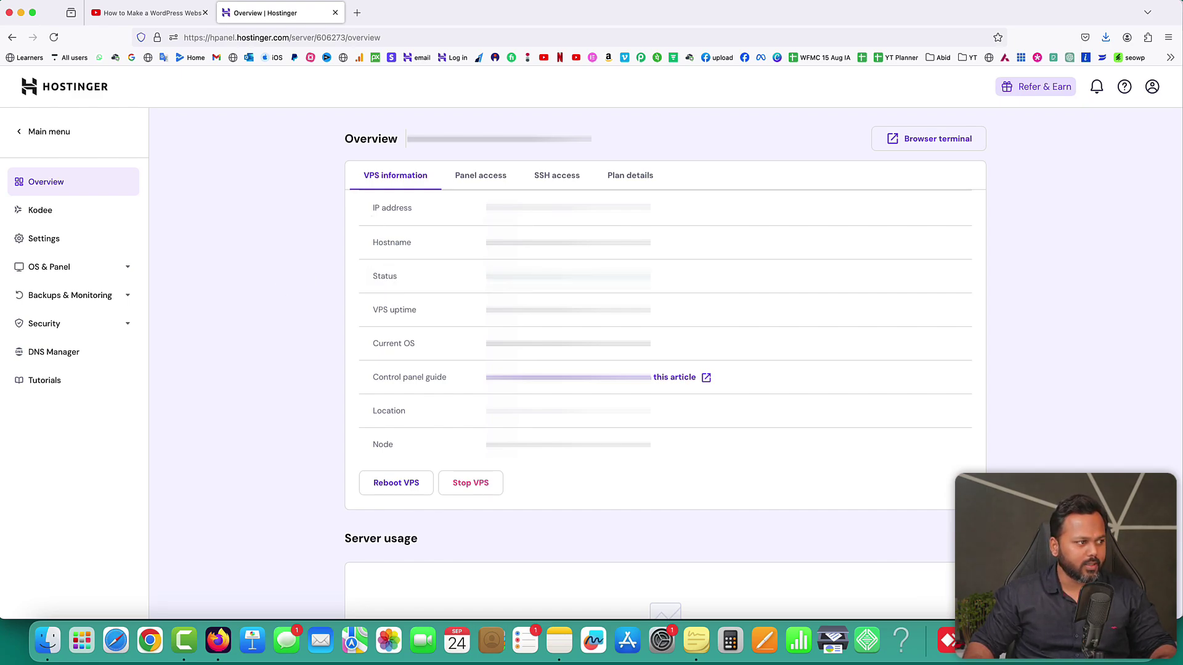
left_click_drag(379, 310, 412, 310)
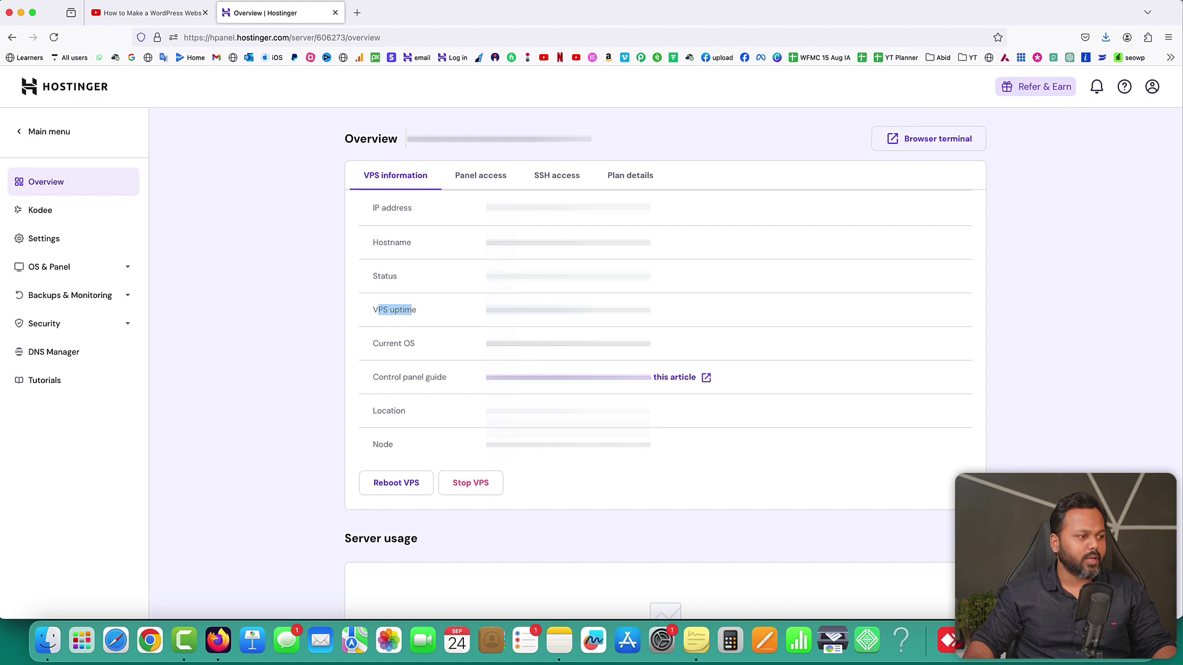
left_click(330, 389)
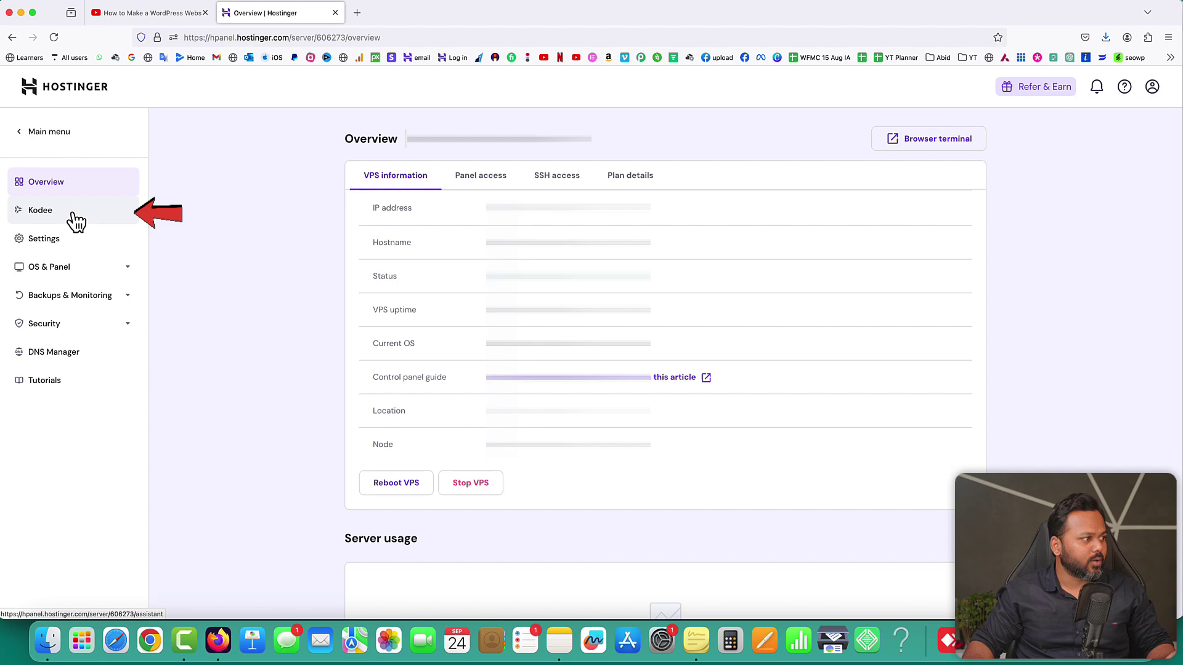
- Ask the Kodee assistant "How do I point my domain name with the VPS?"
left_click(71, 214)
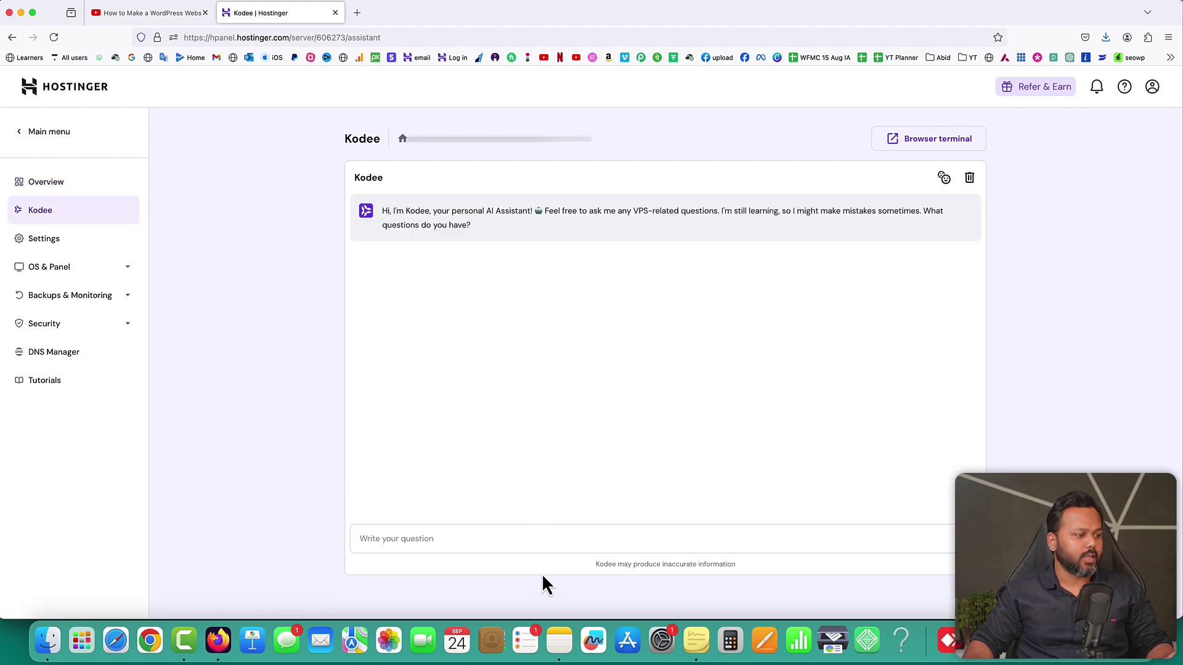
left_click(525, 538)
type("How do I")
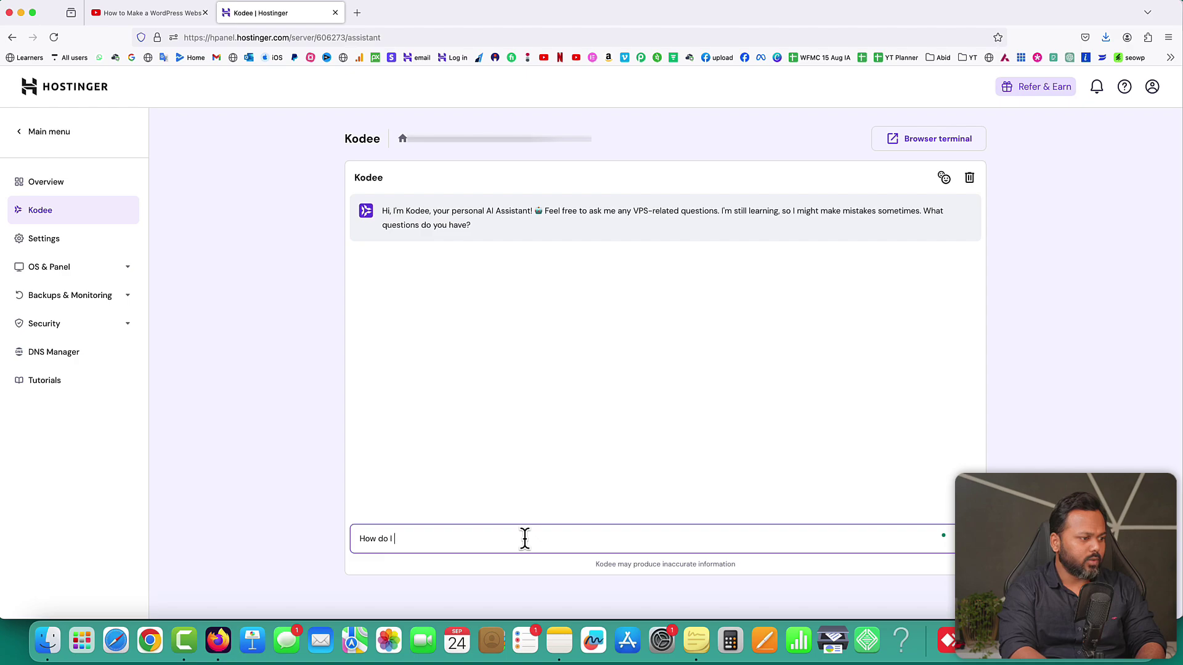
type(" point my ")
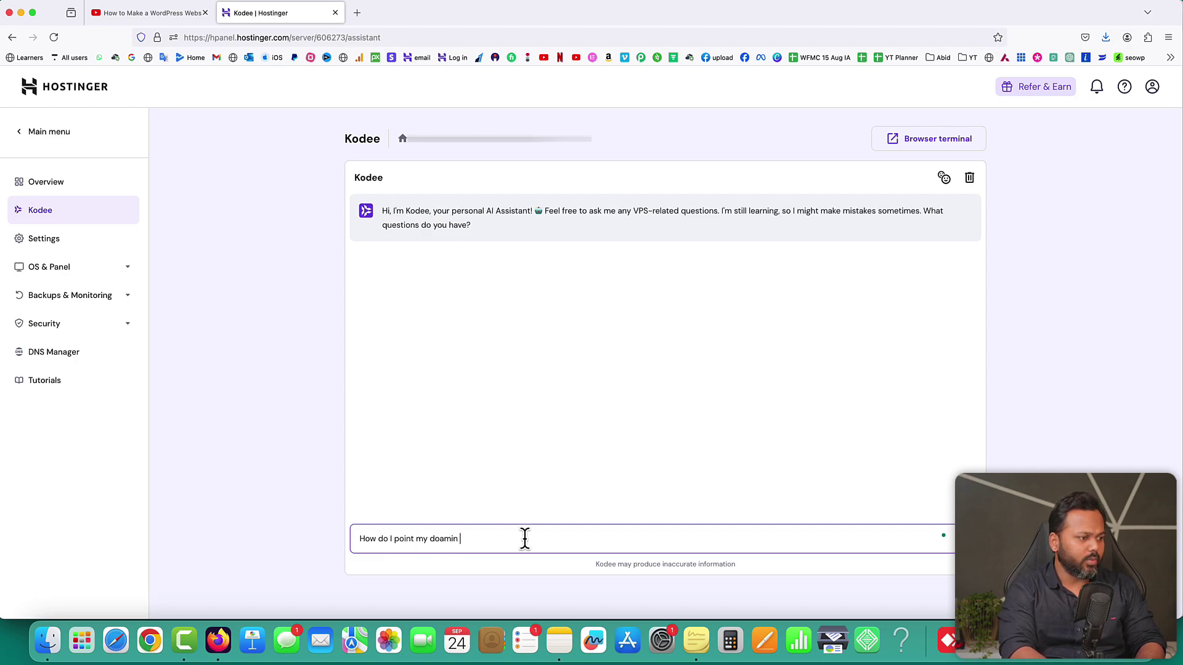
type("domain name with the VPS?")
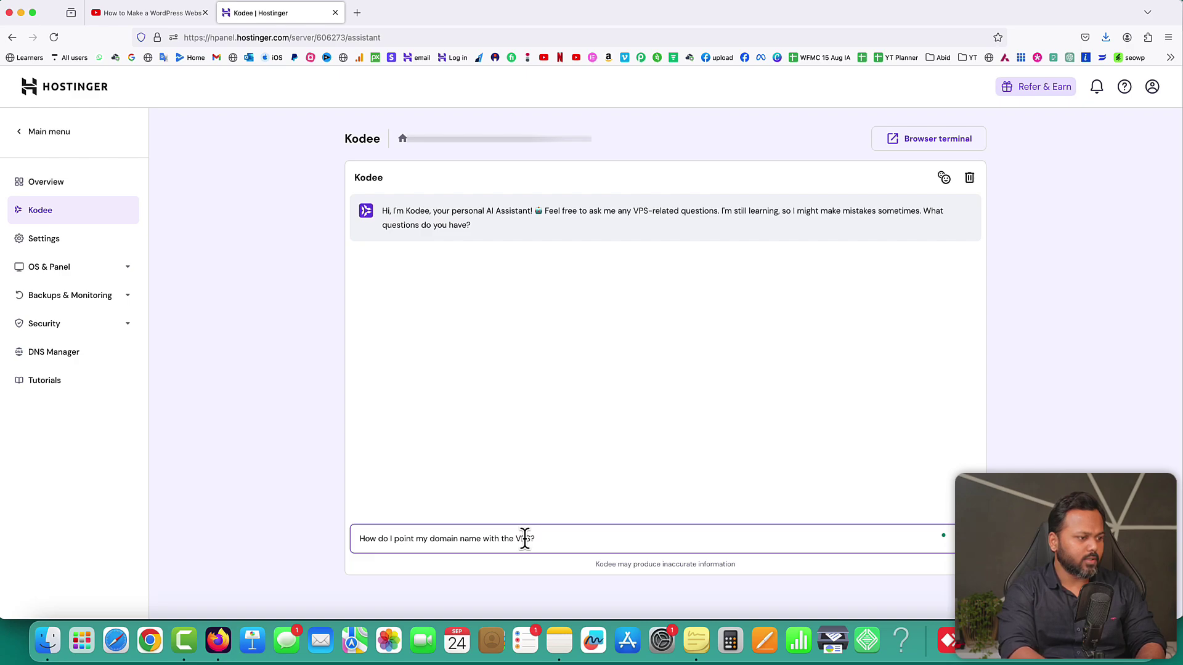
key("Return")
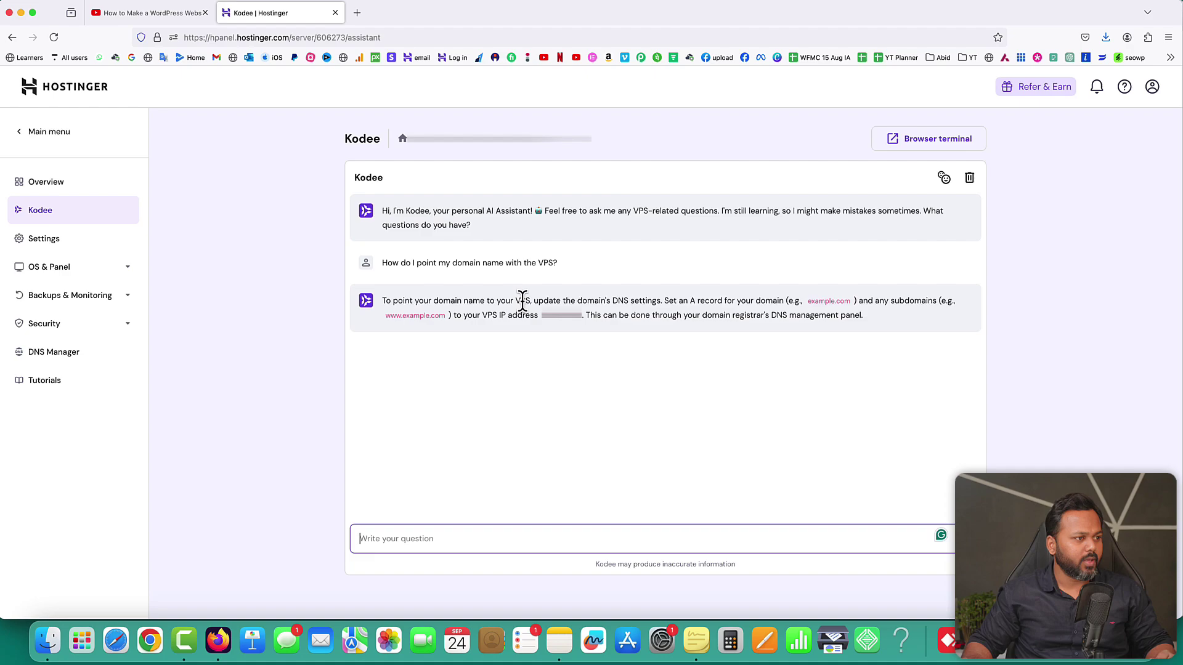
- Read Kodee's instructions about the A record and the VPS IP address for the domain
left_click_drag(563, 301, 766, 301)
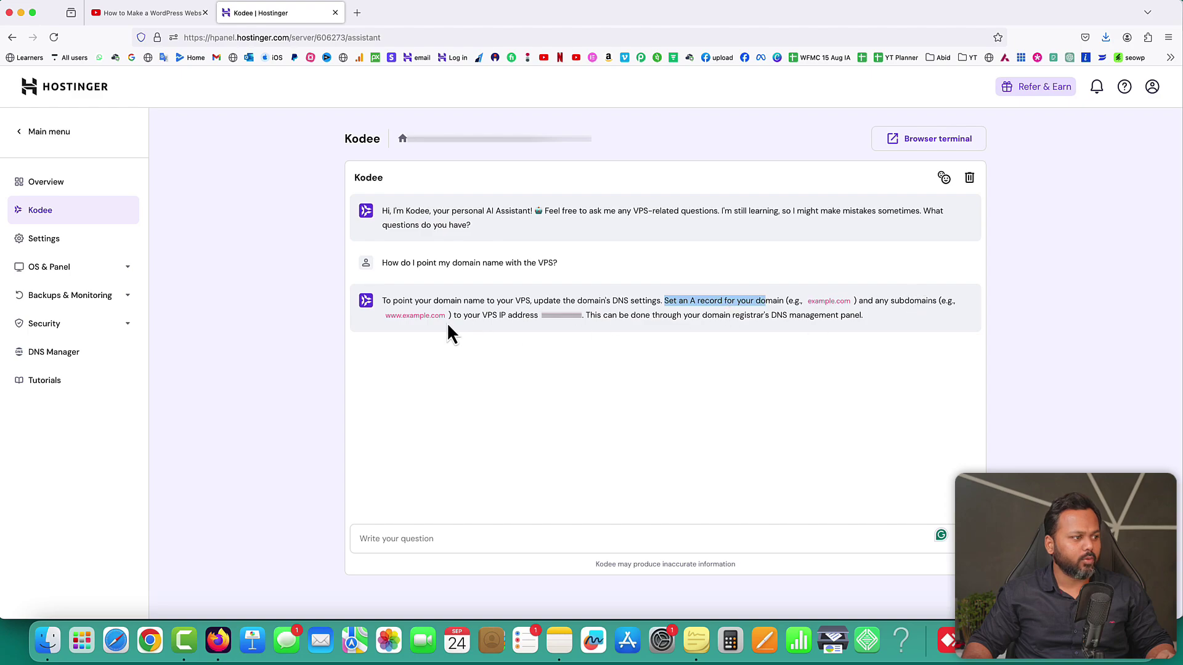
left_click_drag(455, 316, 545, 324)
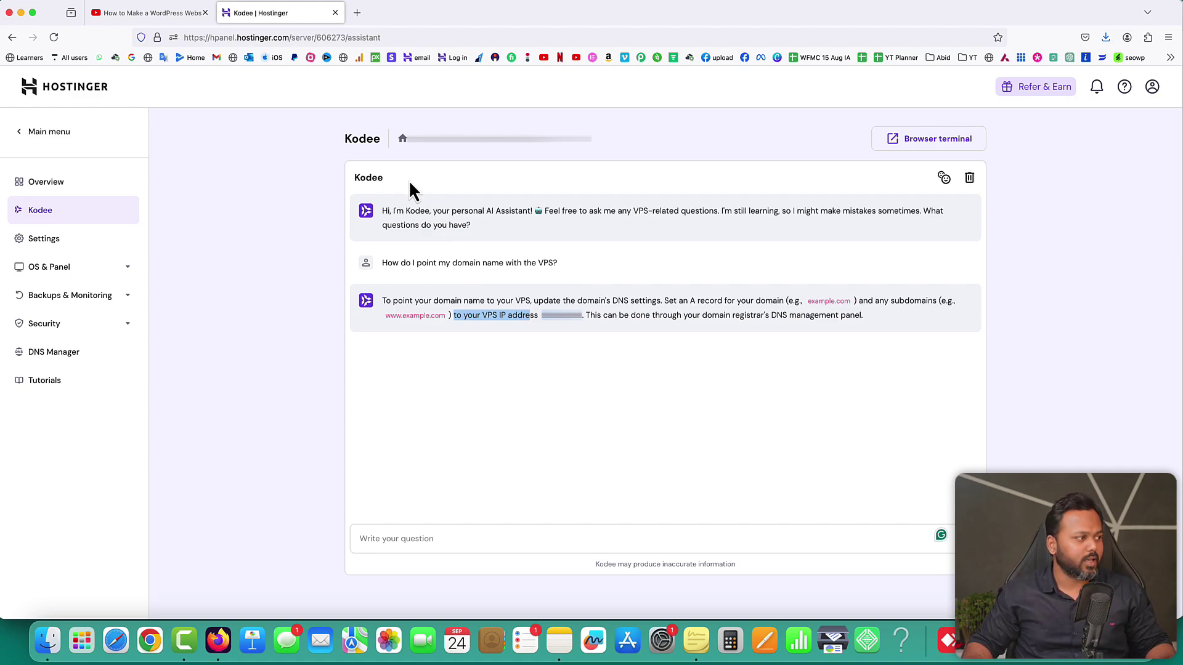
left_click(162, 246)
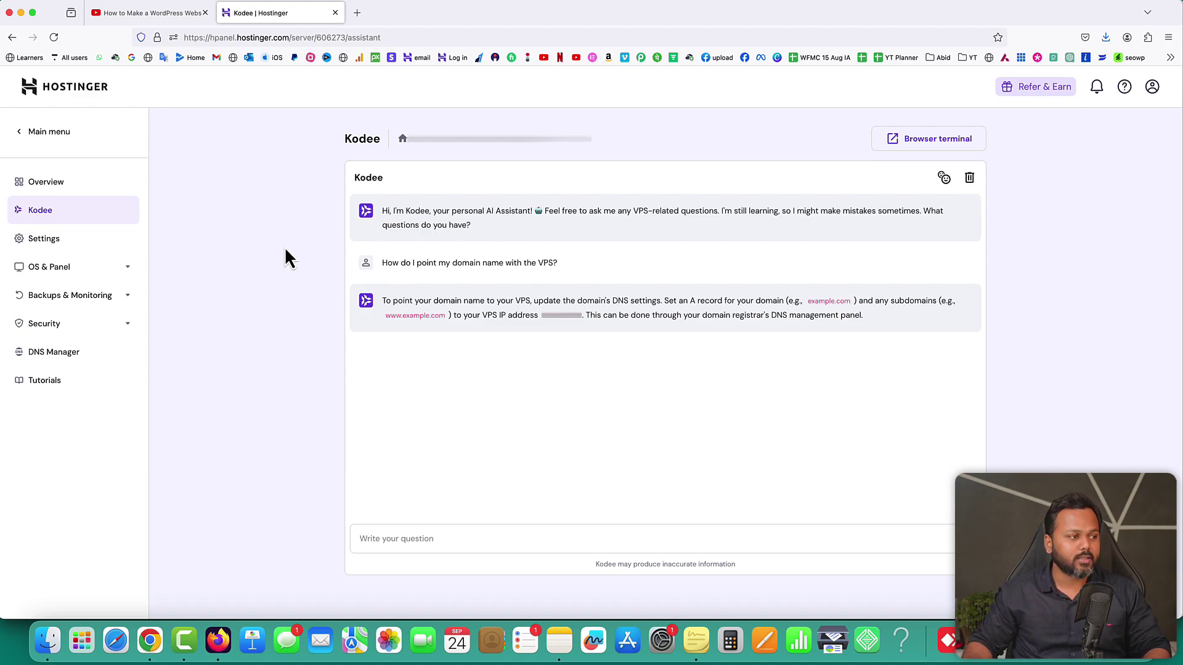
- Return to the VPS overview and copy the server's IP address
left_click_drag(483, 316, 536, 316)
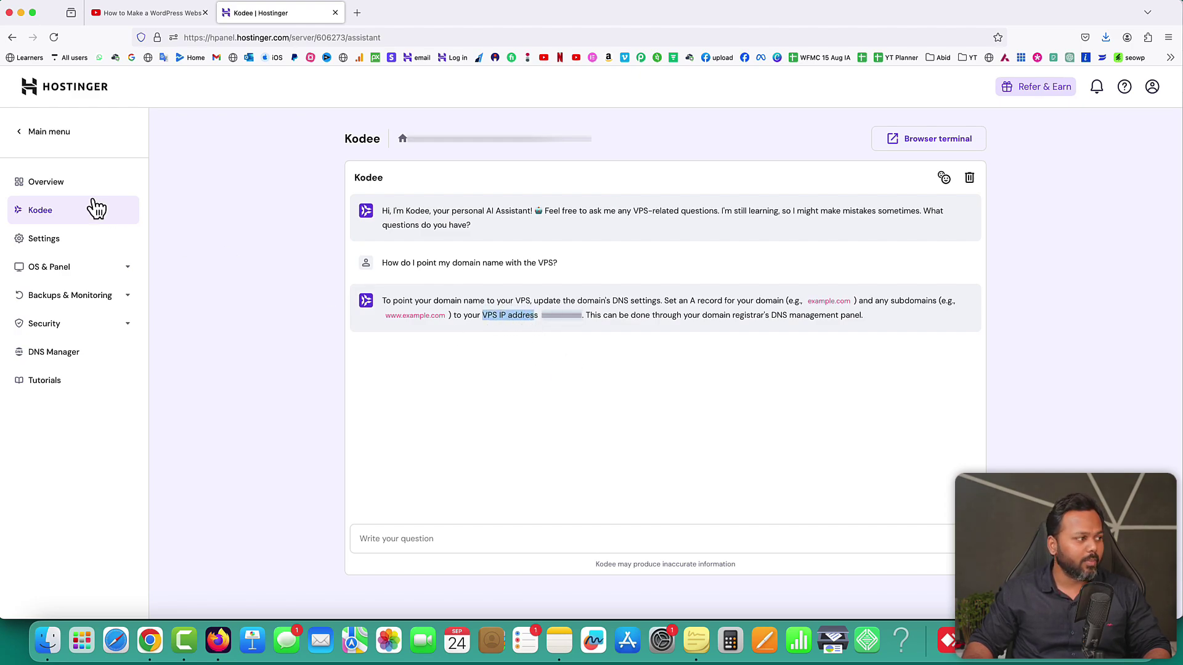
left_click(66, 193)
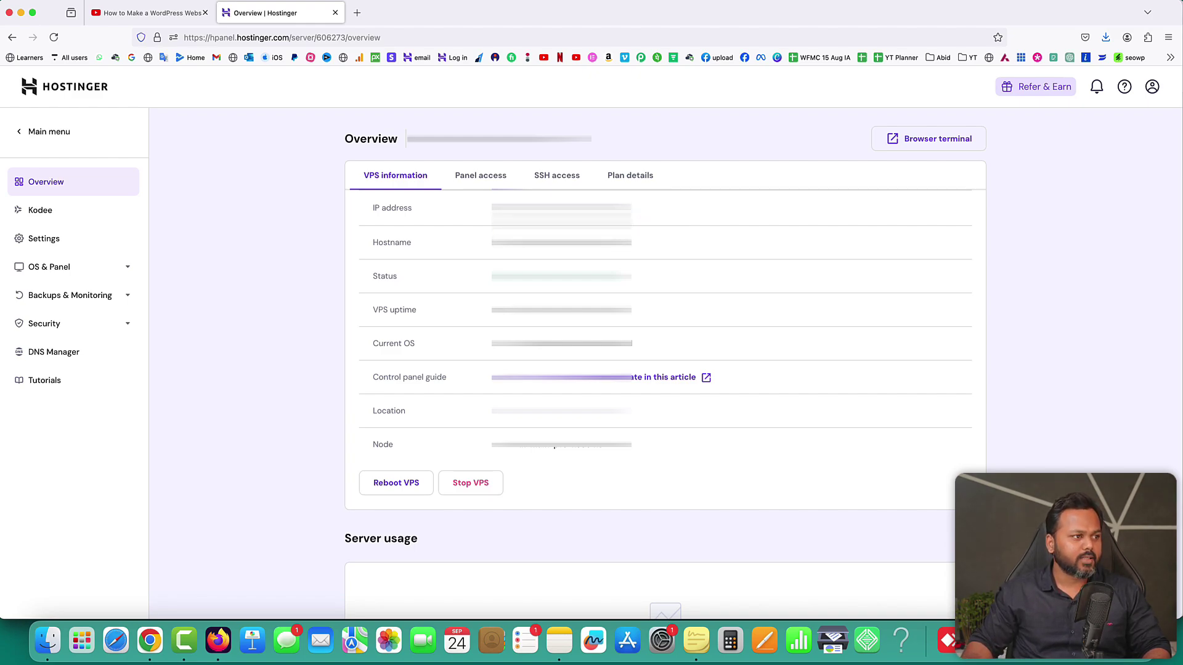
left_click(588, 209)
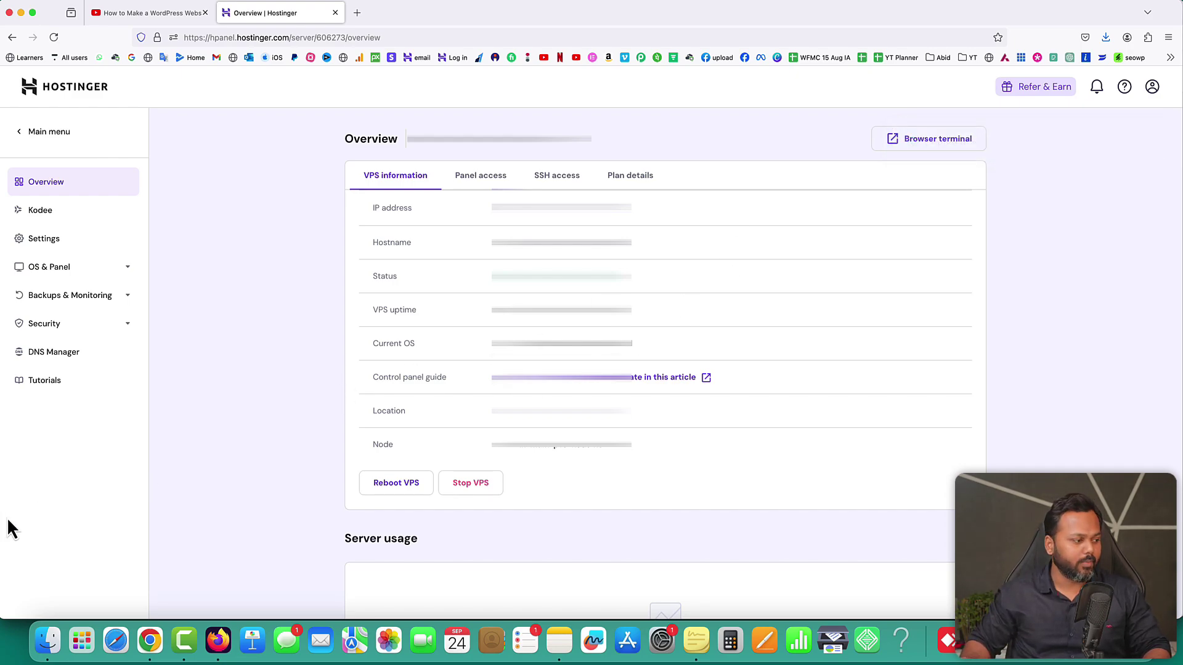
- Switch to Chrome and open the DNS / Nameservers settings of websiteseekho.com from the domain portfolio
left_click(150, 643)
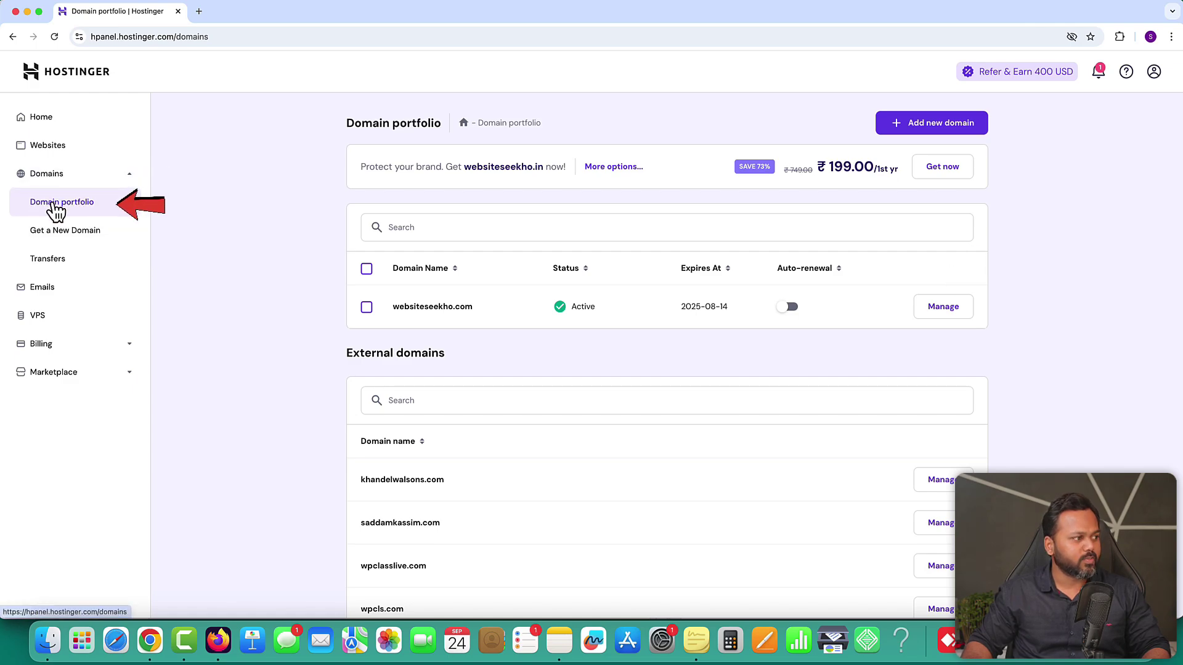
left_click(954, 311)
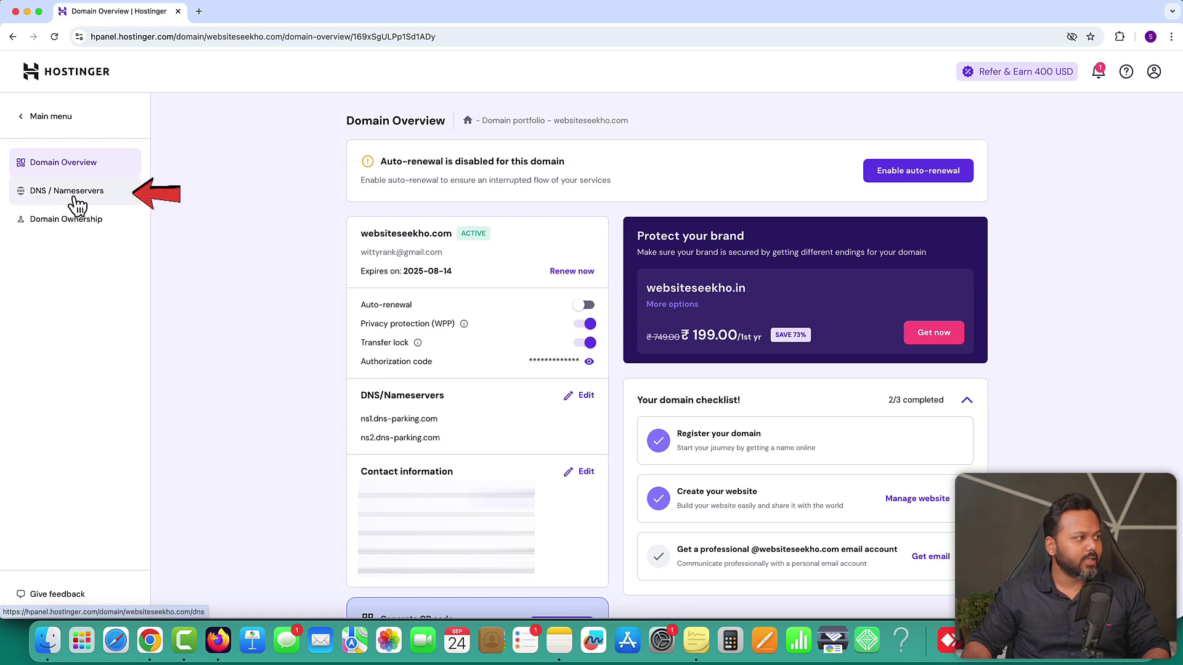
left_click(43, 198)
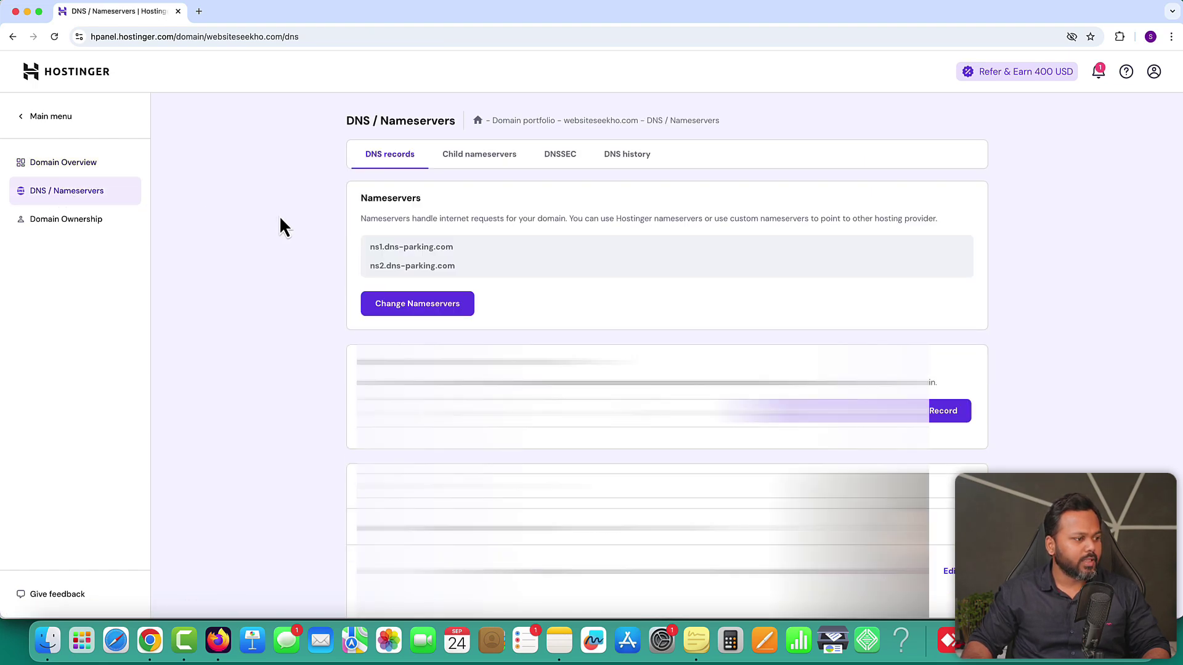
- Delete the existing www CNAME record from the domain's DNS records
scroll(279, 223, "down", 6)
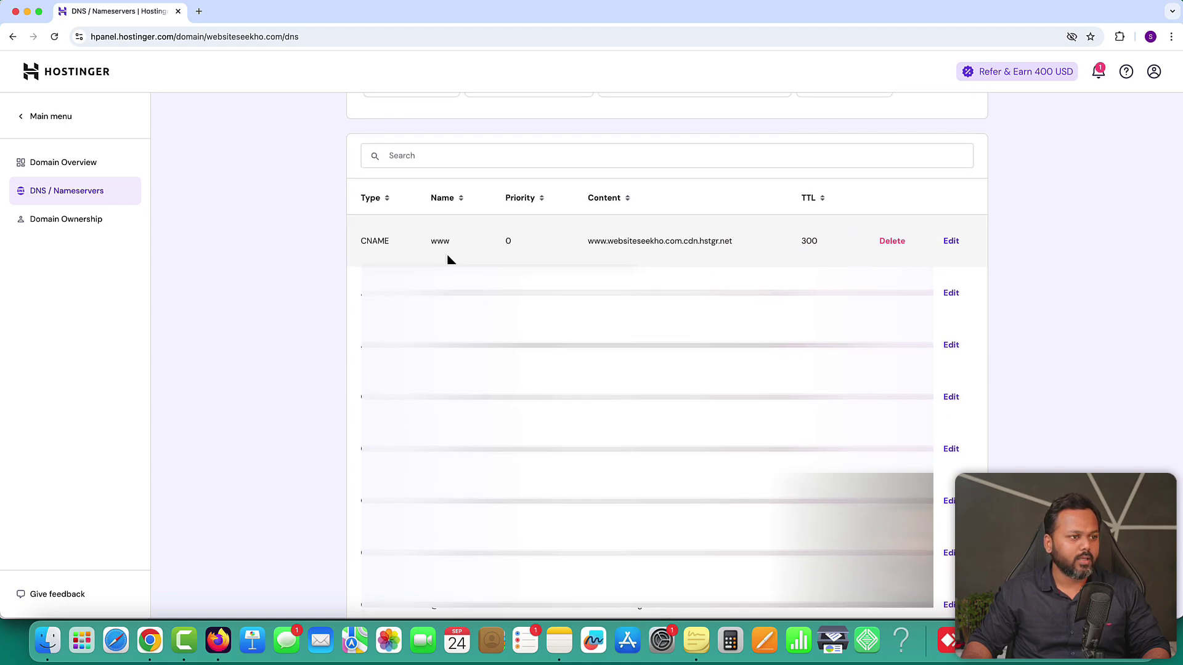
left_click(893, 244)
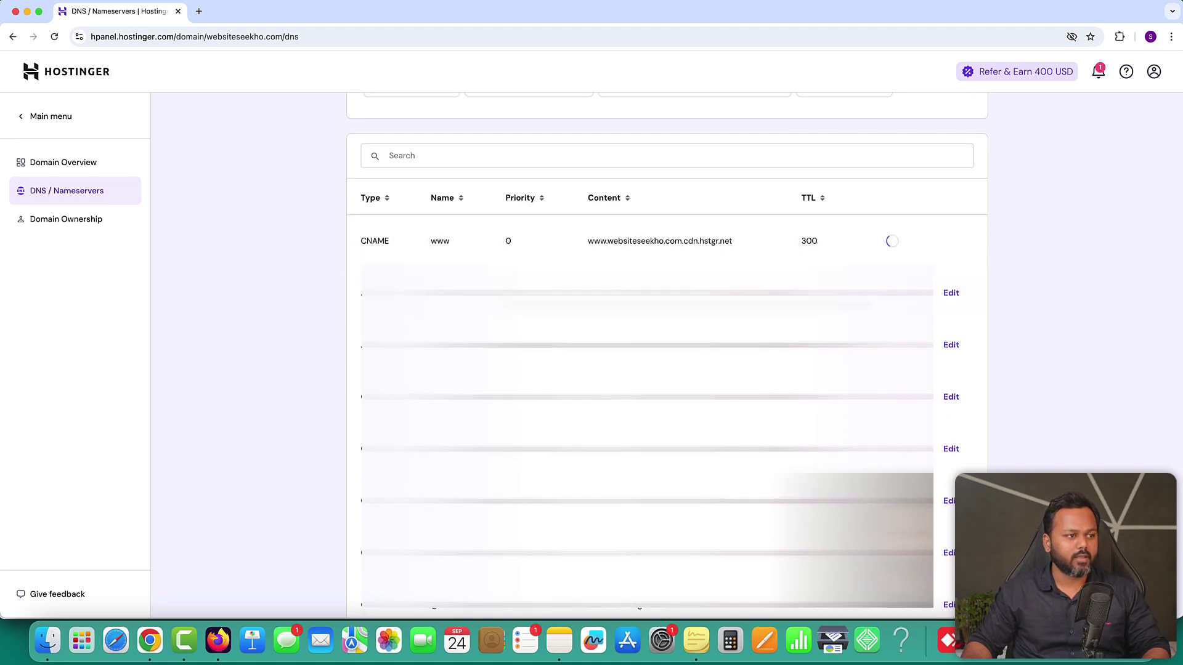
- Add an A record named @ pointing to the VPS IP address with TTL 14400, and confirm the additional record
scroll(665, 355, "down", 5)
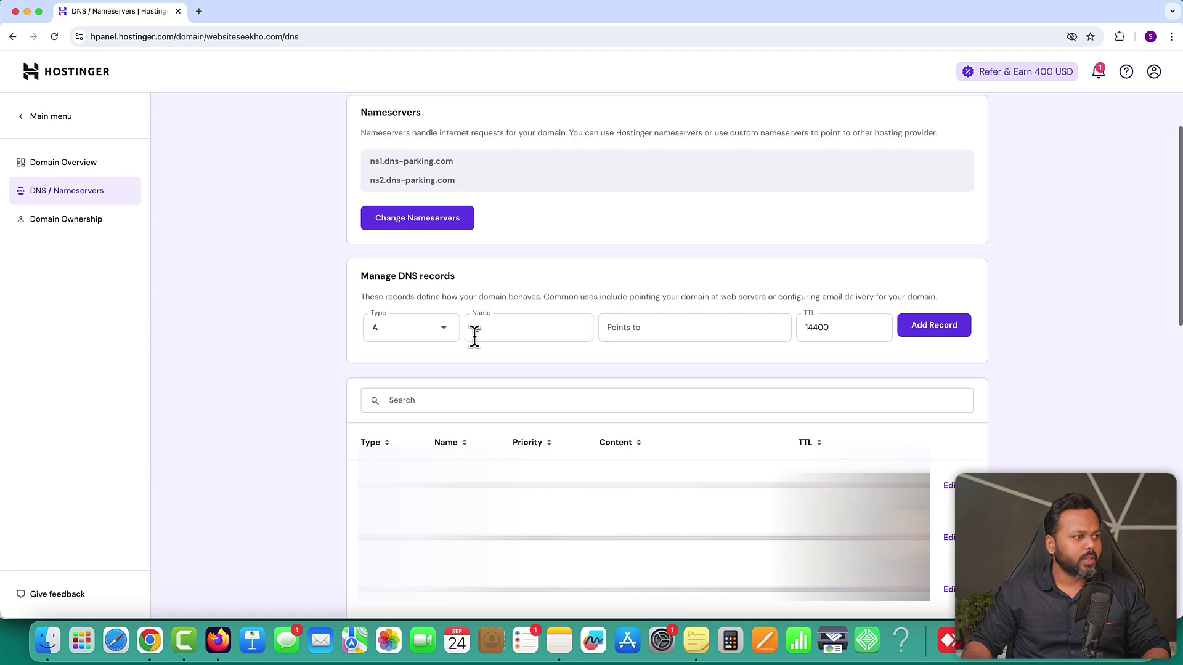
left_click(408, 333)
left_click(396, 363)
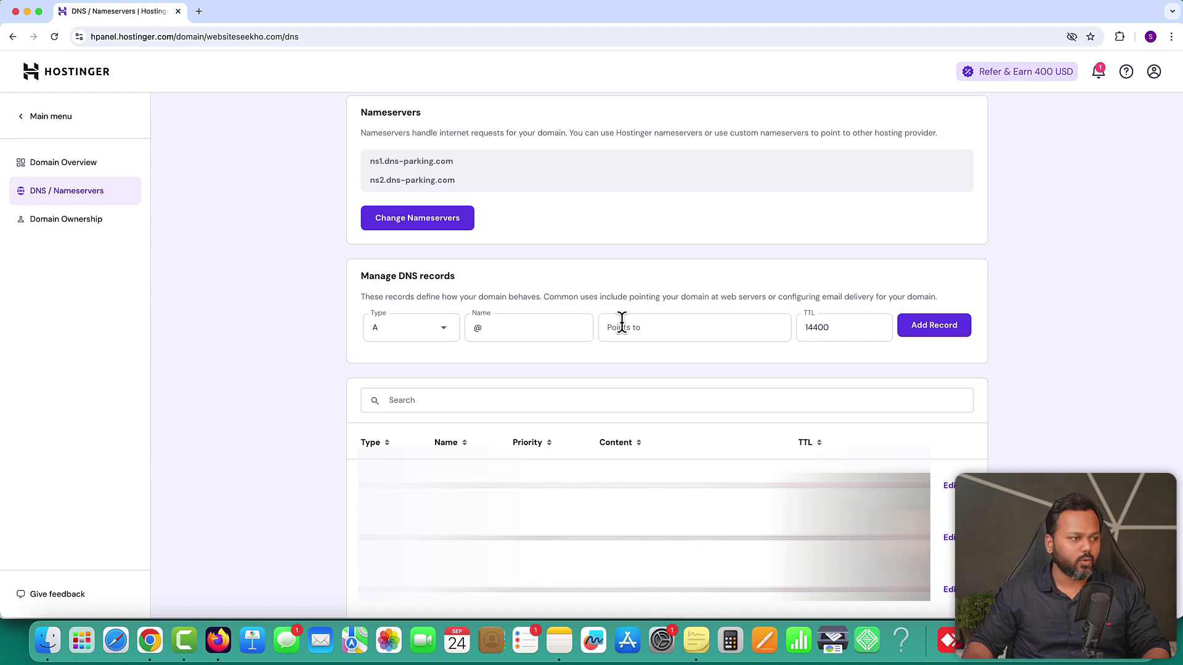
left_click(661, 326)
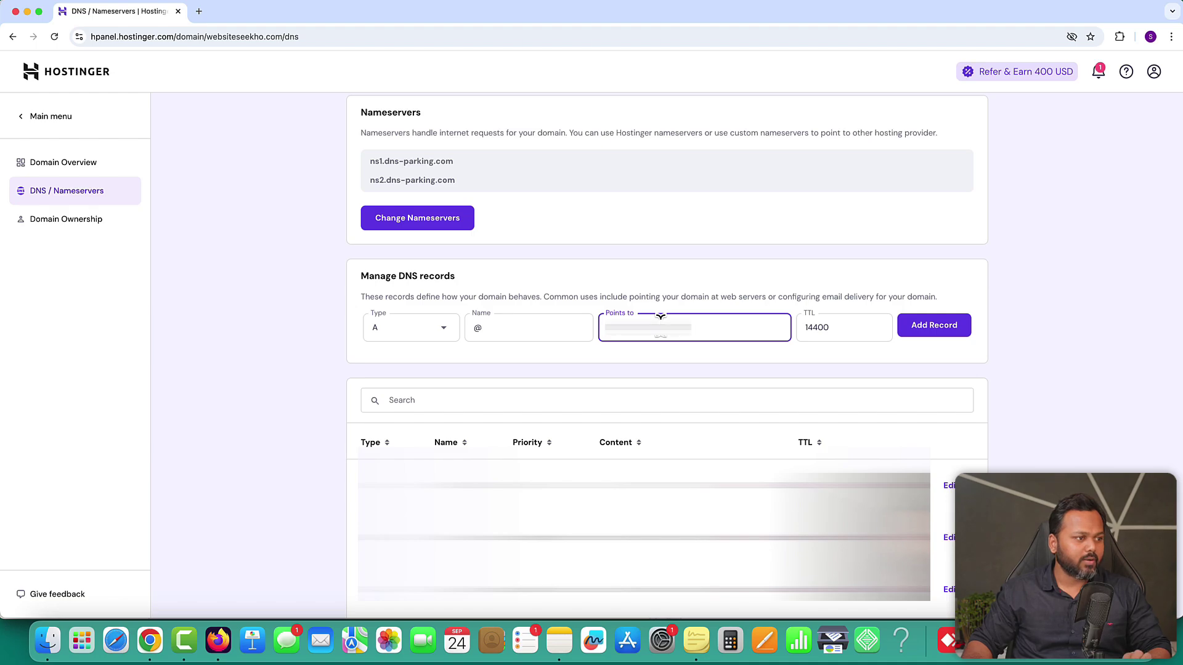
left_click(779, 354)
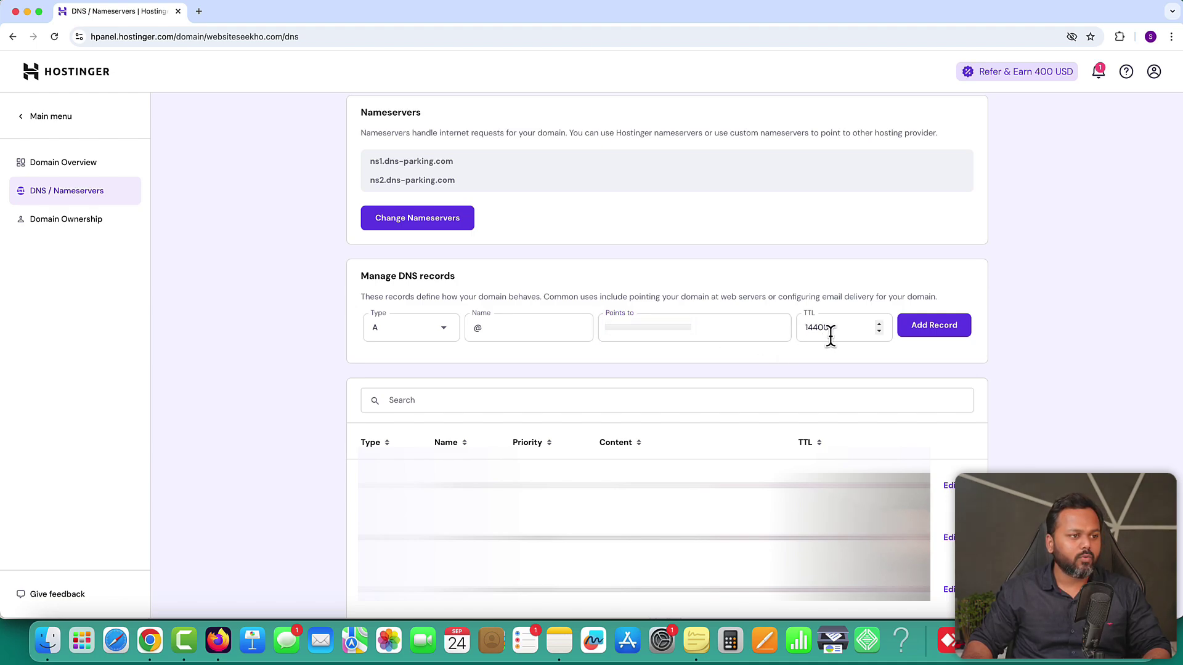
left_click(943, 334)
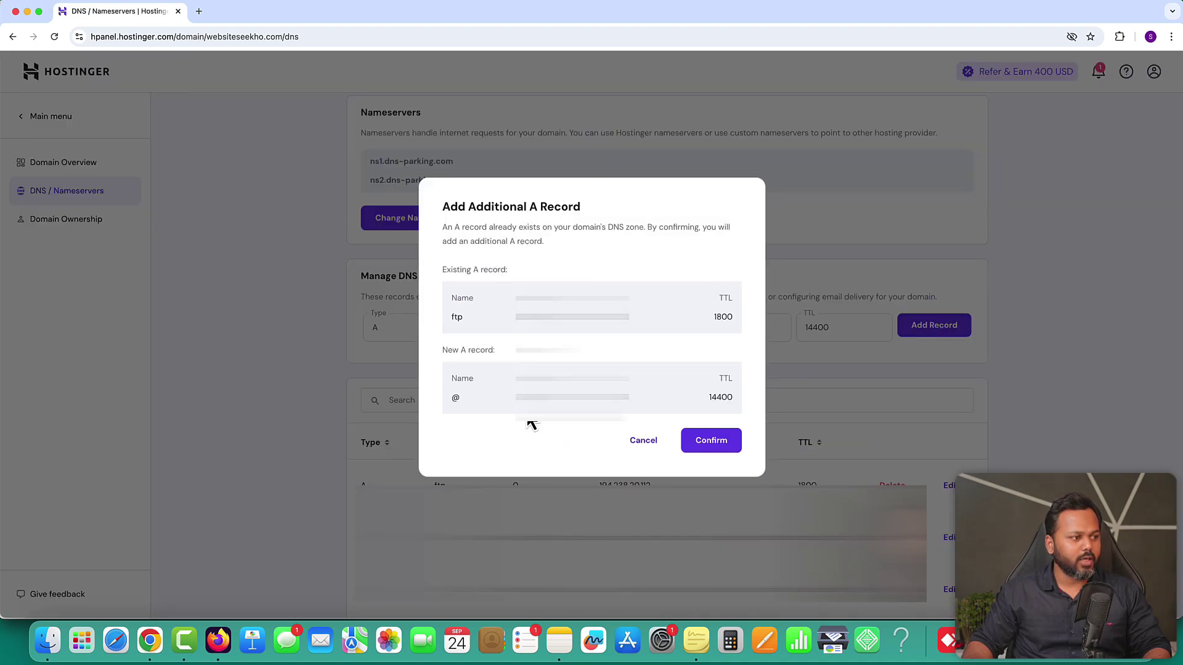
left_click(721, 447)
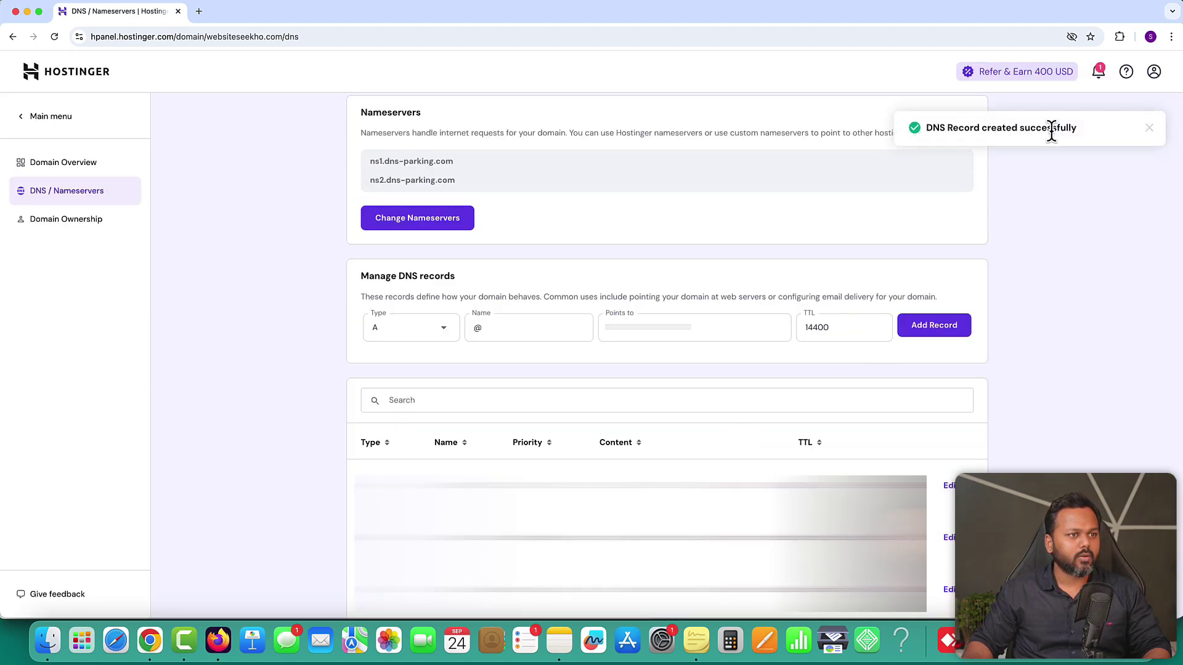
left_click(1150, 129)
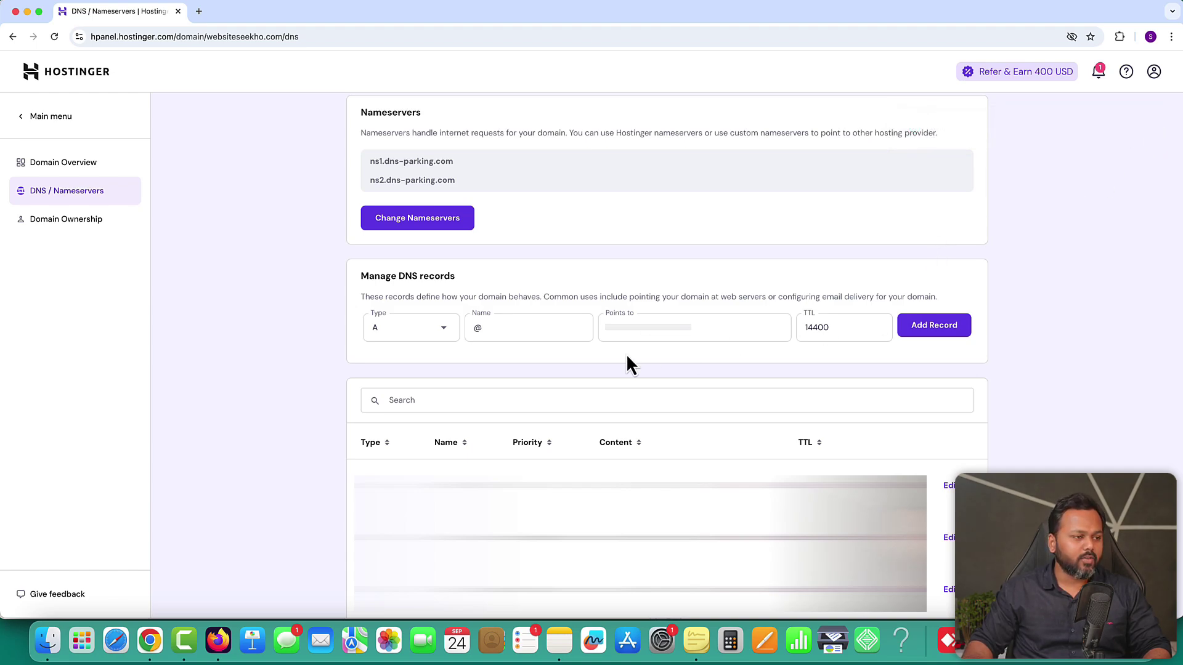
- Add another A record named www for the same VPS IP address with TTL 14400
double_click(475, 326)
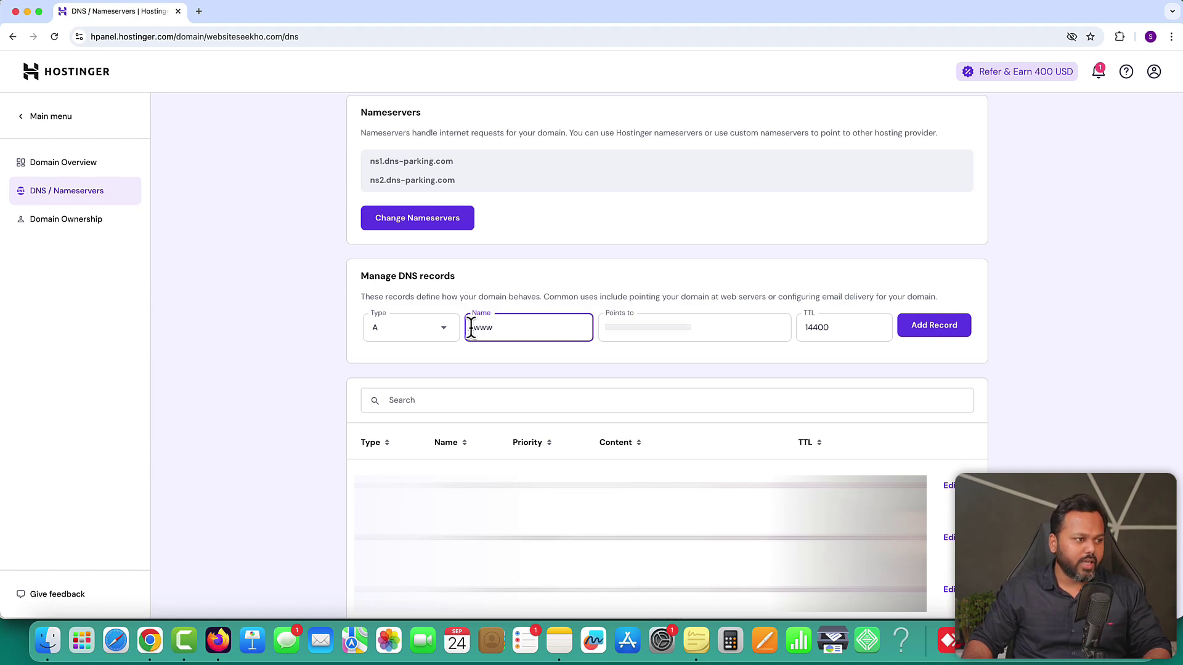
left_click(663, 363)
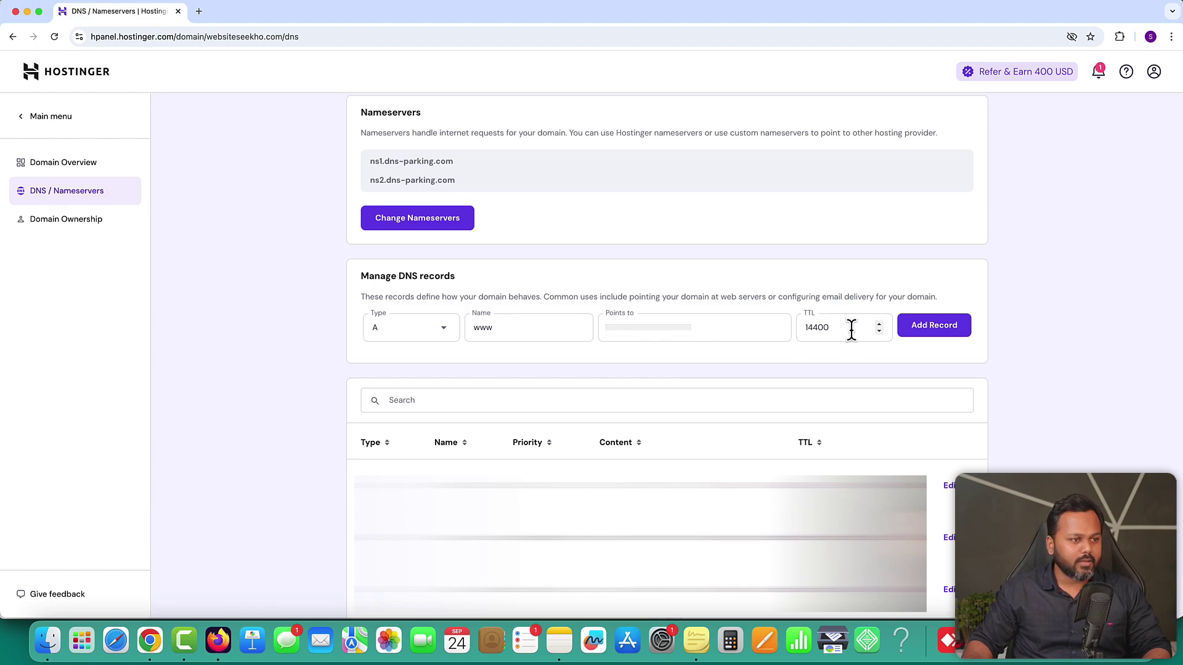
left_click(934, 326)
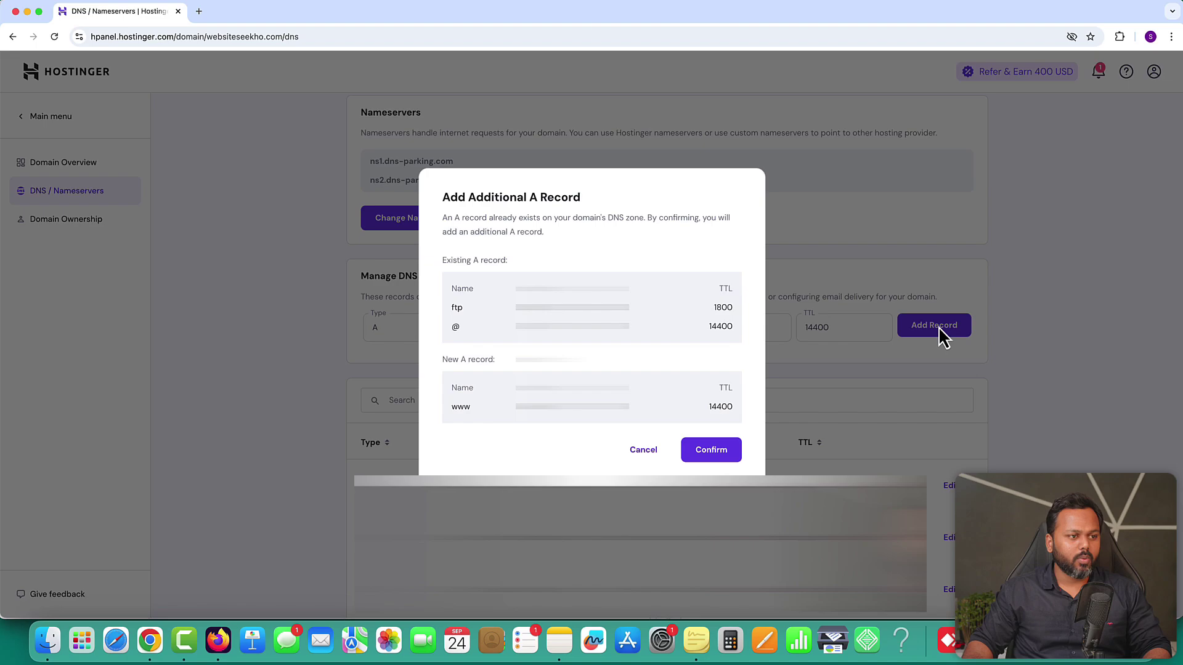
left_click(712, 451)
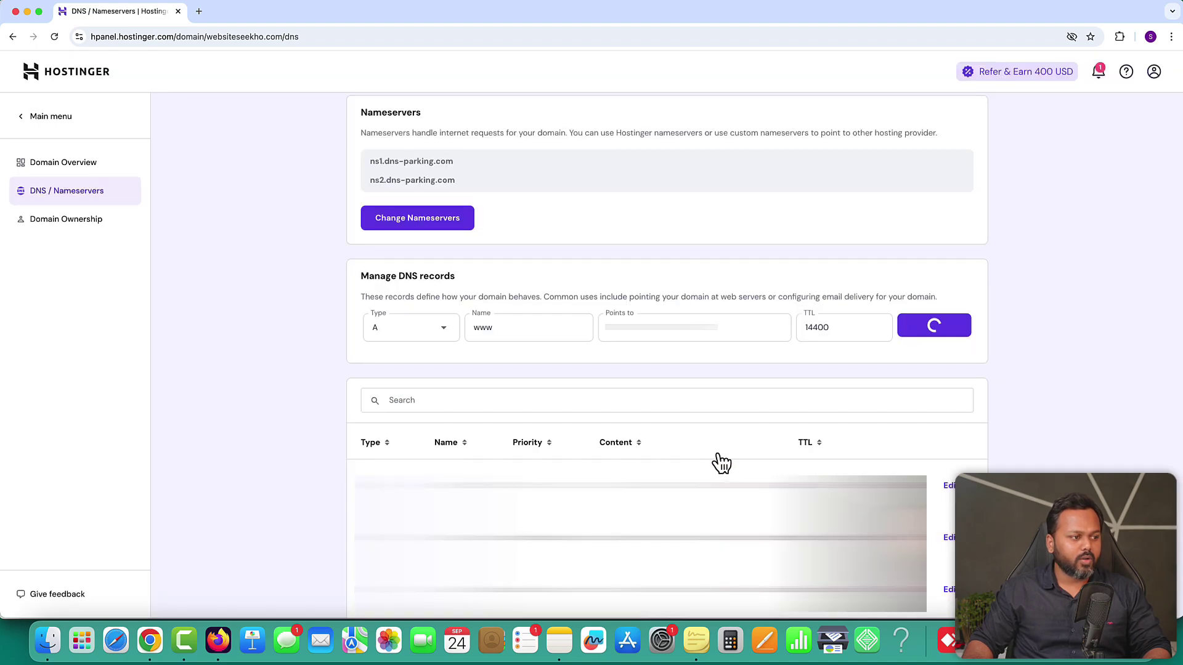
left_click_drag(929, 126, 1014, 144)
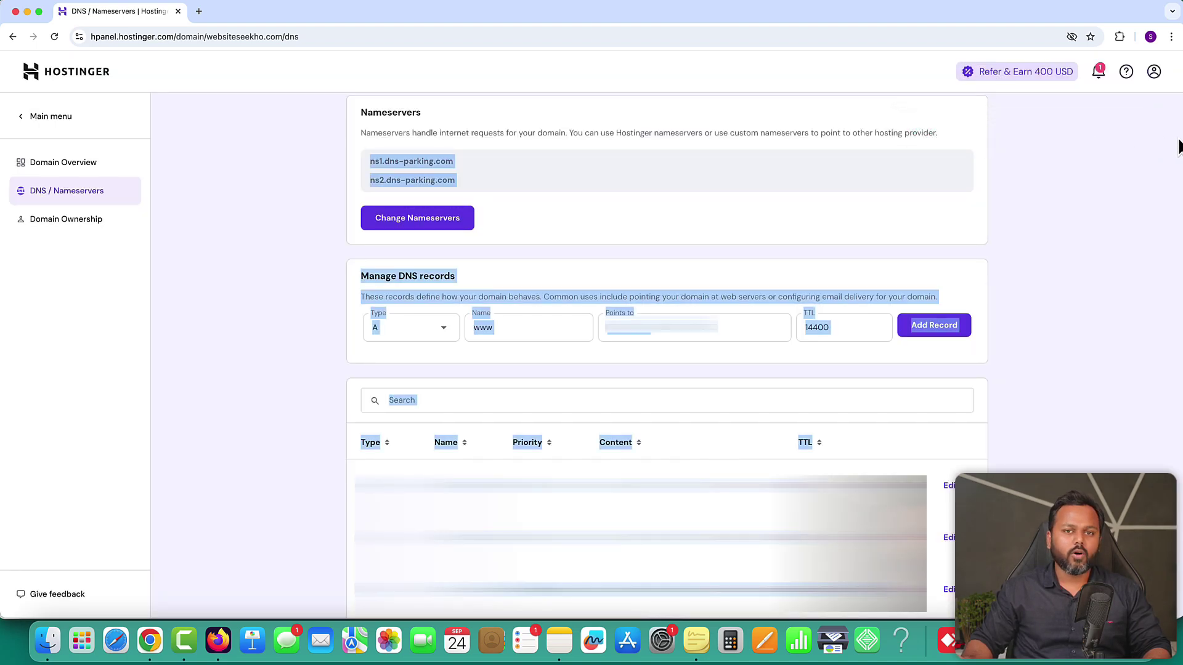
left_click(1100, 197)
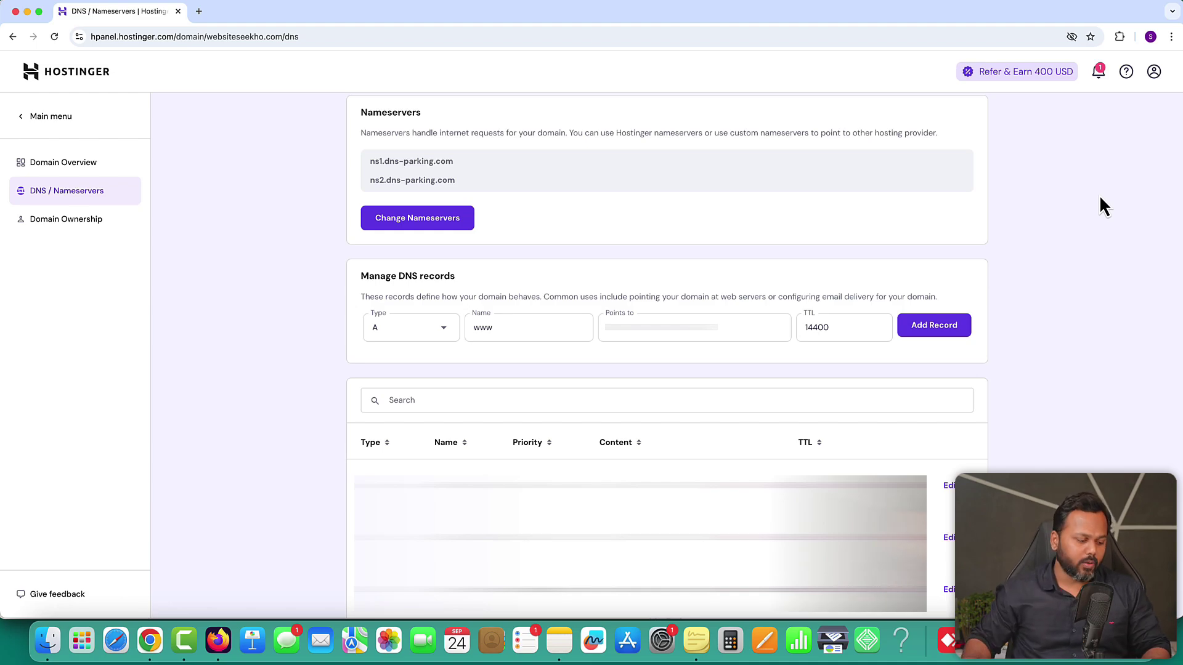
- Check the A record propagation of websiteseekho.com on whatsmydns.net in a new browser tab
left_click(198, 11)
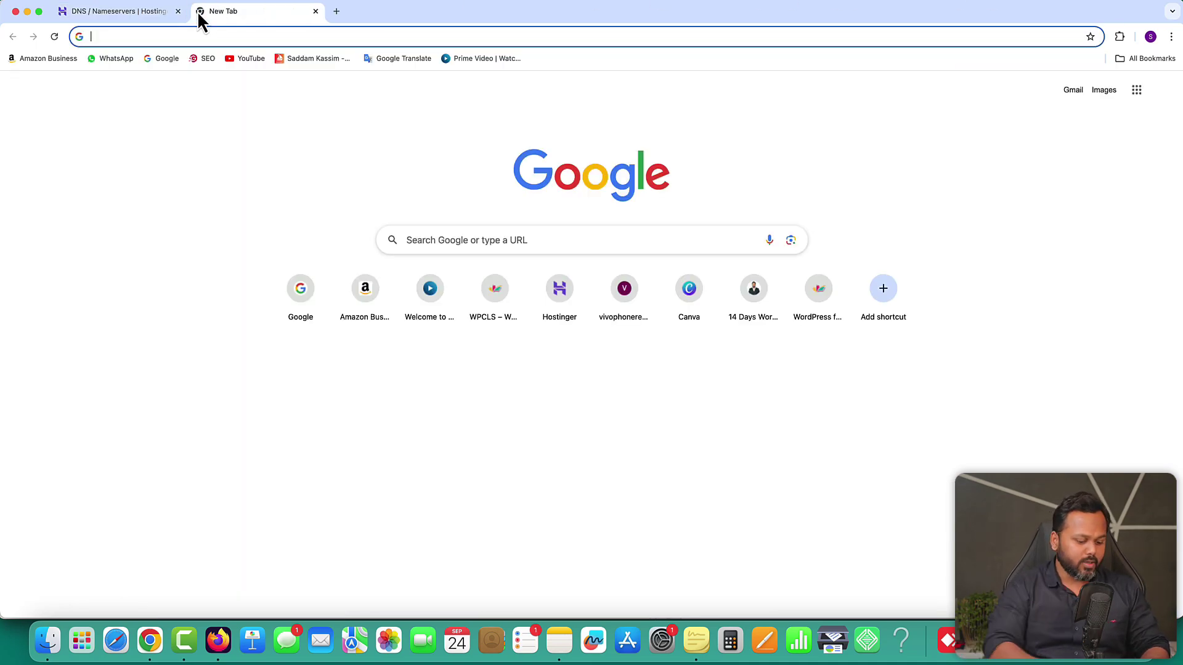
type("whatsmydns.net")
key("Return")
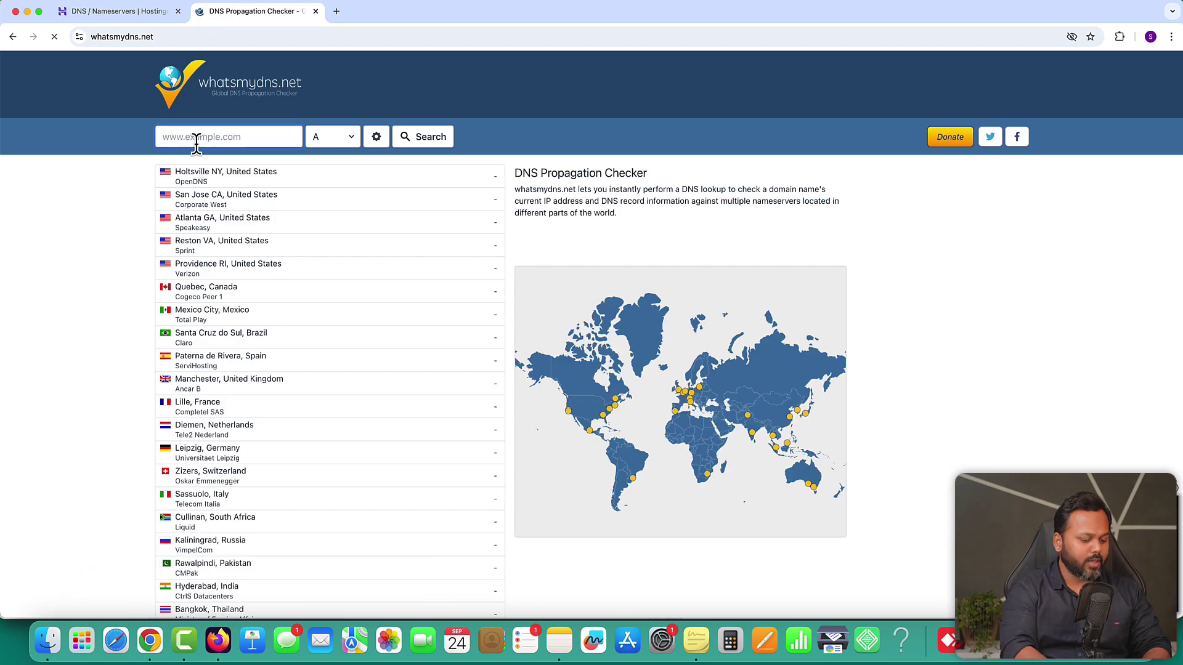
type("websiteseekho.com")
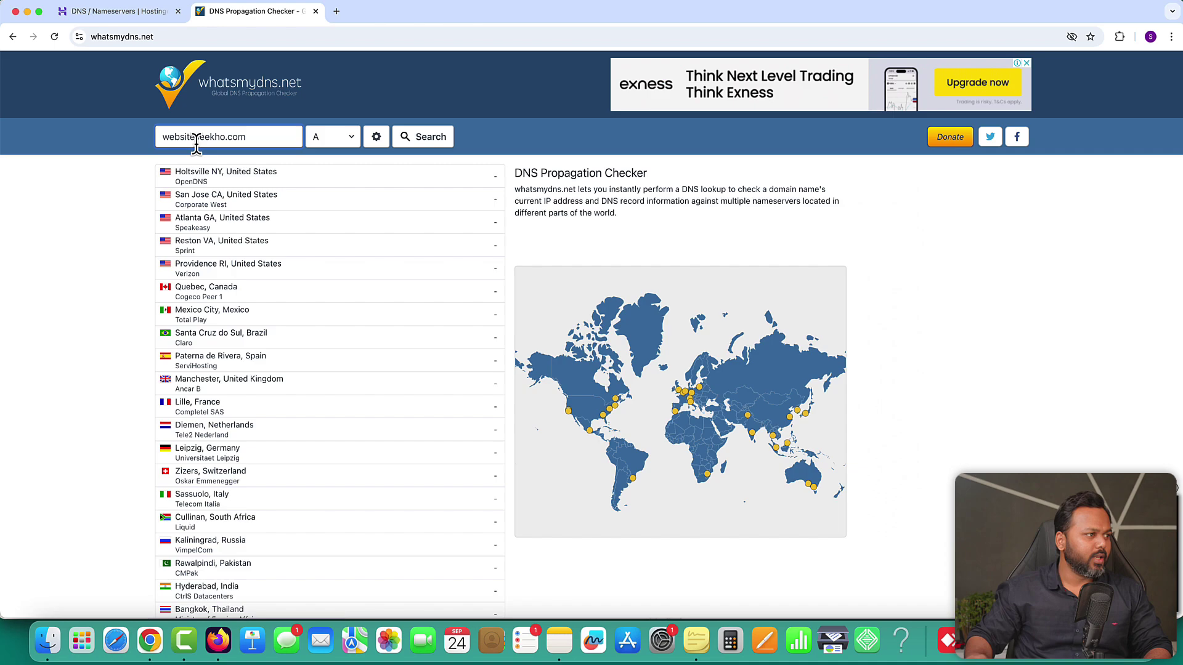
left_click(428, 142)
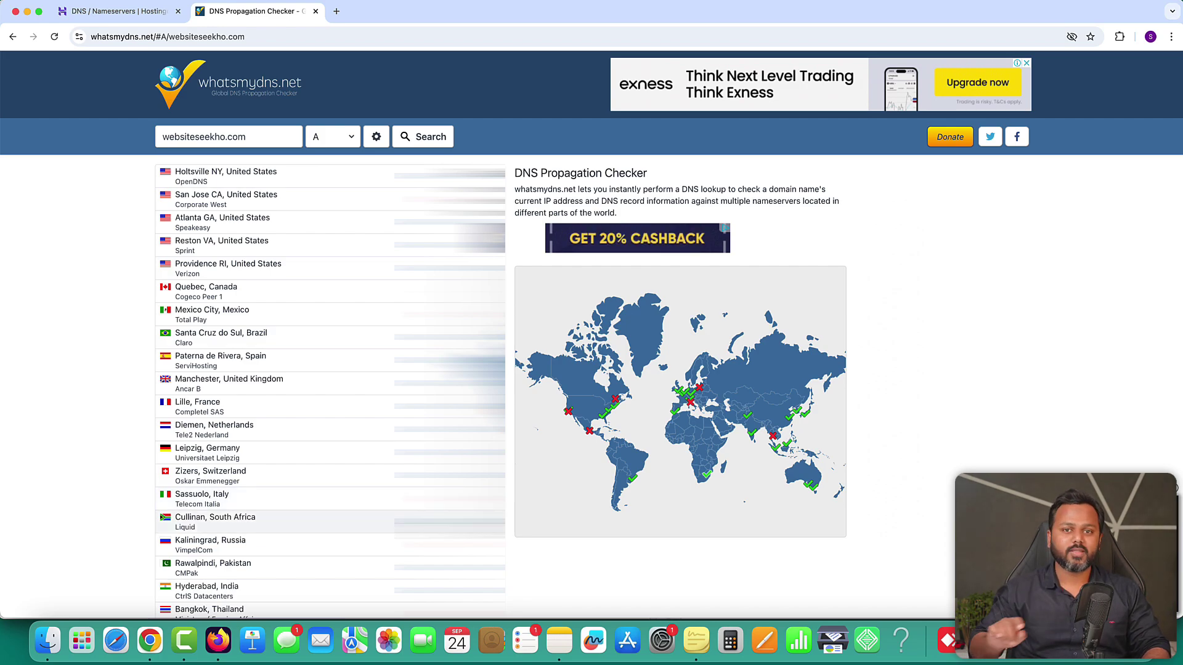
scroll(333, 522, "down", 2)
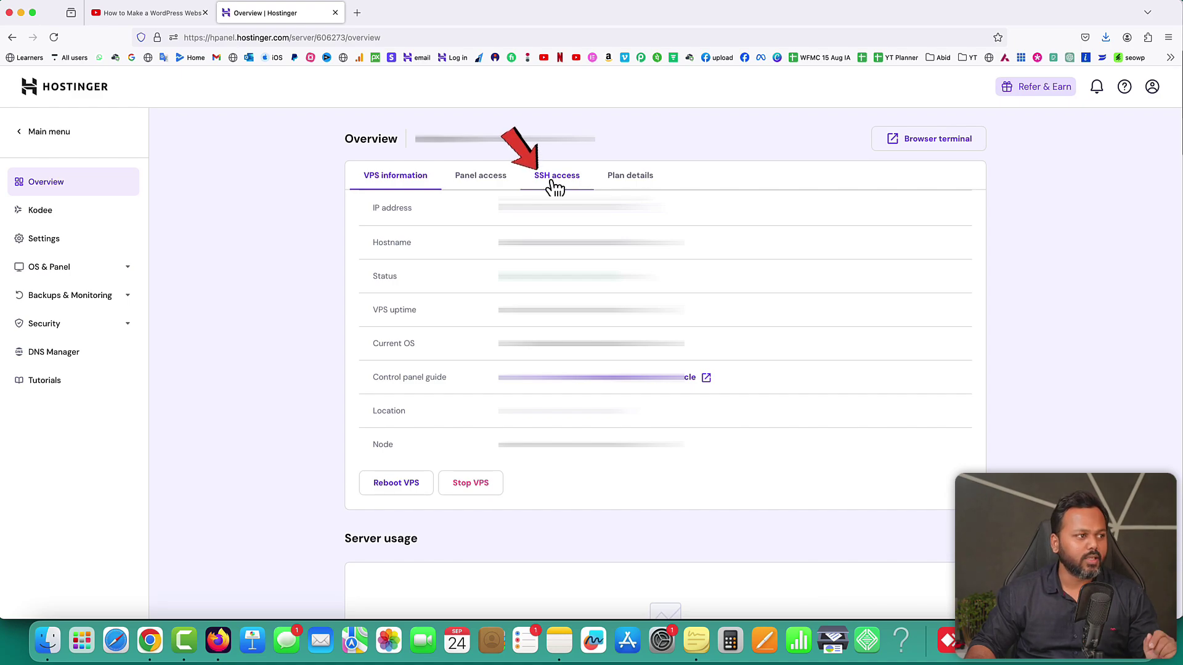
- Switch to the VPS overview in Firefox and open the CloudPanel login URL from the panel access details
left_click(480, 185)
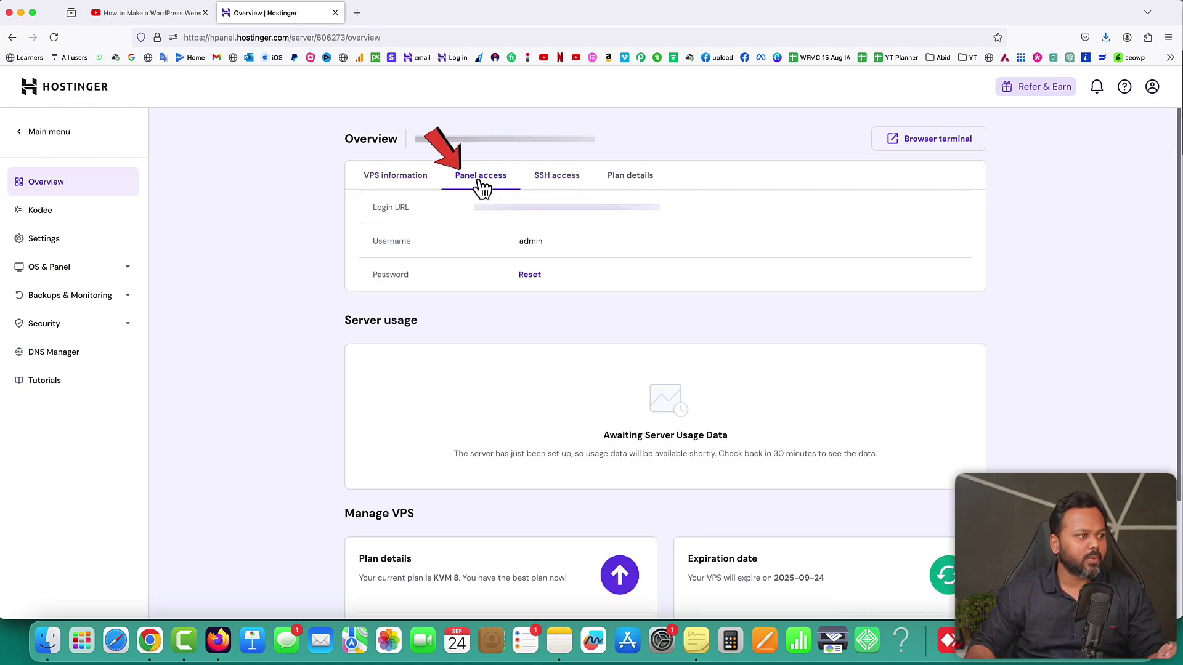
left_click(561, 222)
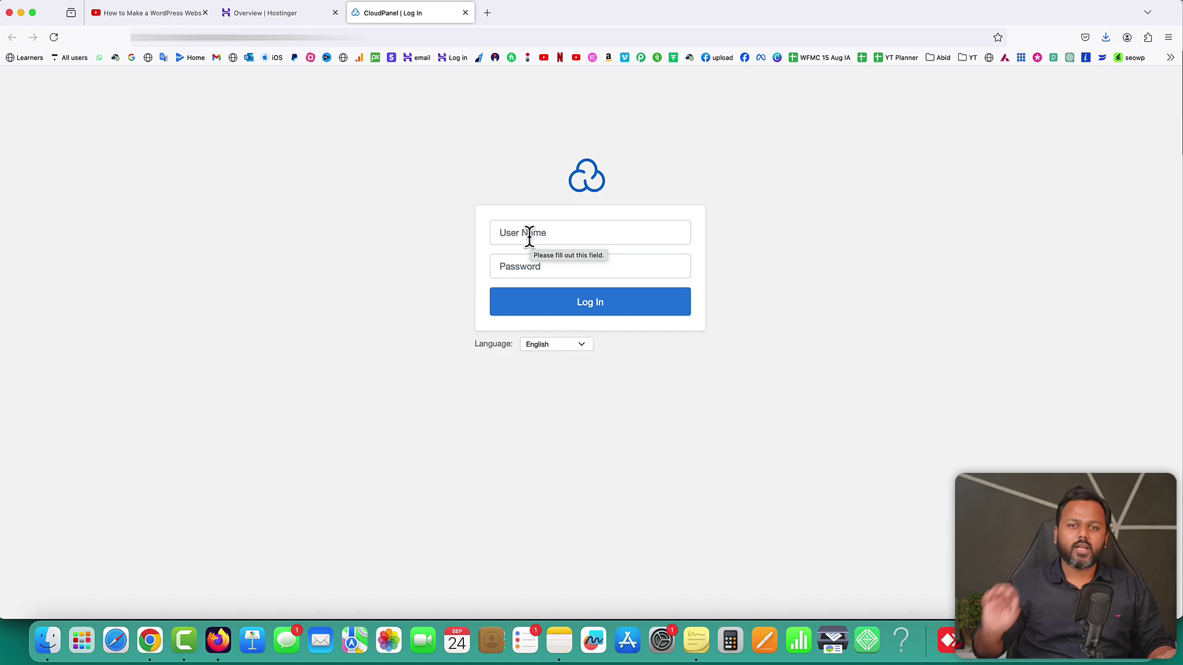
- Check the panel username in the VPS overview and log in to CloudPanel as admin with the account password
left_click(250, 14)
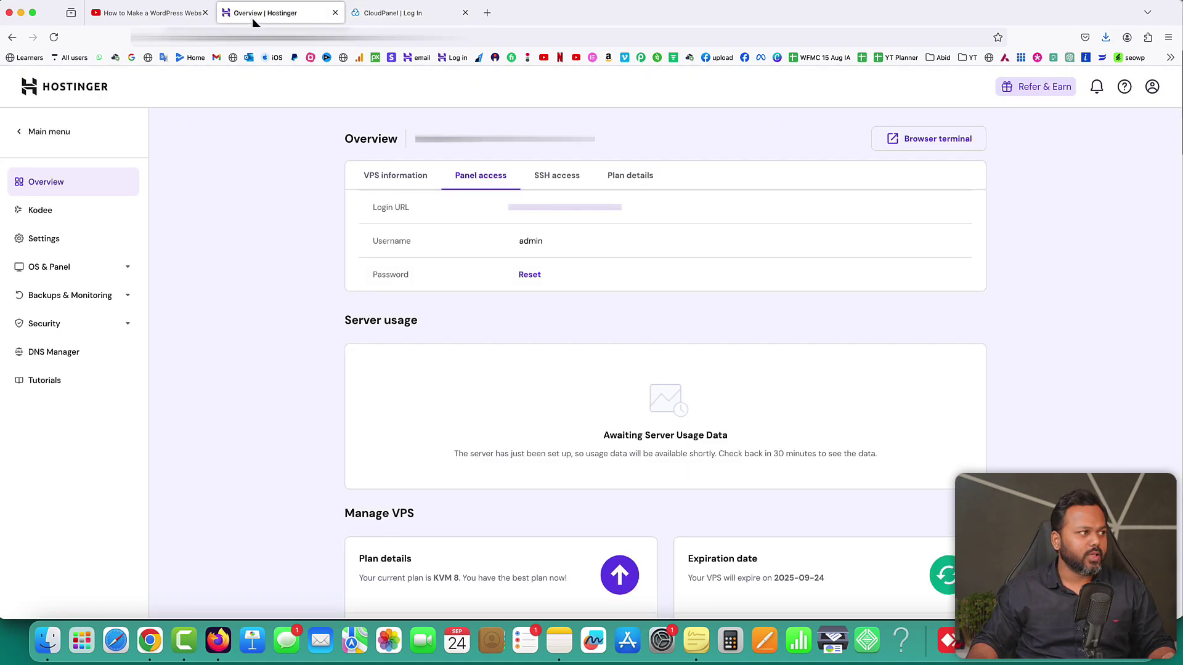
left_click_drag(520, 241, 541, 238)
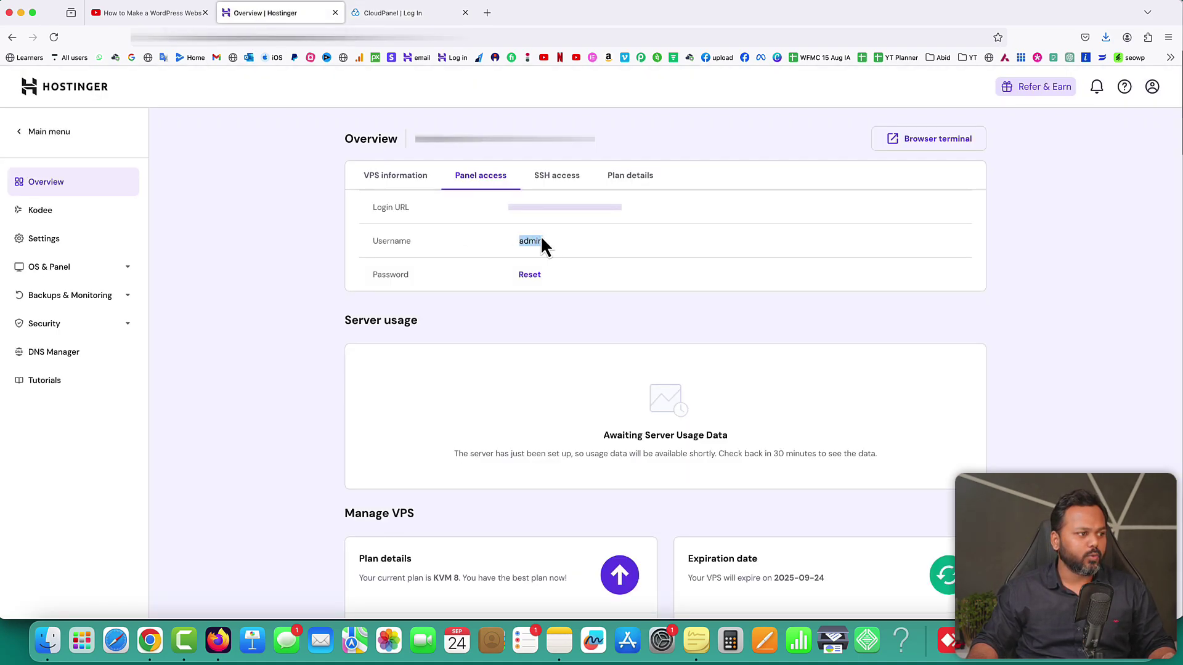
left_click(370, 13)
left_click(576, 228)
type("admin")
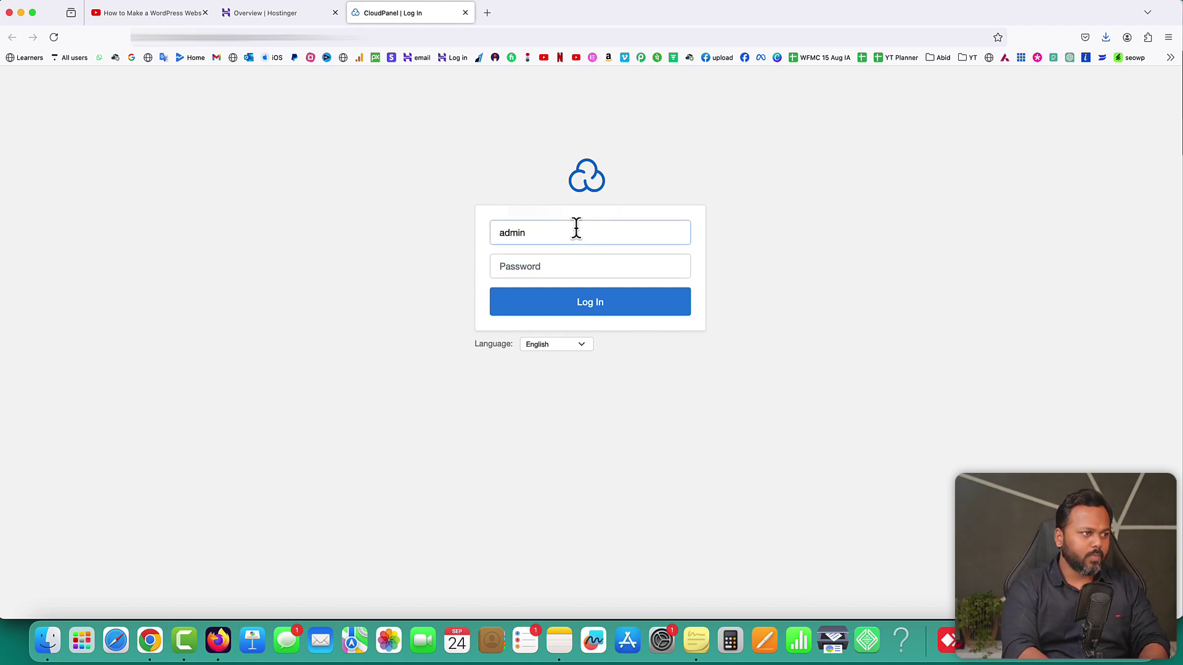
key("Tab")
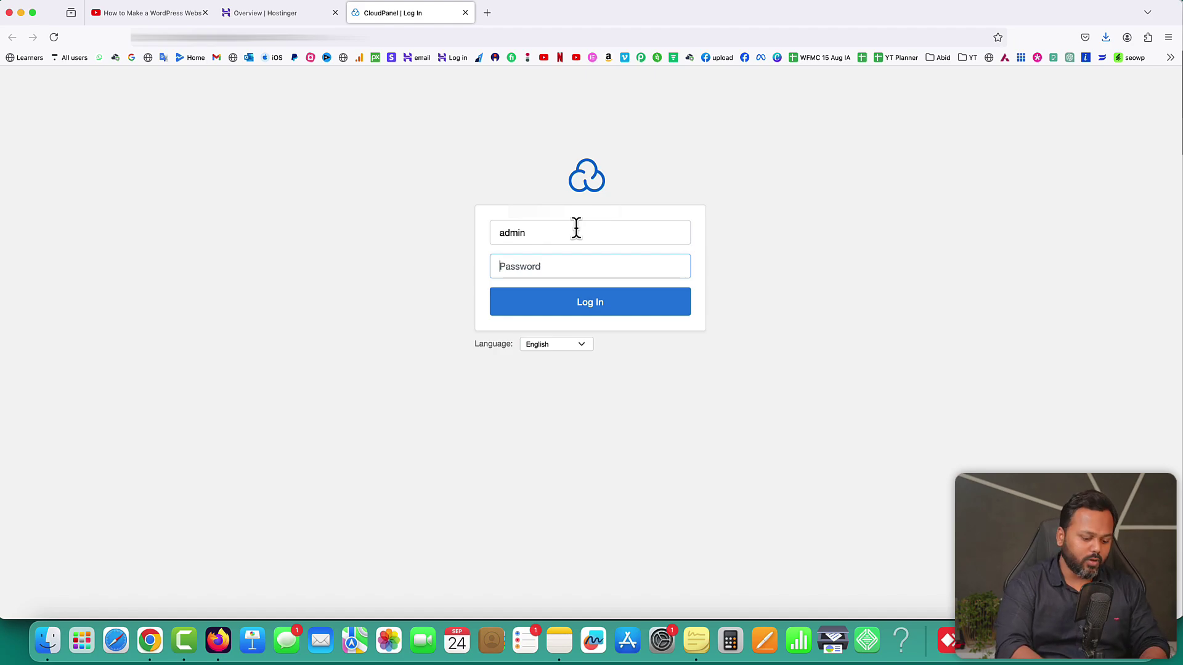
key("super+v")
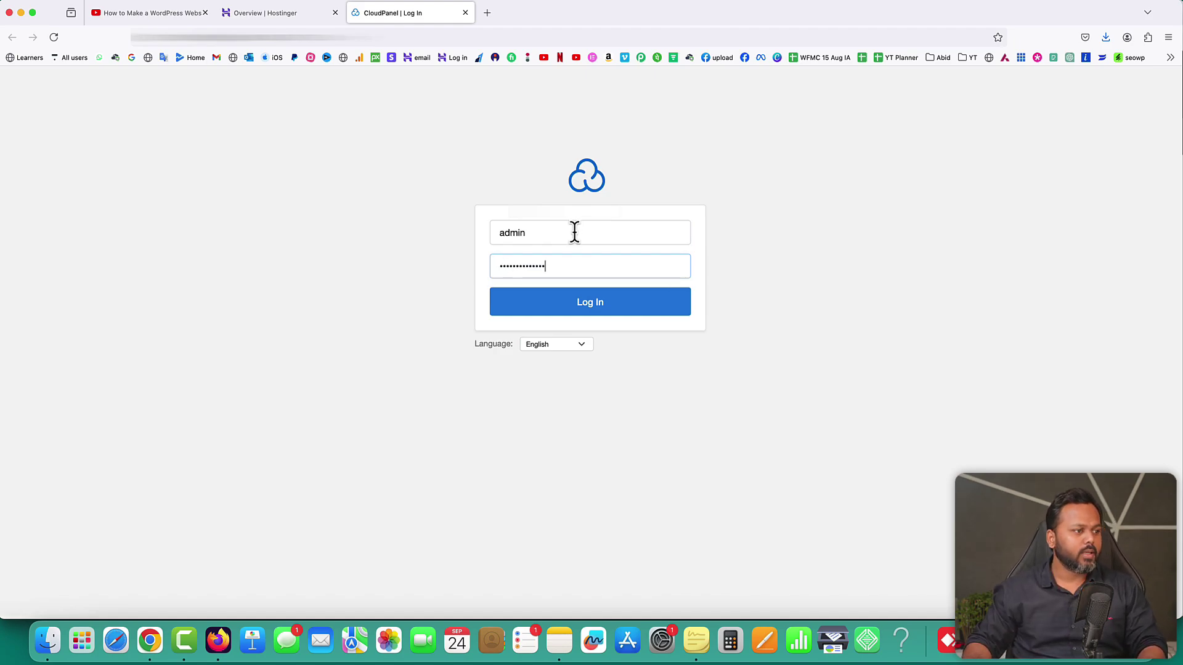
left_click(590, 310)
left_click(372, 179)
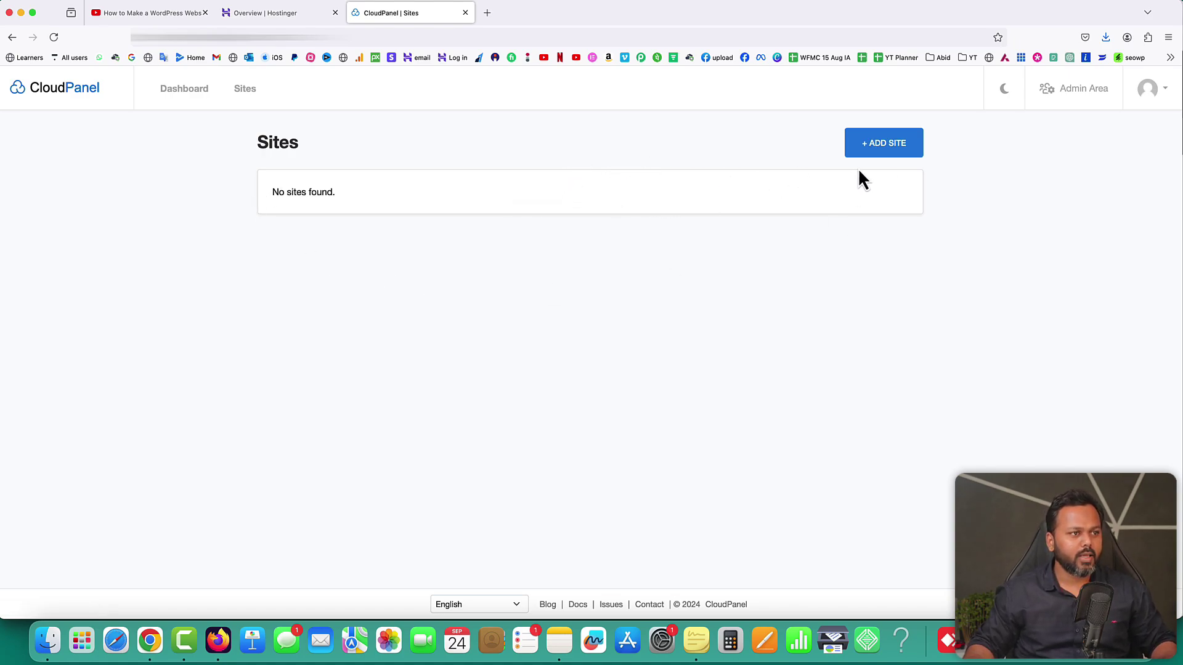
- Add a new site in CloudPanel and choose to create a WordPress site
left_click(886, 151)
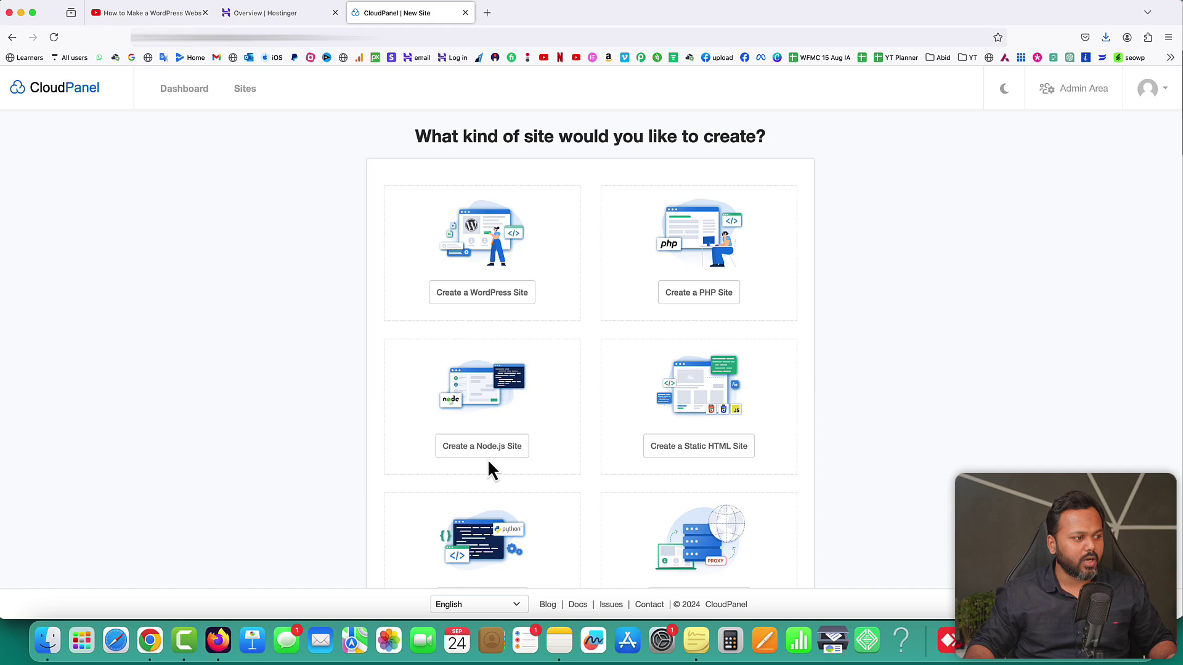
scroll(782, 457, "down", 3)
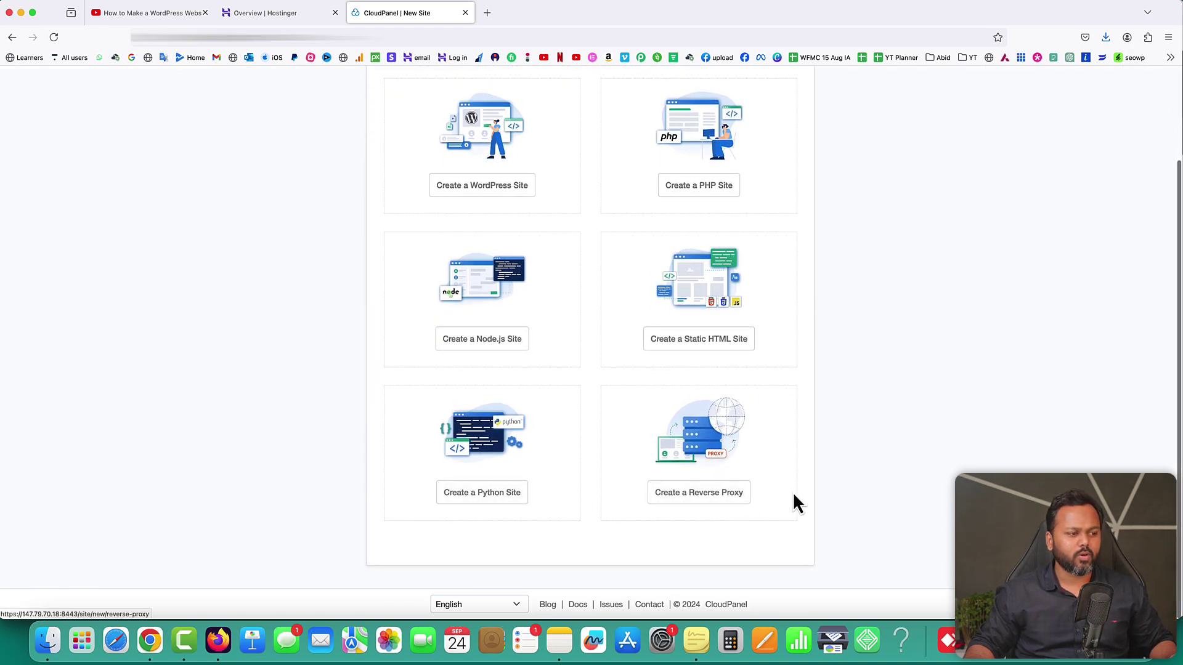
scroll(801, 493, "up", 3)
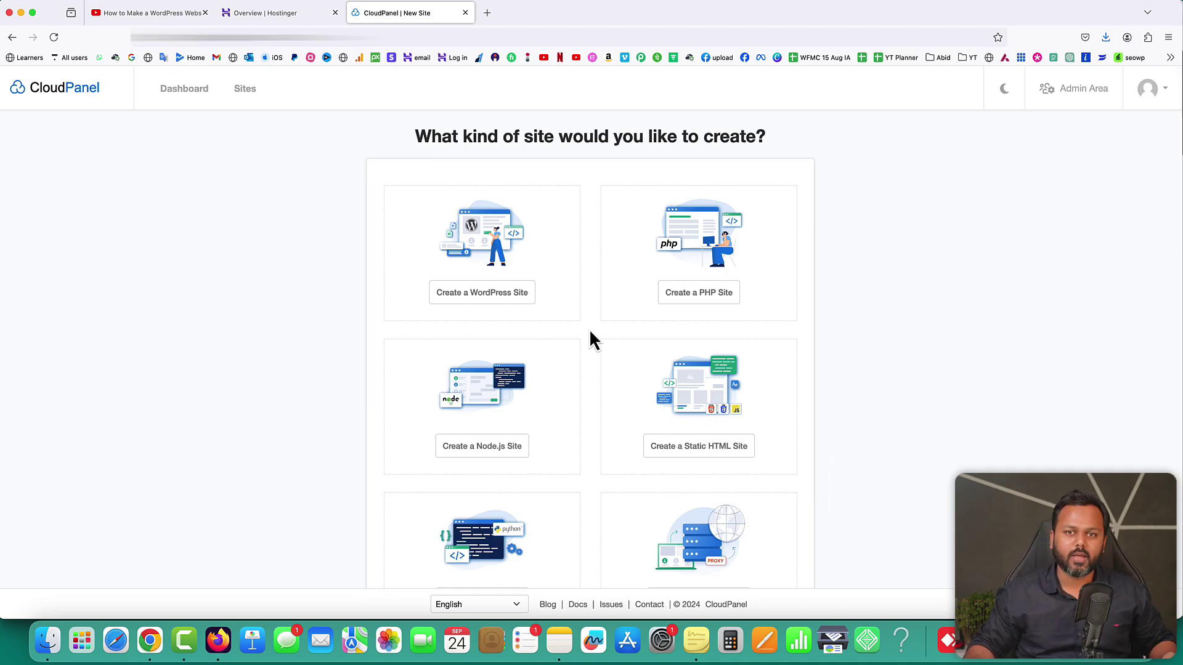
left_click(485, 296)
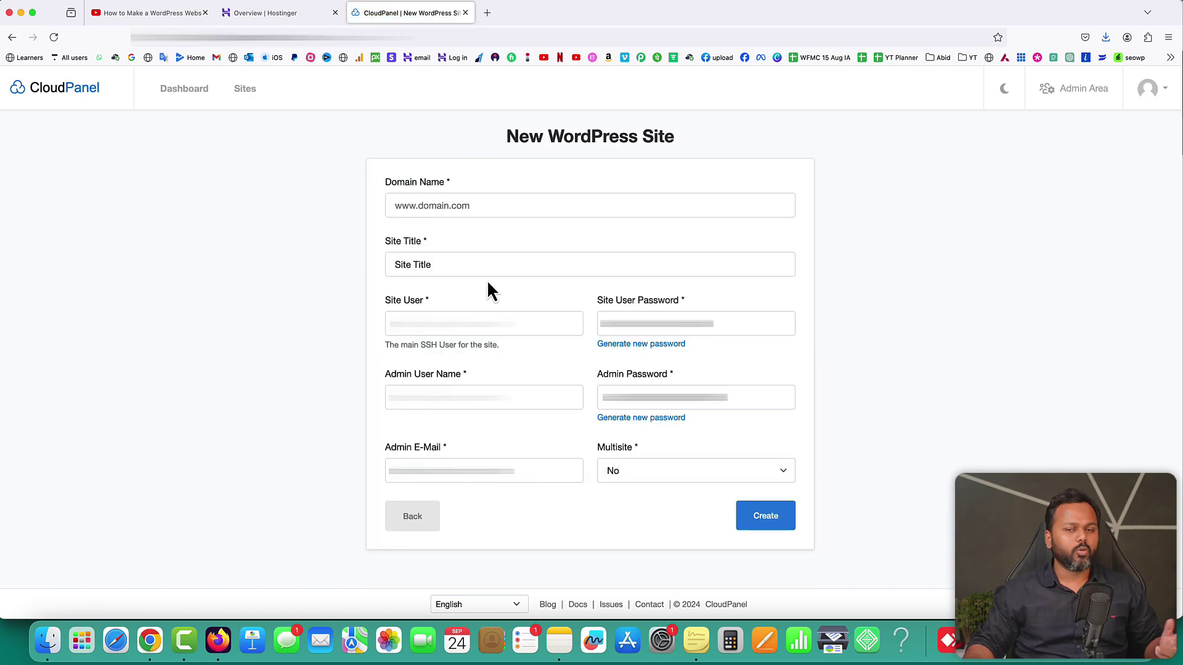
left_click(471, 208)
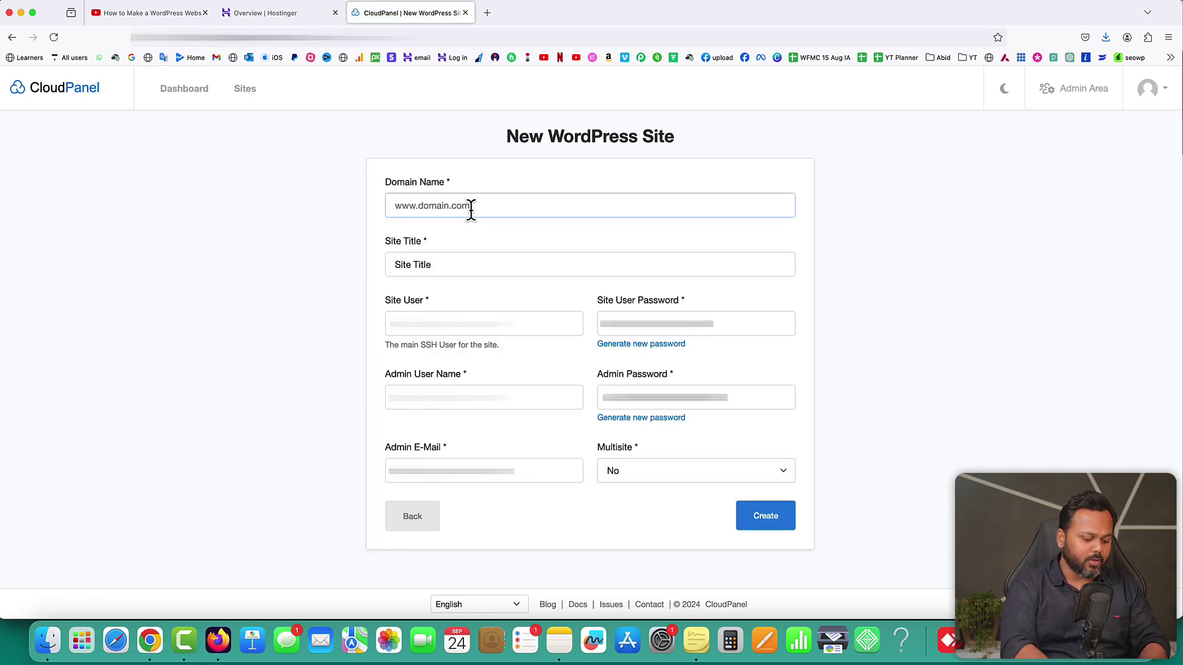
type("www.websiteseekho.com")
left_click_drag(441, 265, 383, 265)
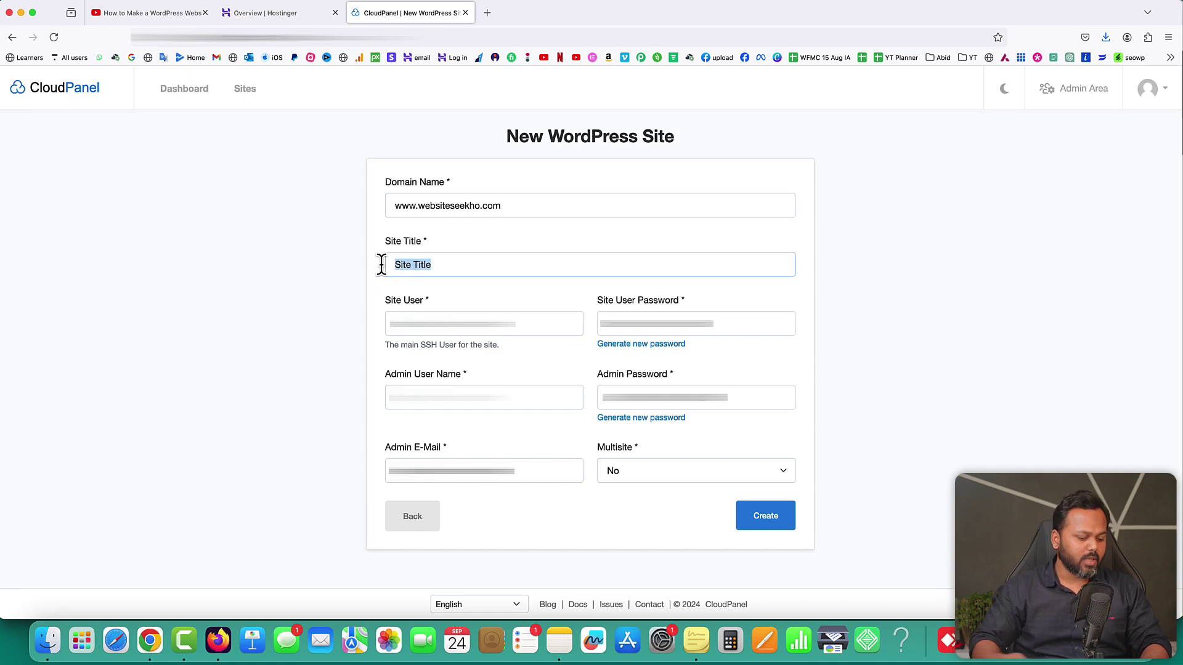
type("Website Seekho")
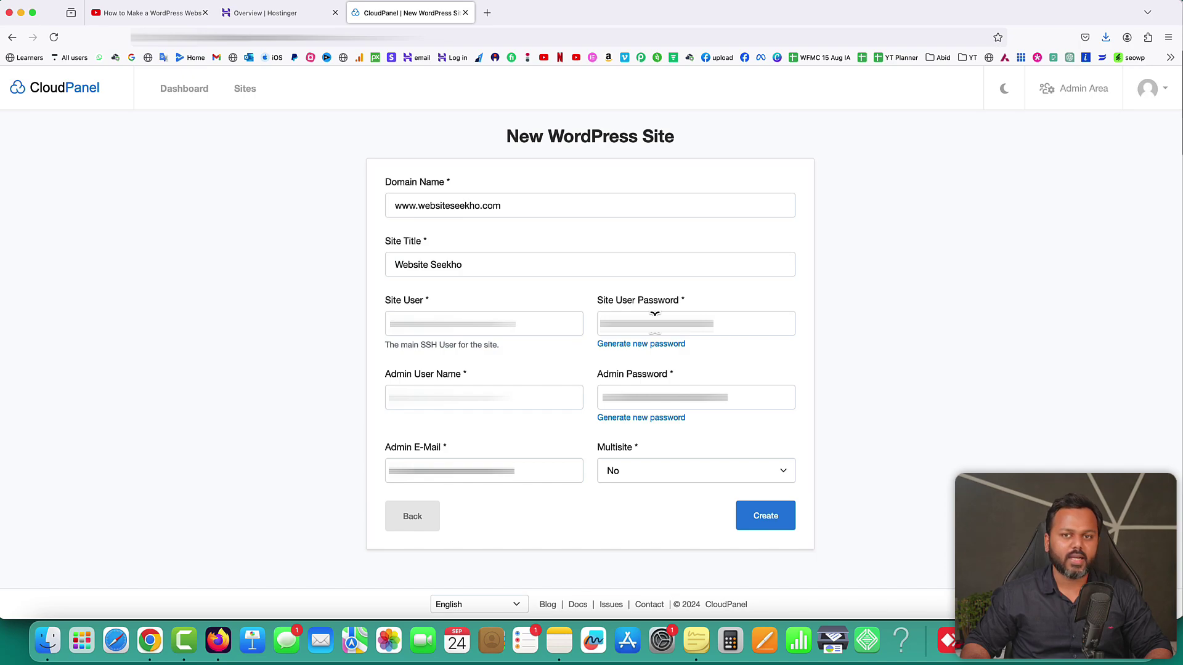
- Examine the site user, admin user name and admin e-mail fields of the new WordPress site form
left_click_drag(421, 344, 466, 346)
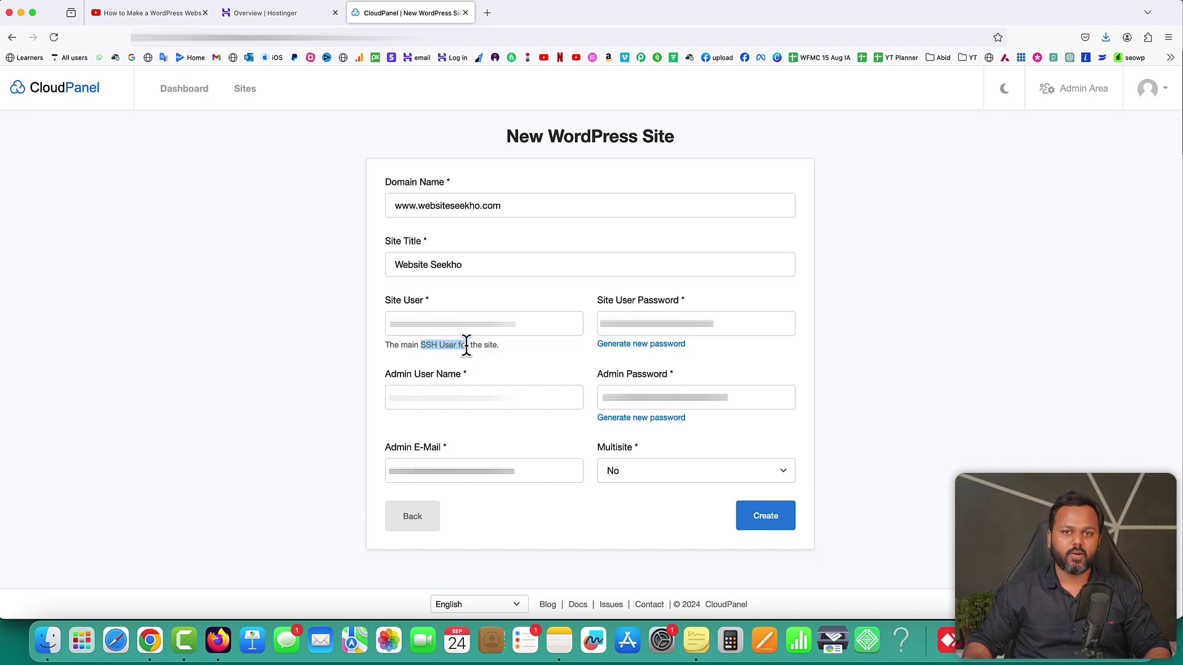
double_click(544, 327)
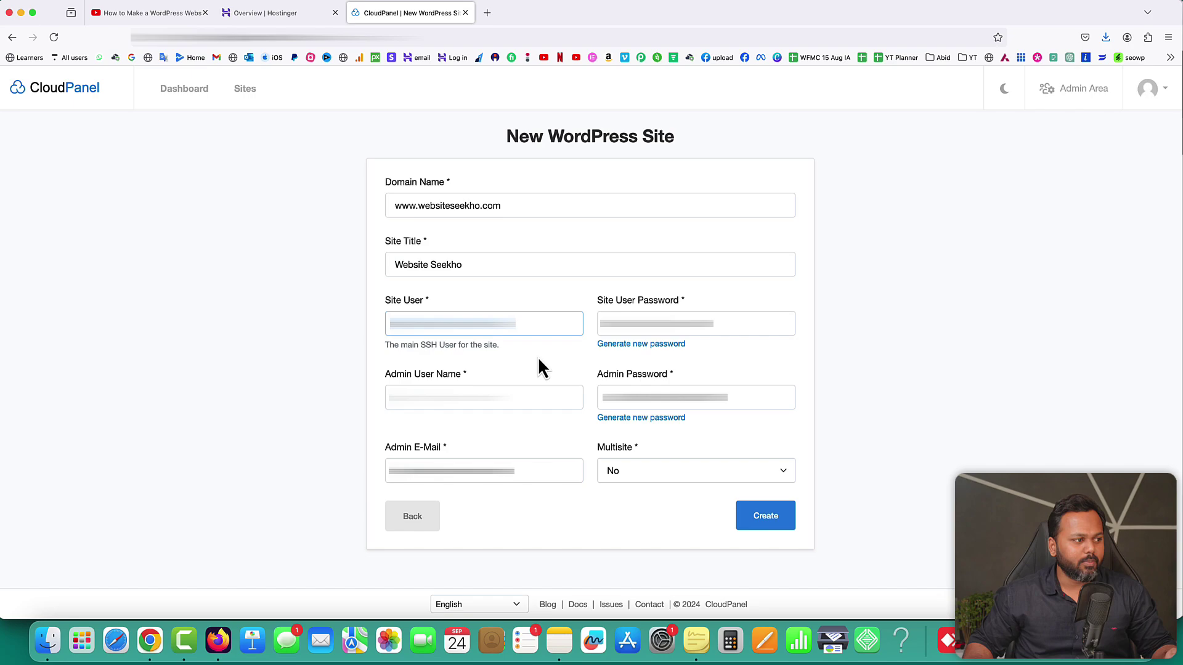
left_click_drag(419, 345, 449, 344)
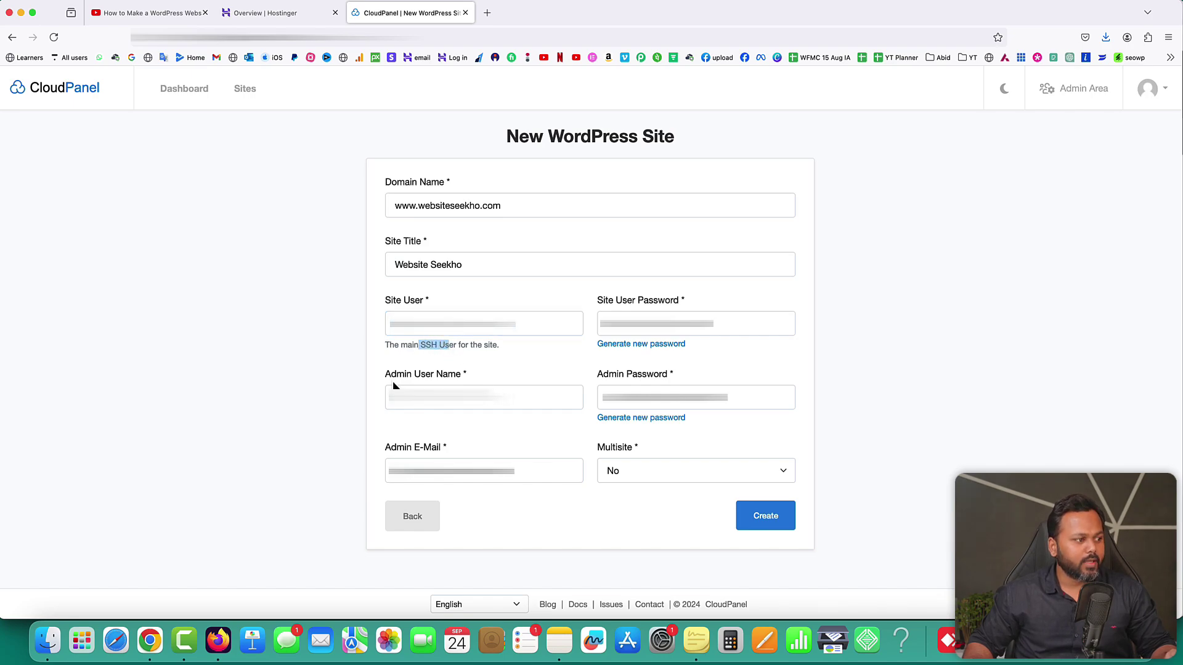
left_click_drag(386, 376, 461, 378)
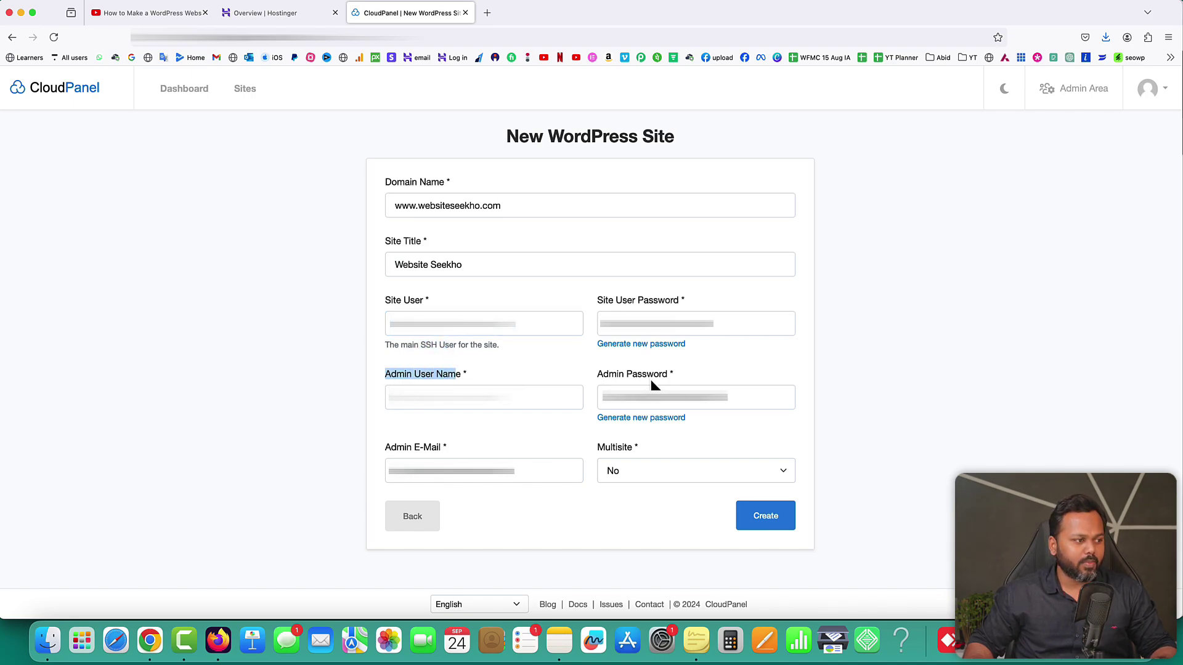
left_click(463, 398)
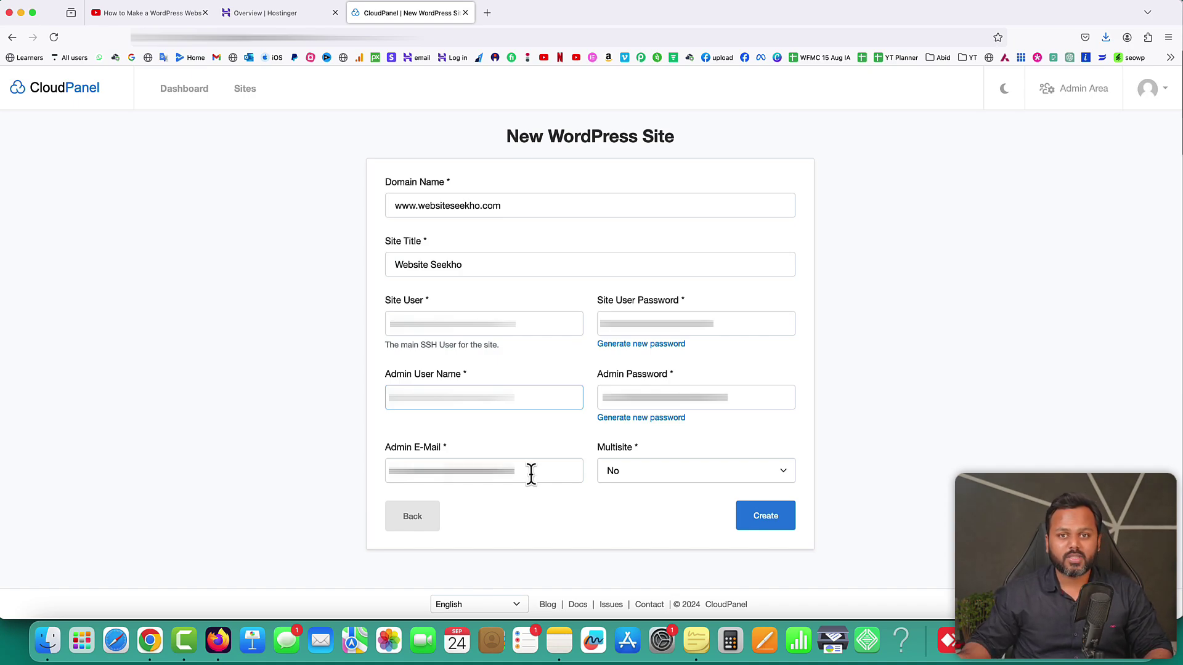
left_click_drag(531, 473, 388, 470)
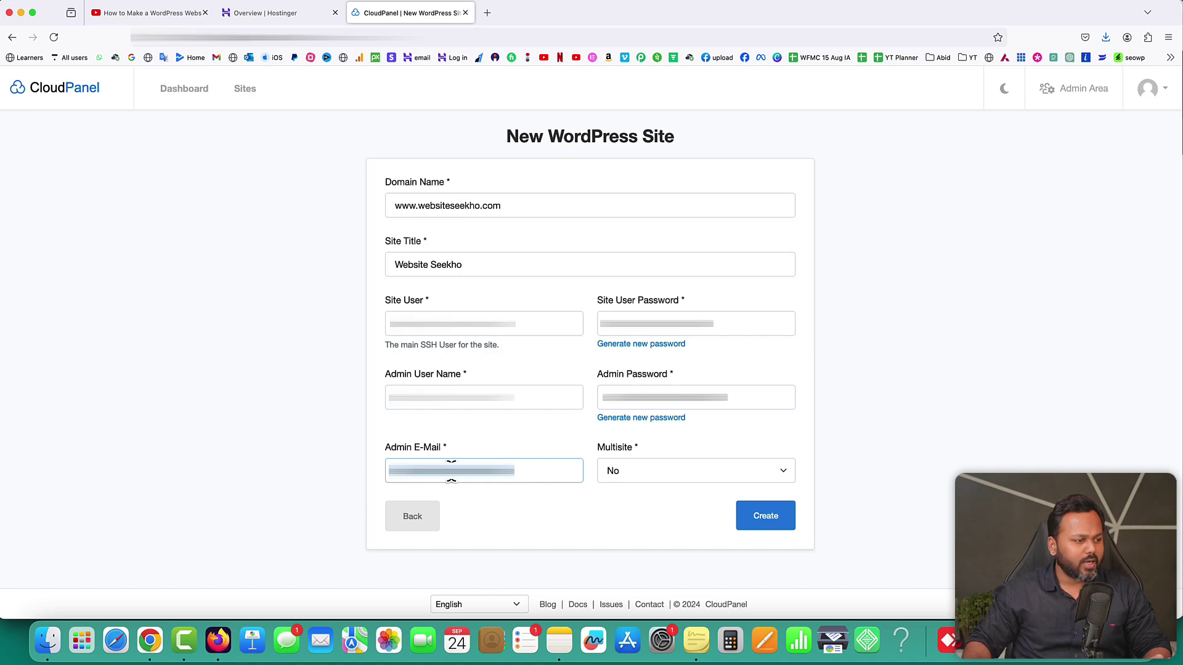
left_click(621, 461)
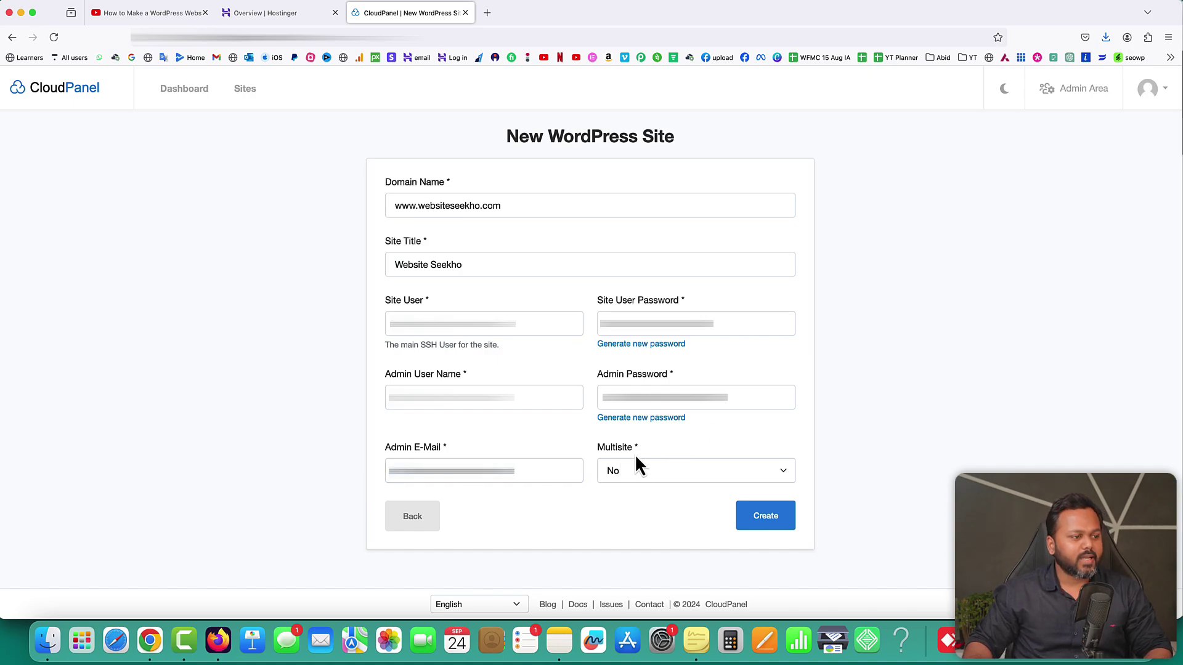
- Keep Multisite set to No, check the admin password field, and create the WordPress site
left_click(637, 474)
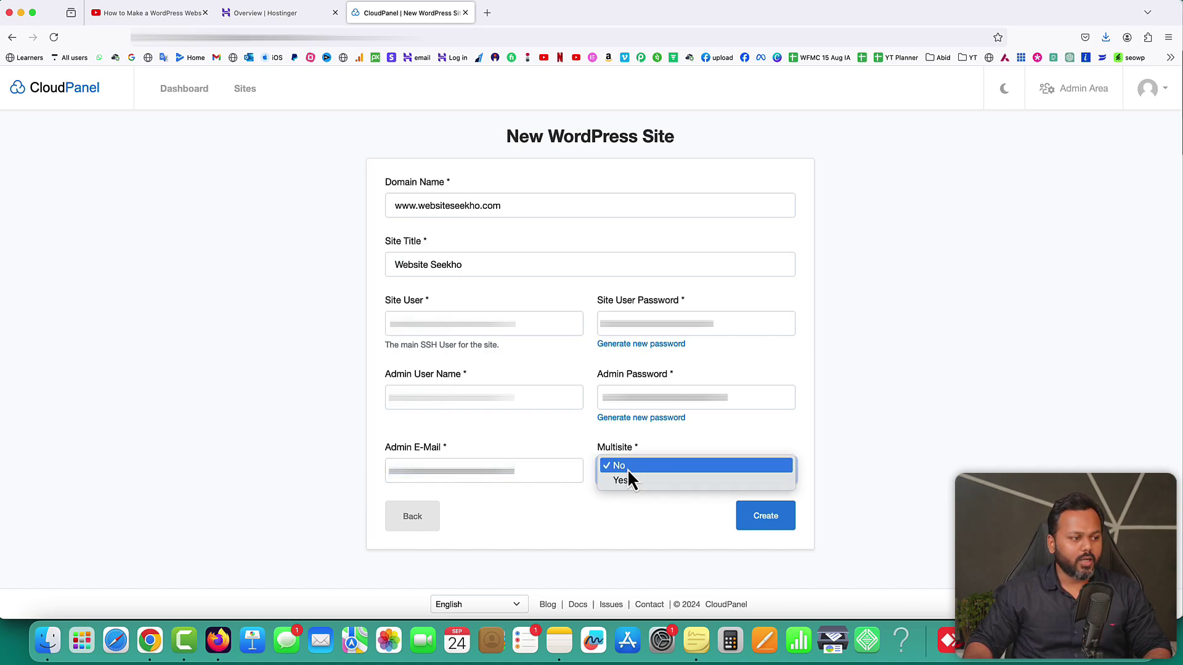
key("Escape")
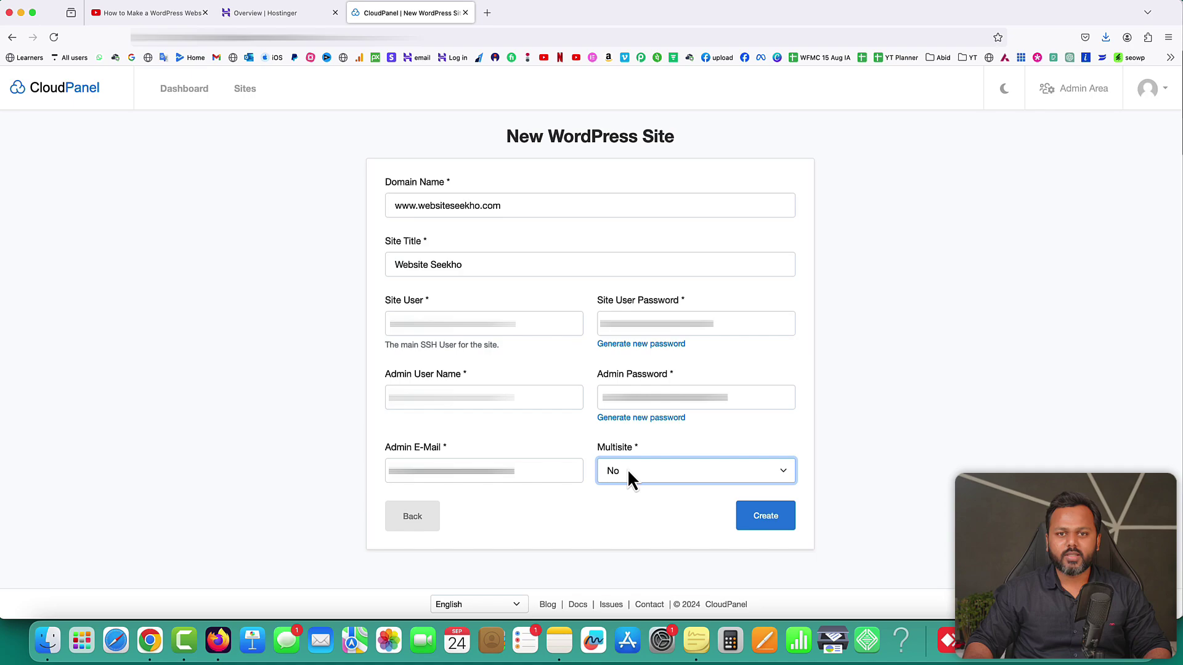
left_click(649, 499)
double_click(612, 389)
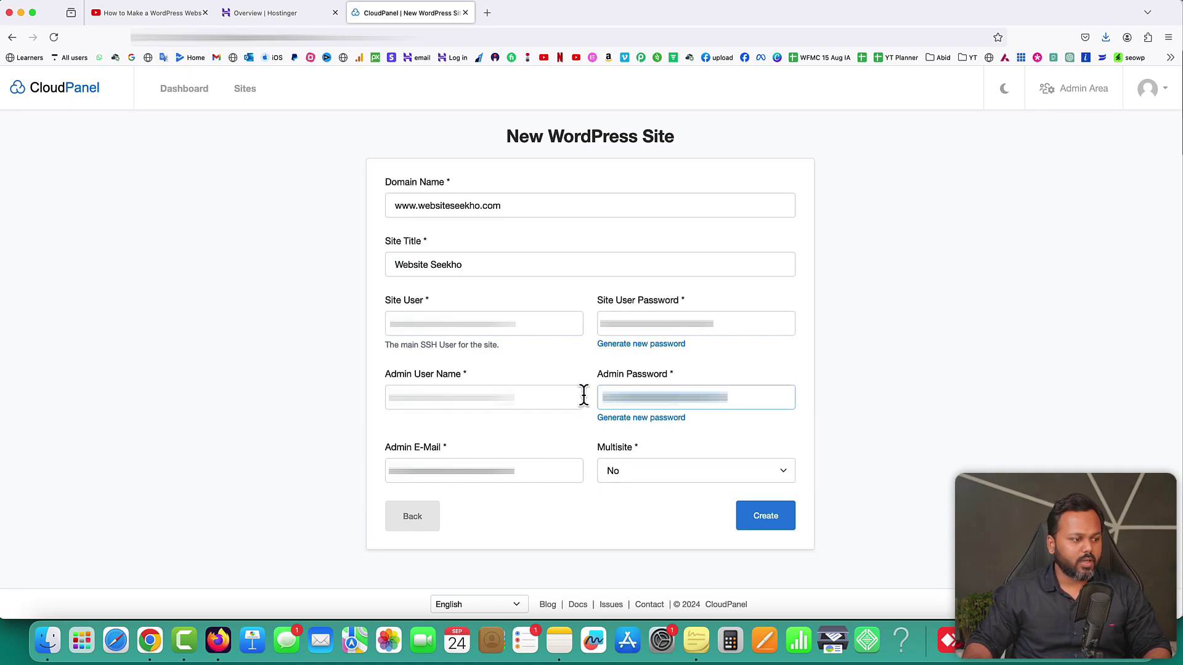
left_click(723, 439)
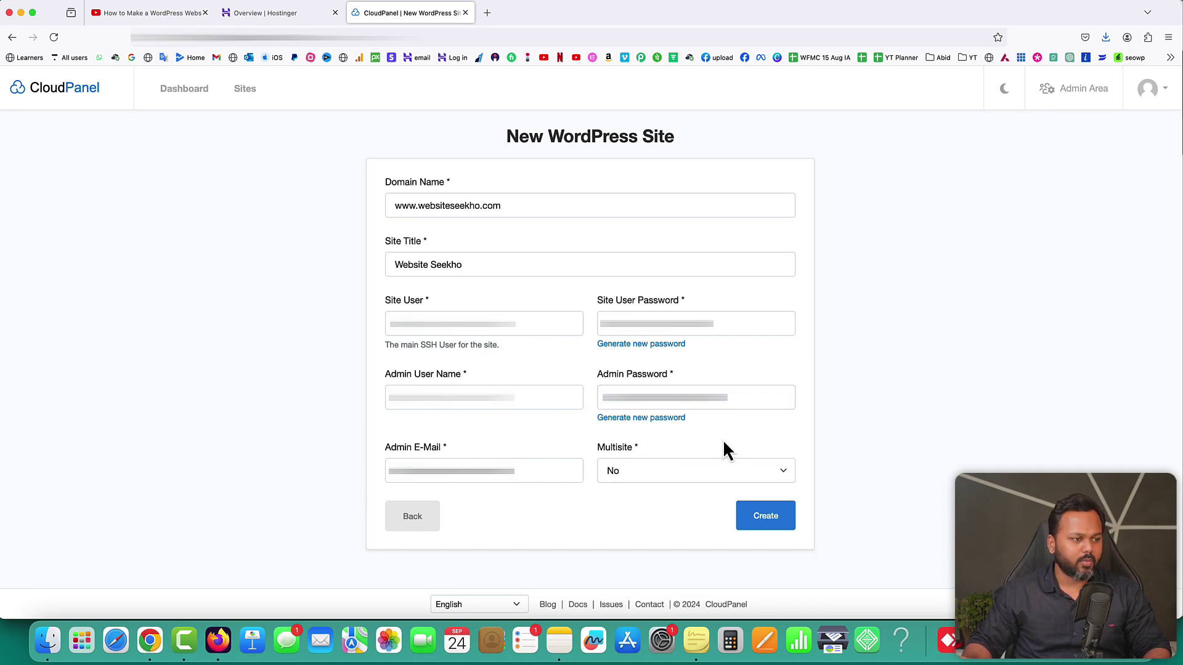
left_click(778, 527)
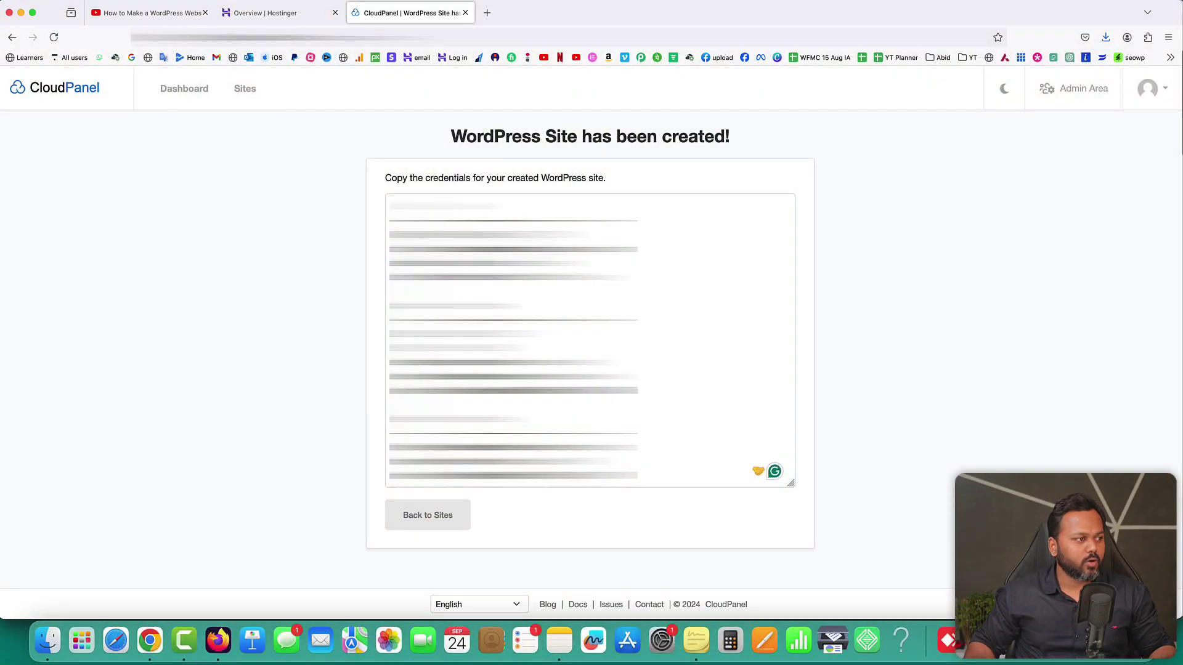
- Copy the site URL from the created WordPress site's credentials and open it in a new browser tab
left_click(515, 249)
right_click(502, 244)
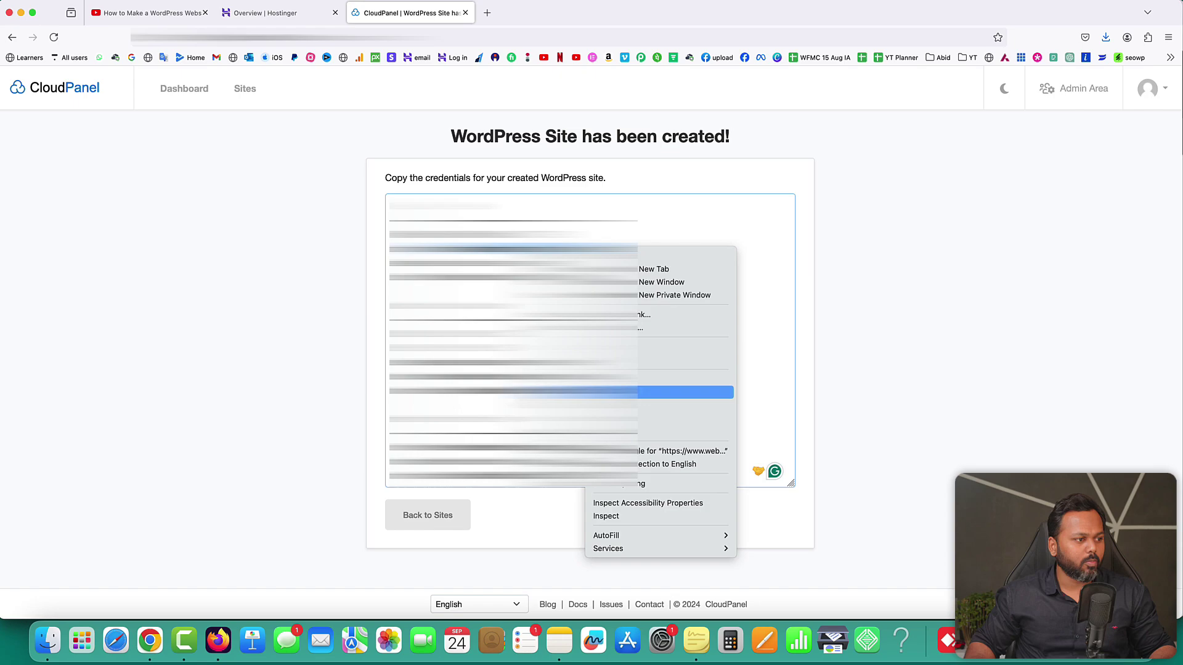
left_click(617, 393)
left_click(487, 13)
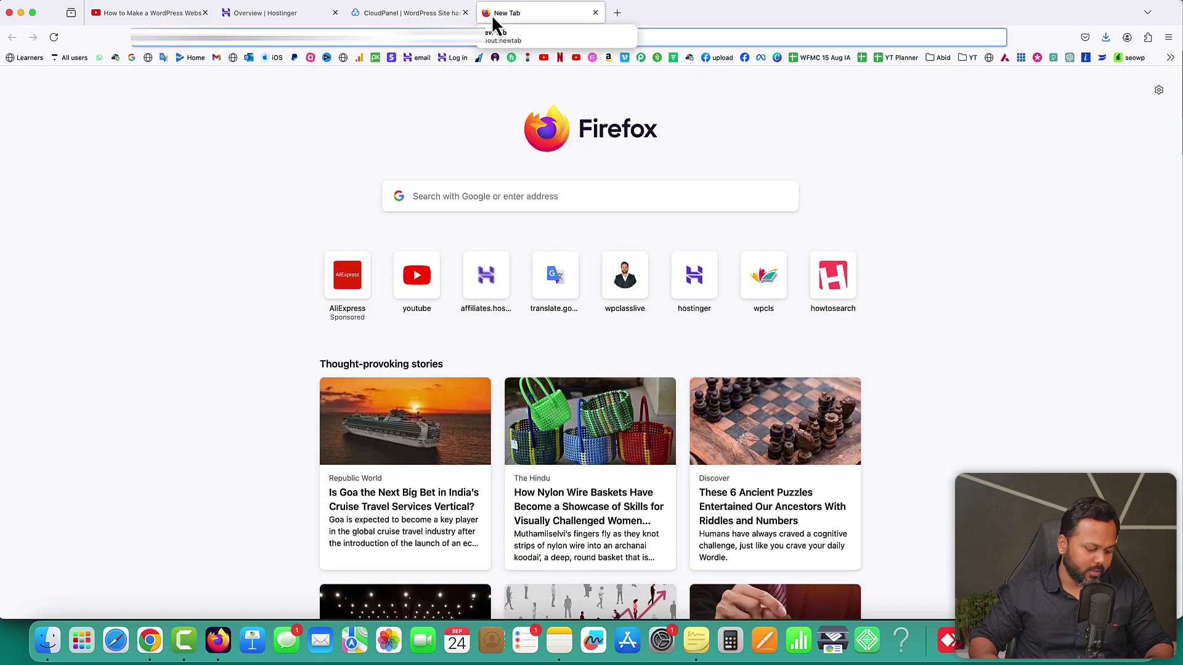
key("super+v")
key("Return")
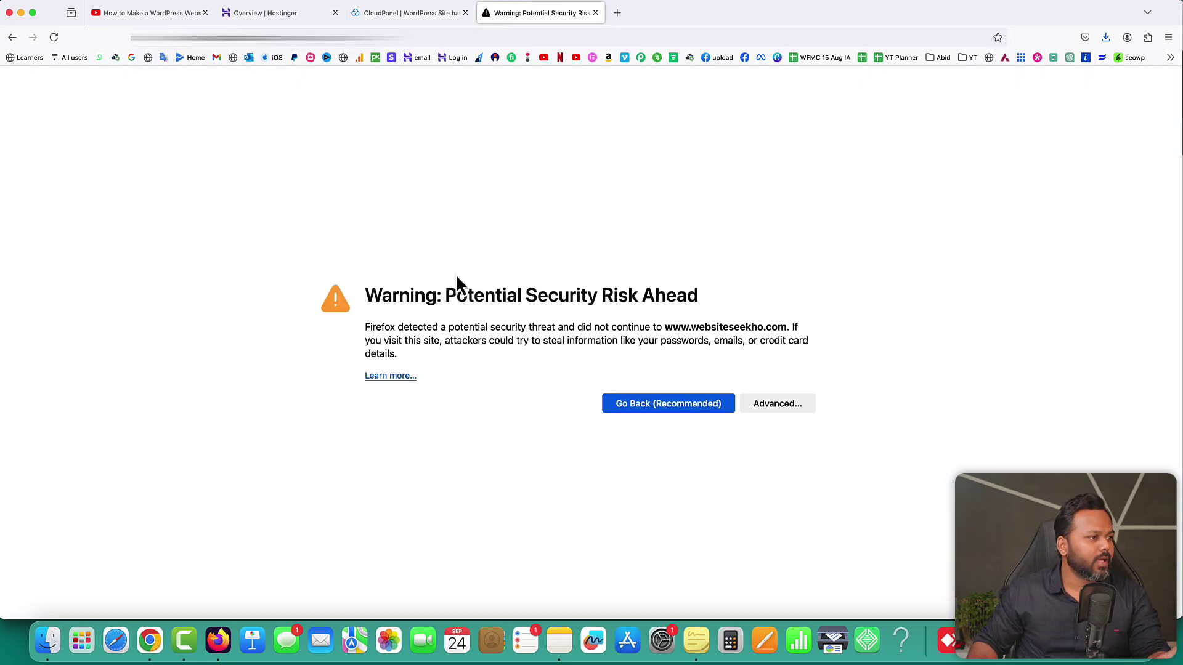
left_click_drag(448, 295, 694, 301)
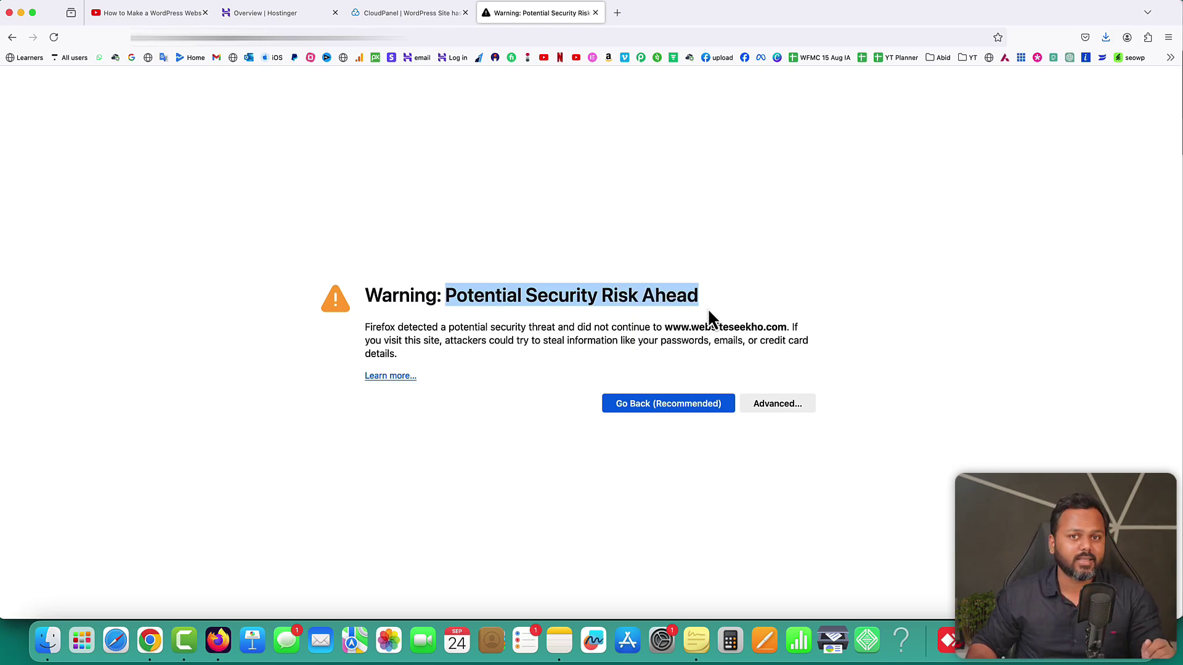
left_click(404, 14)
left_click(426, 518)
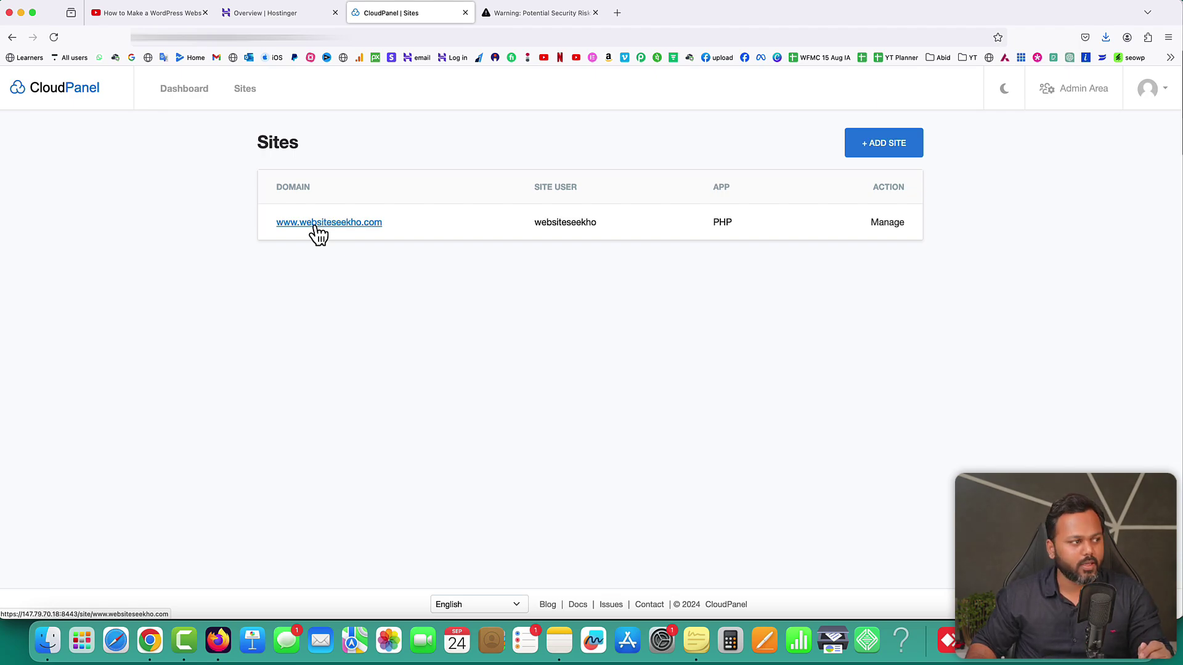
left_click(887, 223)
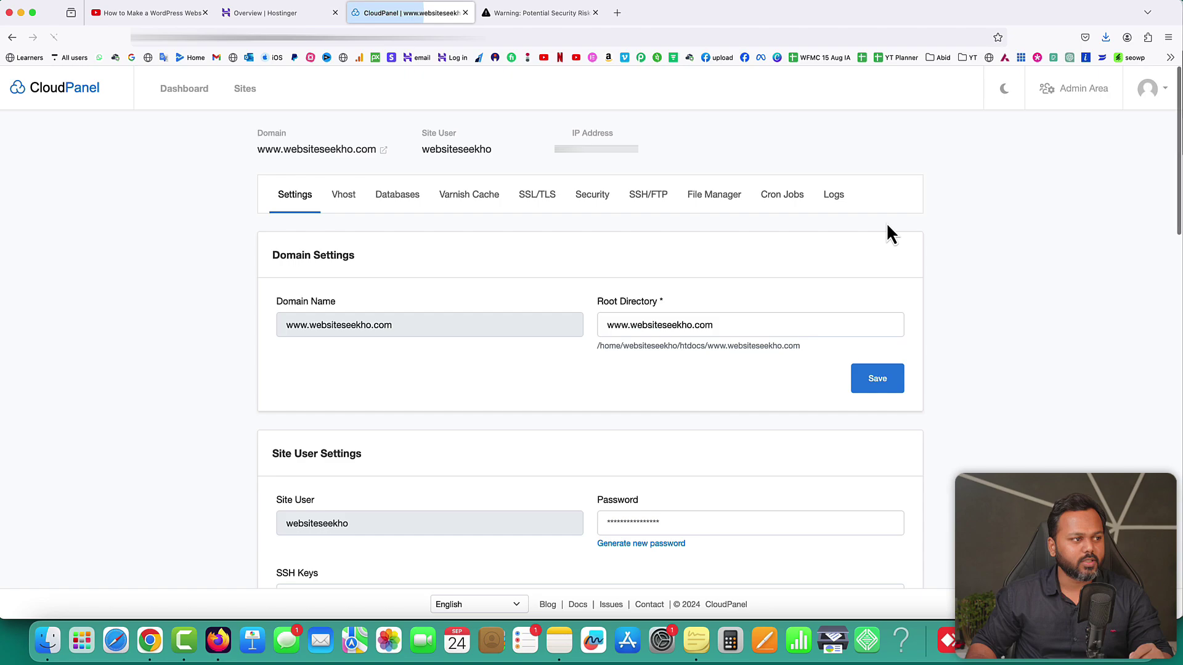
left_click(531, 201)
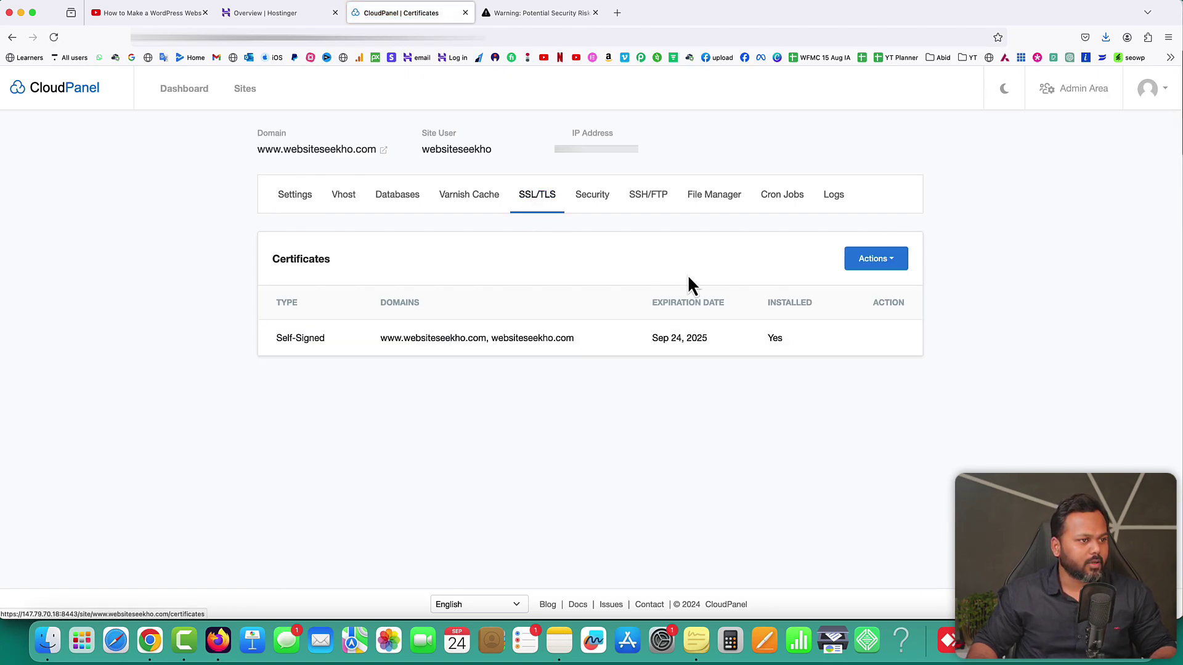
left_click(873, 264)
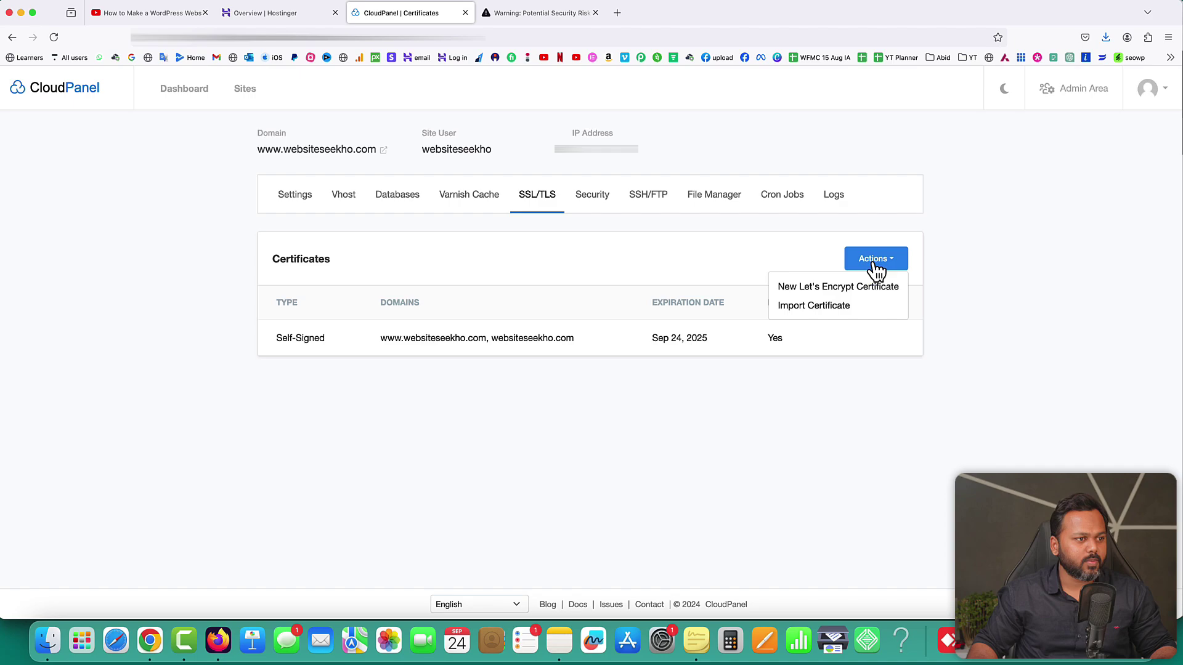
left_click(830, 288)
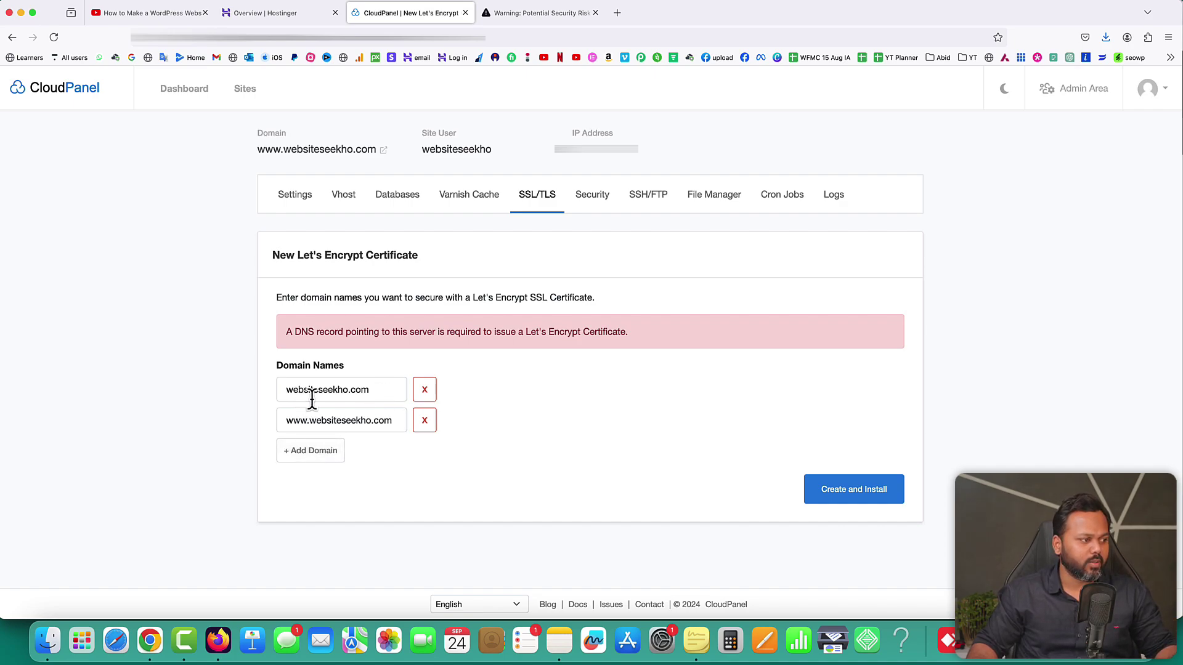
left_click(863, 498)
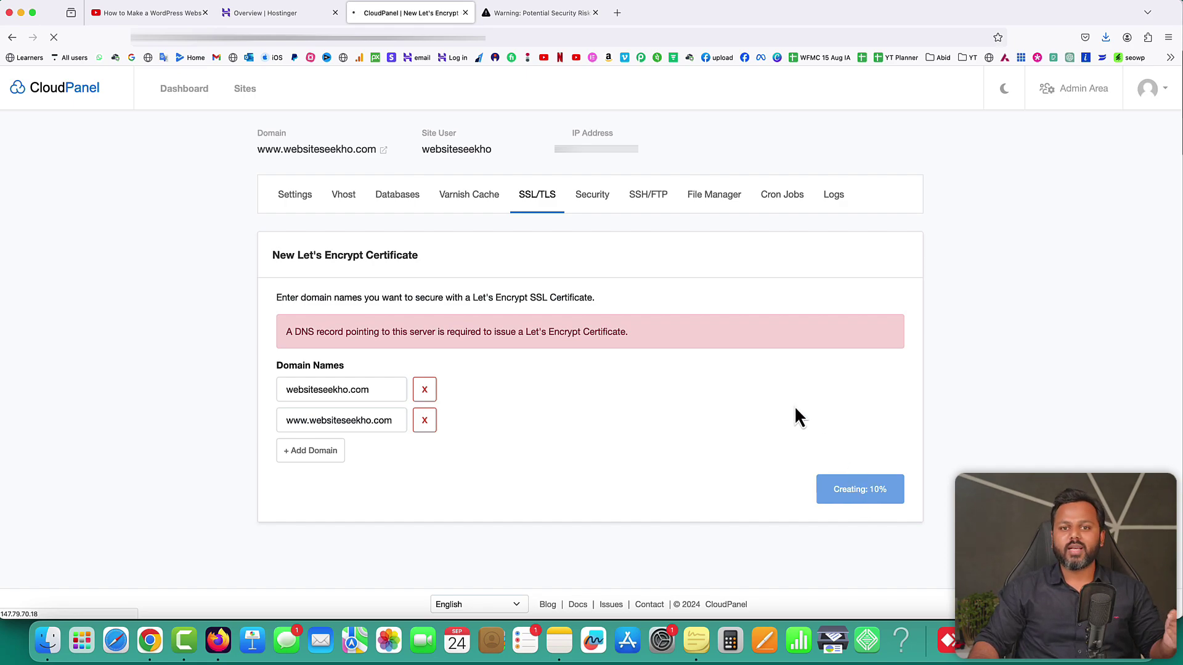
left_click(531, 15)
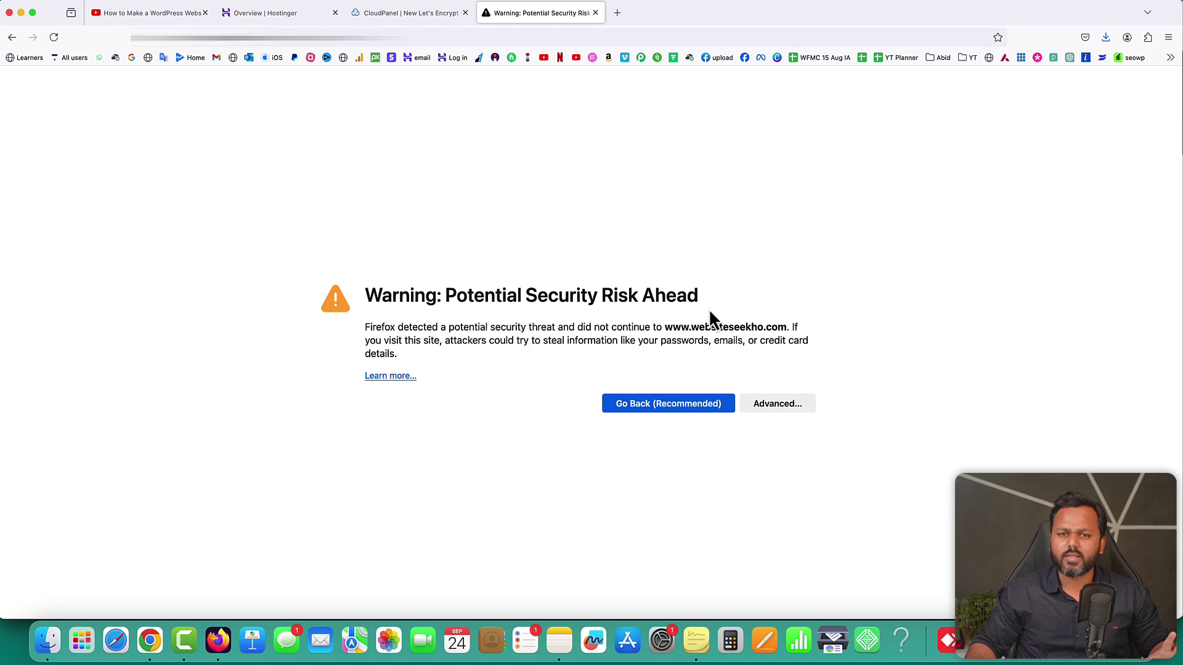
left_click(396, 19)
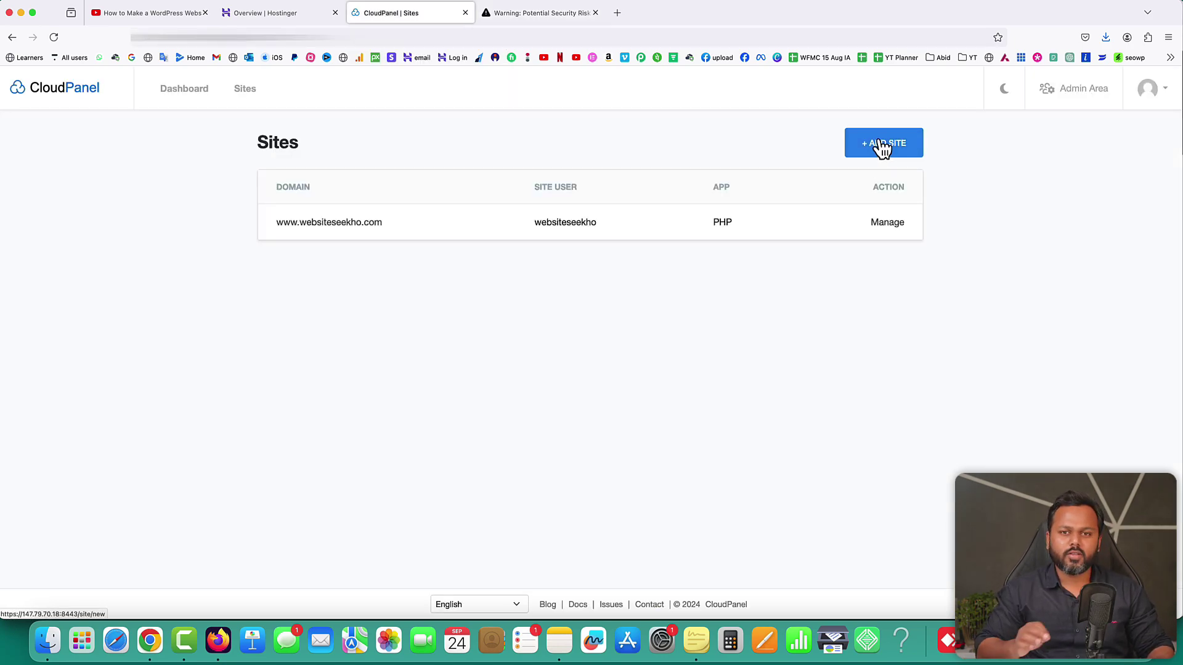